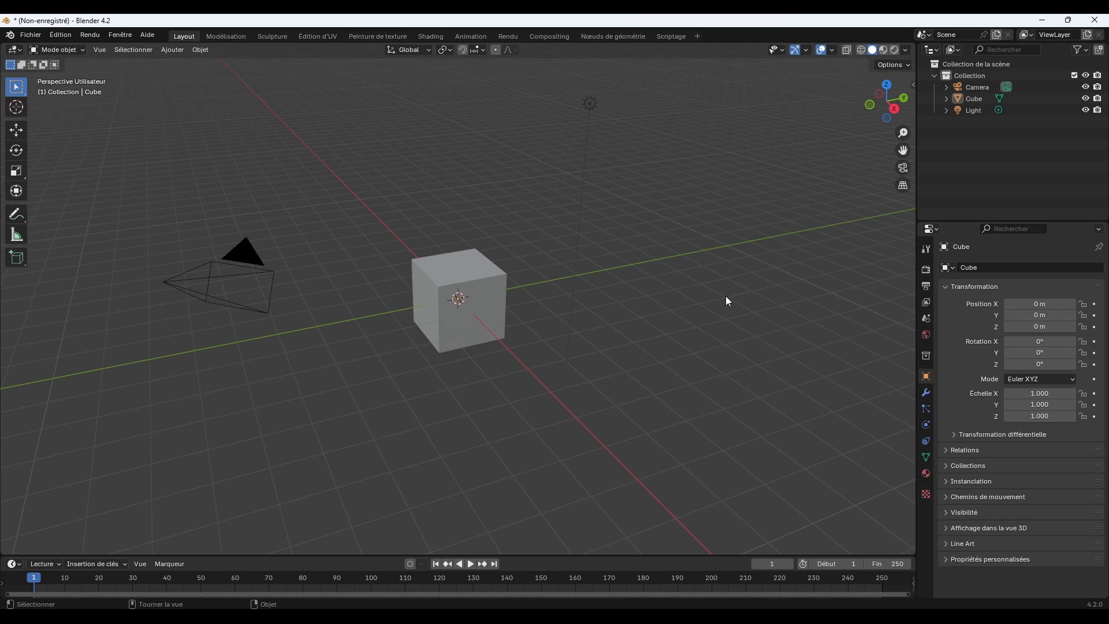
Select the default cube and enter Edit Mode.
scroll(726, 301, "up", 4)
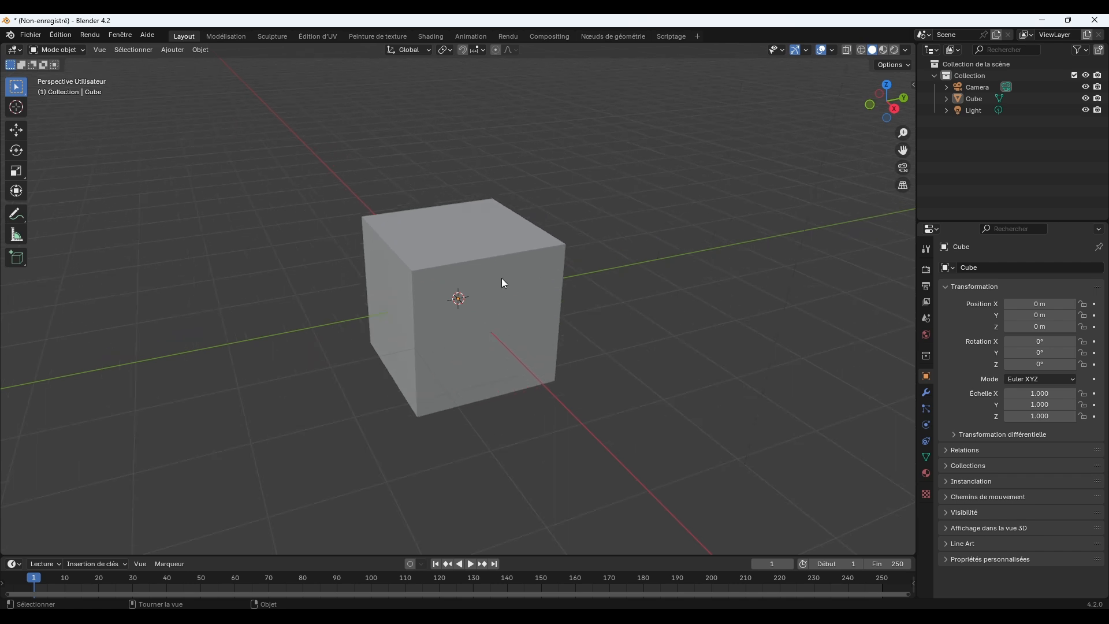
left_click(484, 300)
scroll(682, 298, "up", 1)
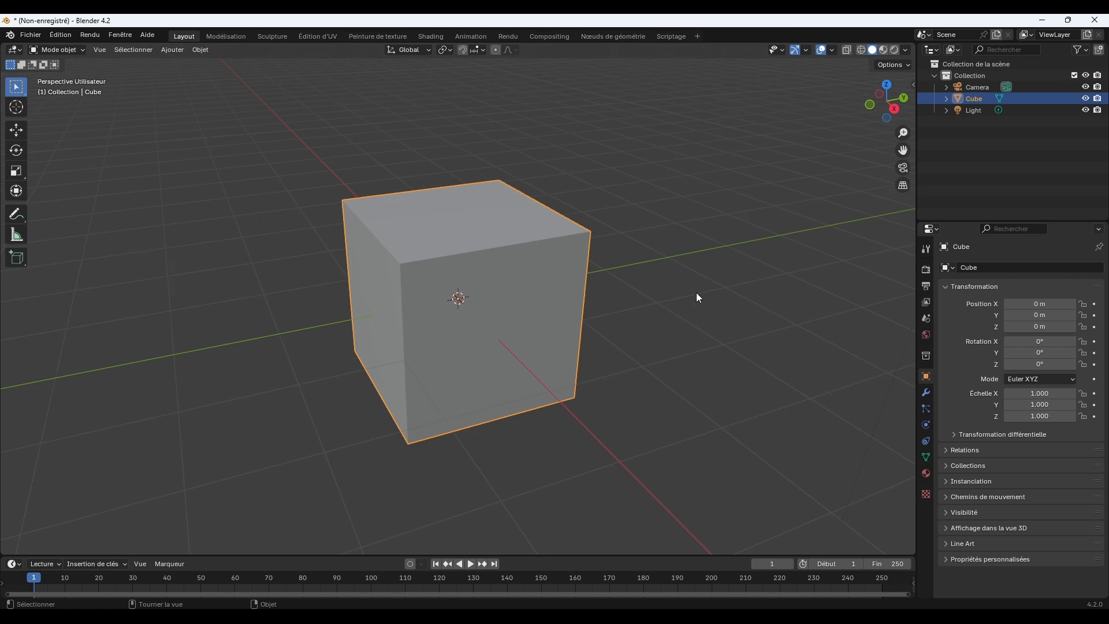
key("Tab")
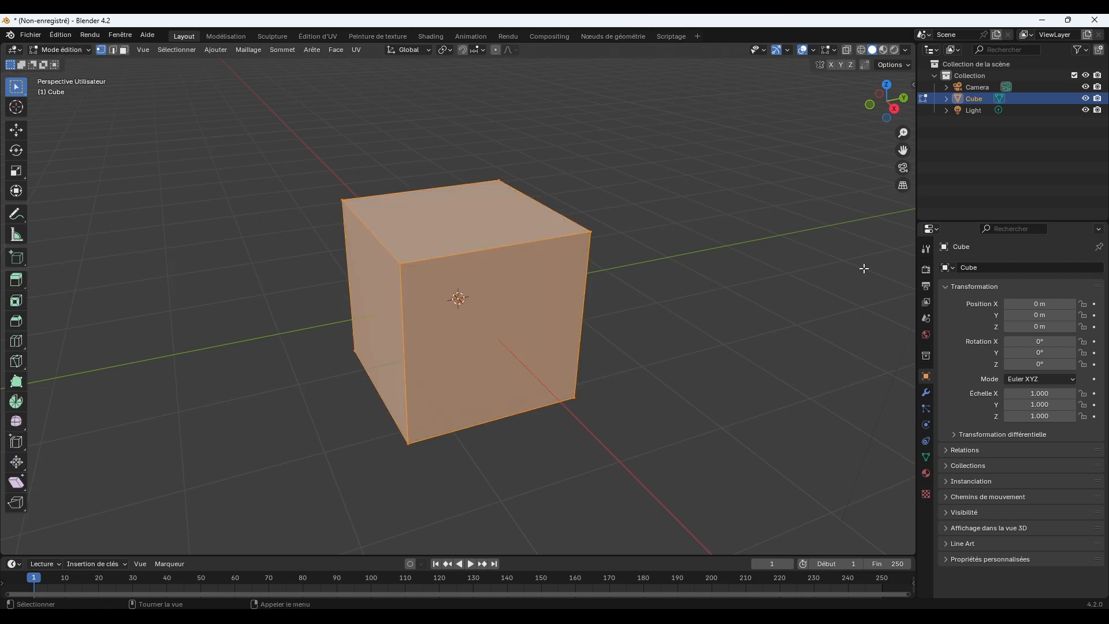
Turn on the Screencast Keys display for the 3D viewport.
left_click(914, 84)
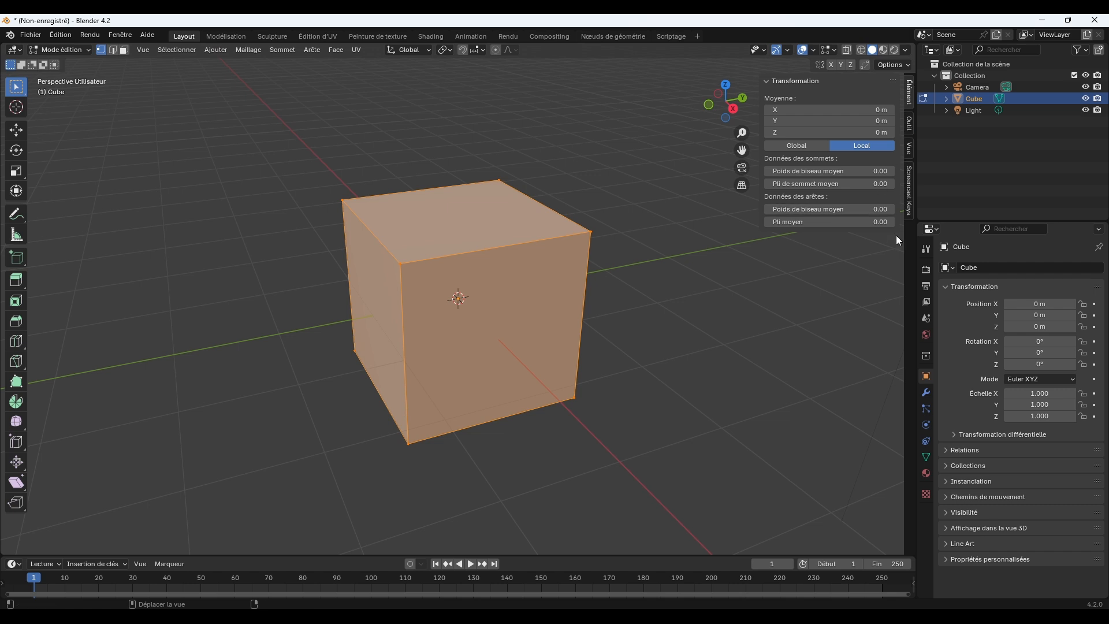
left_click(908, 173)
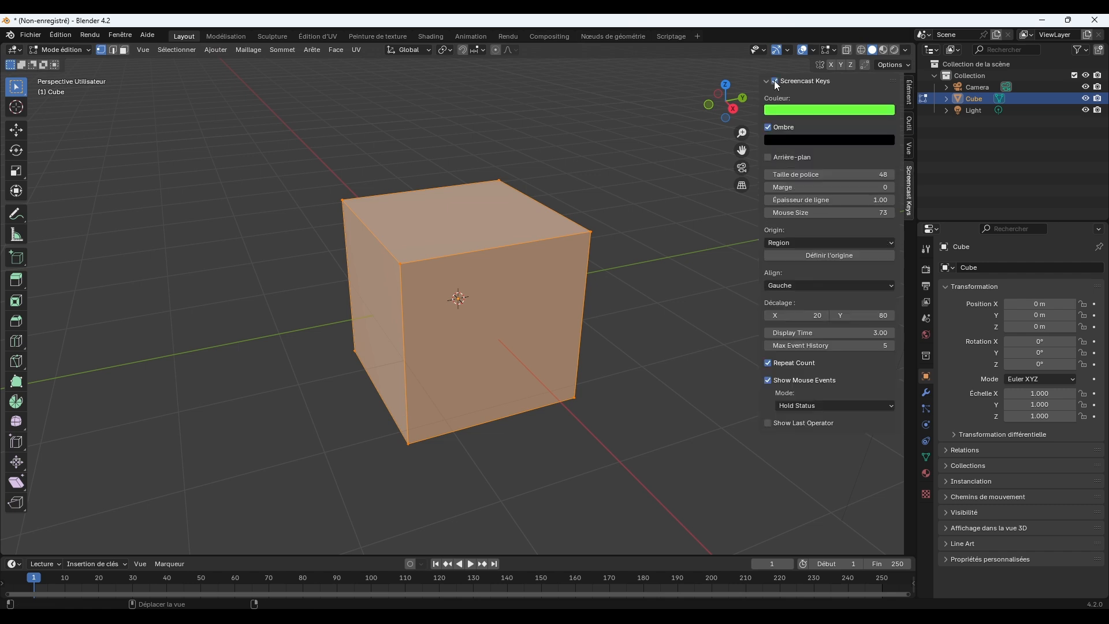
left_click_drag(760, 96, 897, 100)
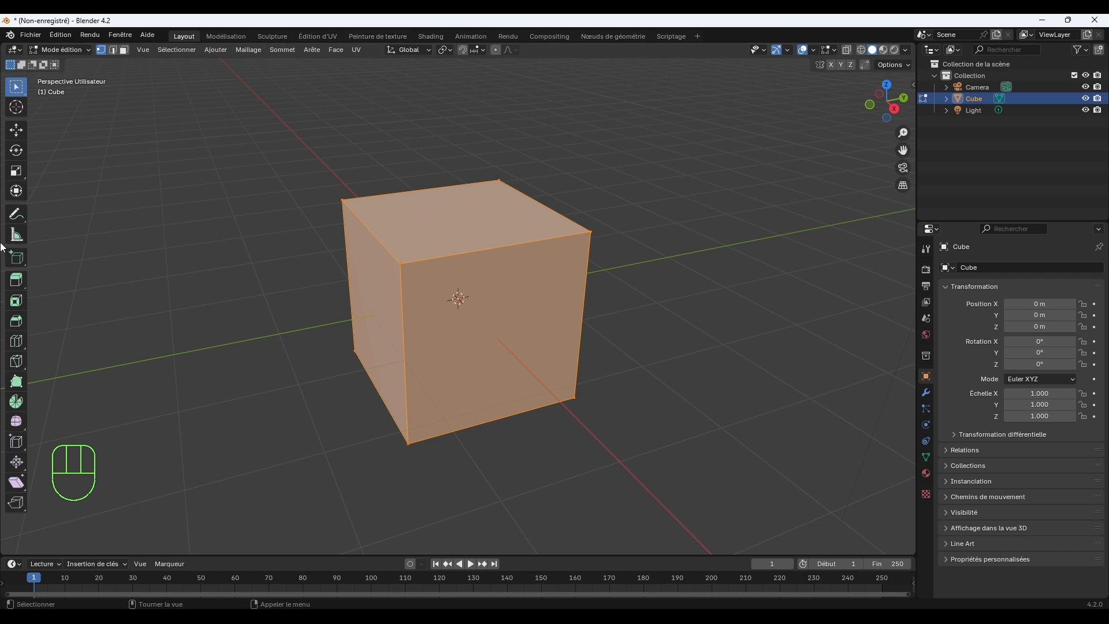
In face selection, extrude the cube's top face in place and scale it inward to leave a thin rim.
left_click(14, 302)
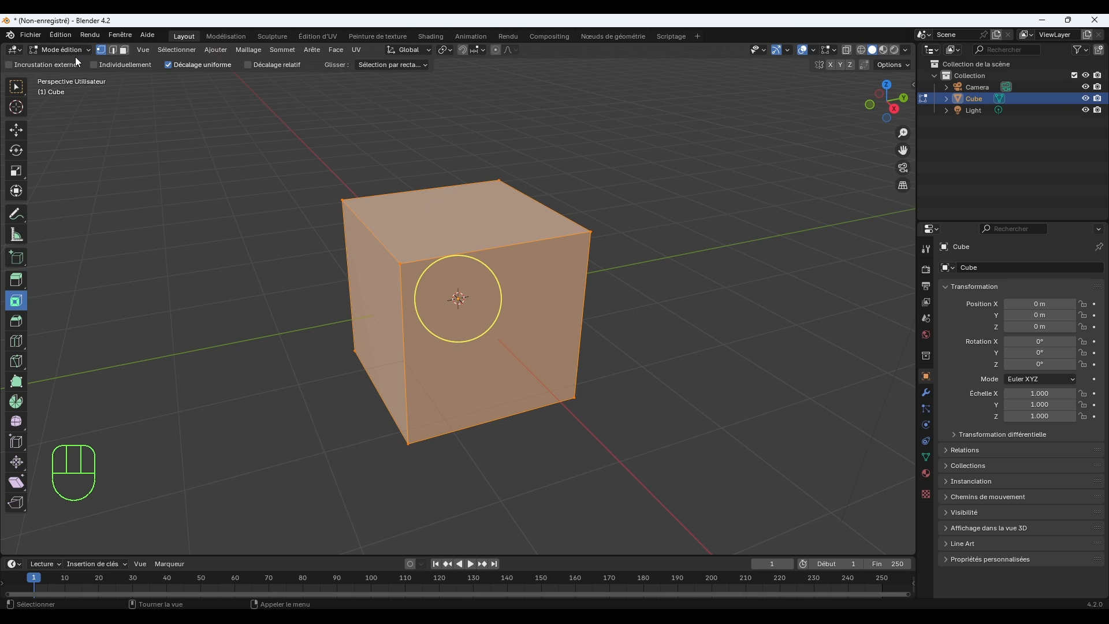
left_click(125, 52)
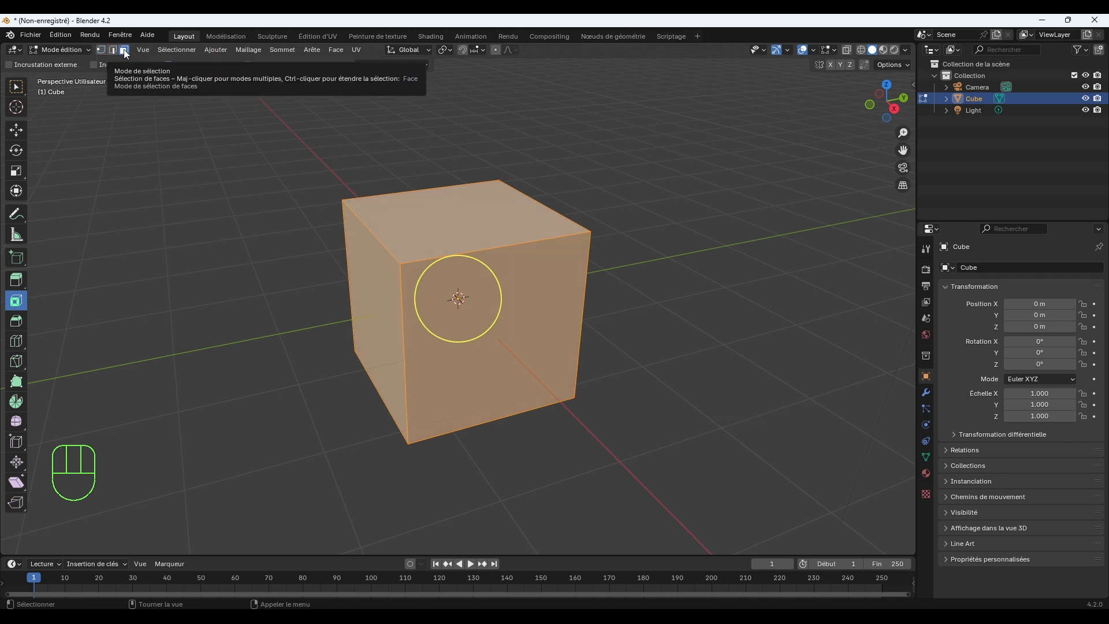
left_click(465, 215)
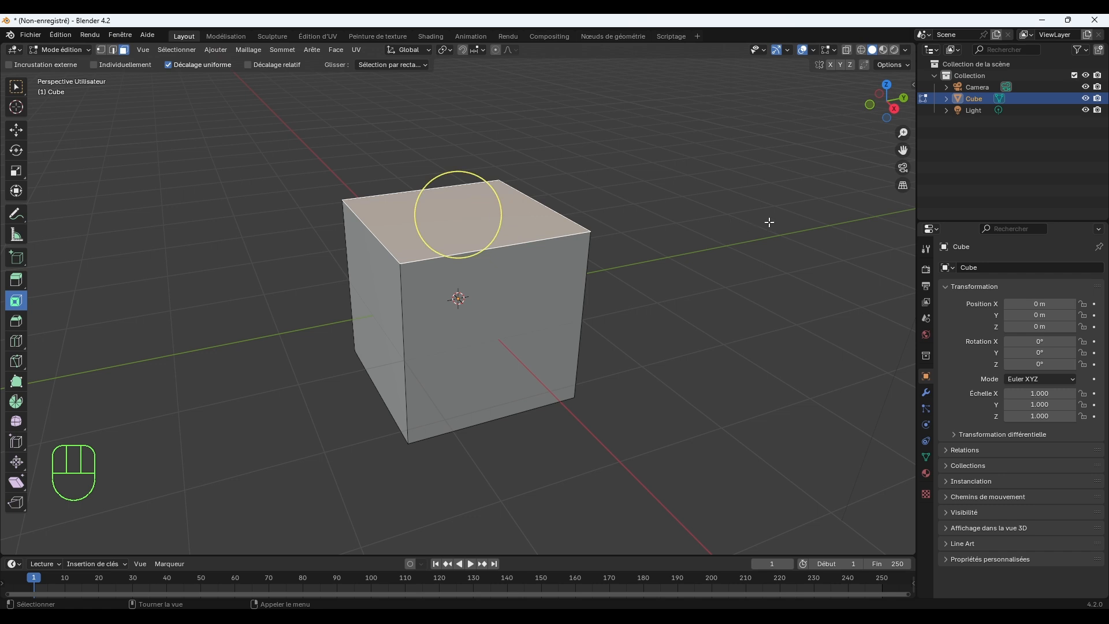
key("e")
key("s")
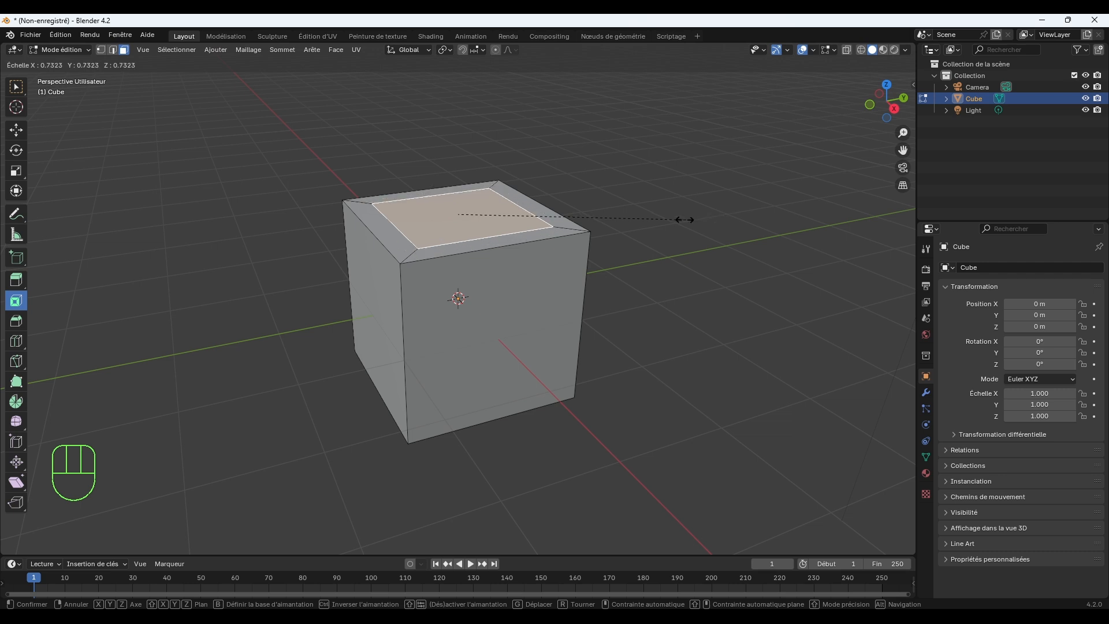
left_click(716, 230)
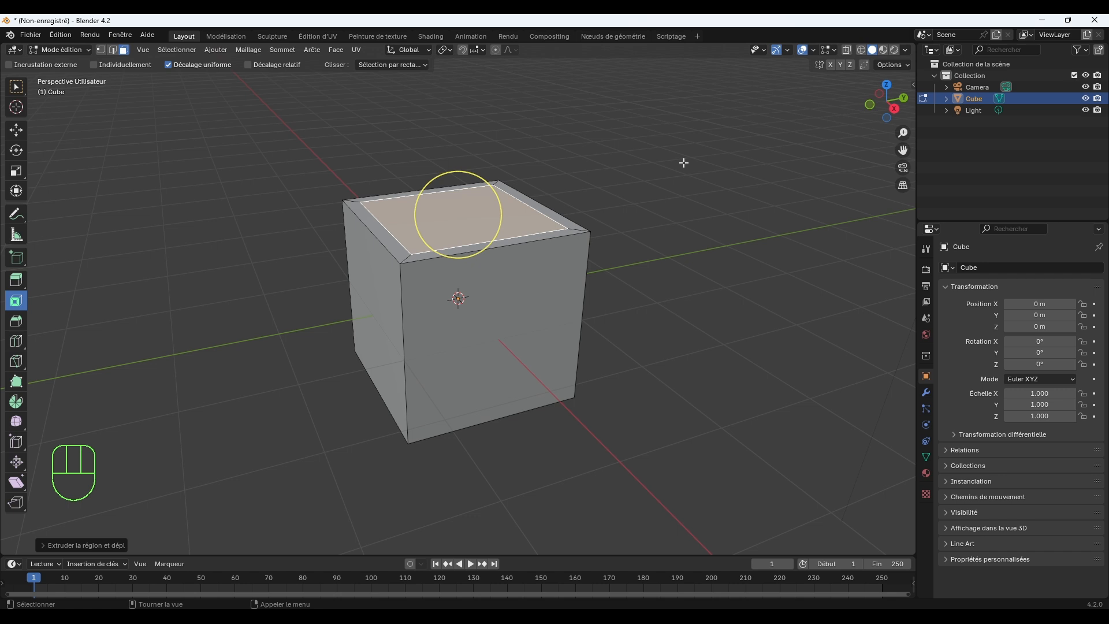
Extrude the inner top face down about 0.38 m, enable X-ray, and lower the face along Z to just above the cube's base.
key("e")
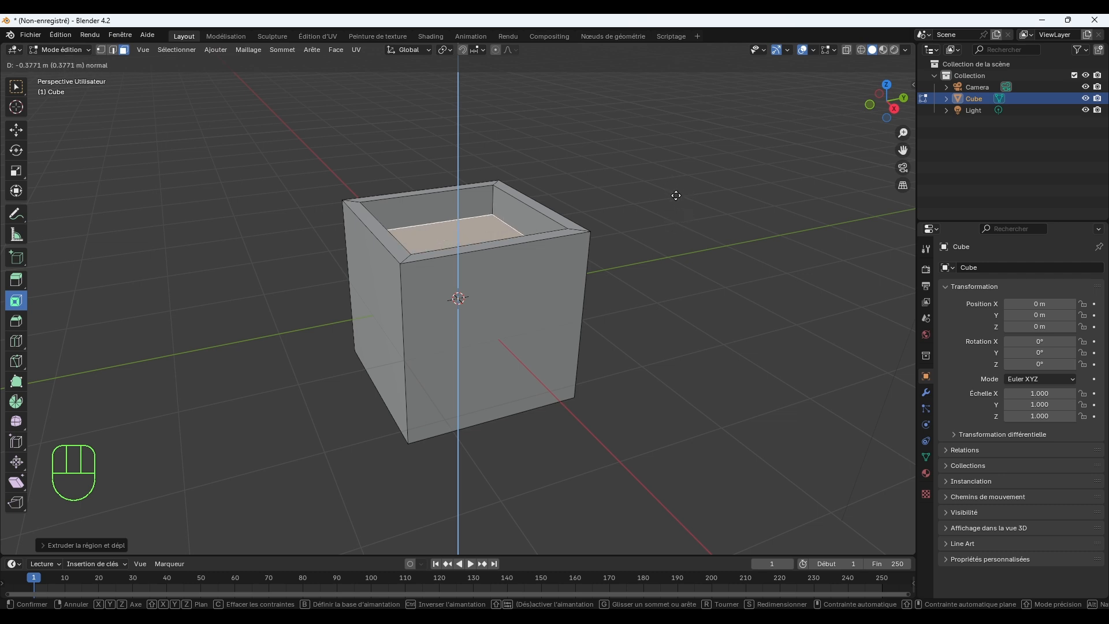
left_click(675, 195)
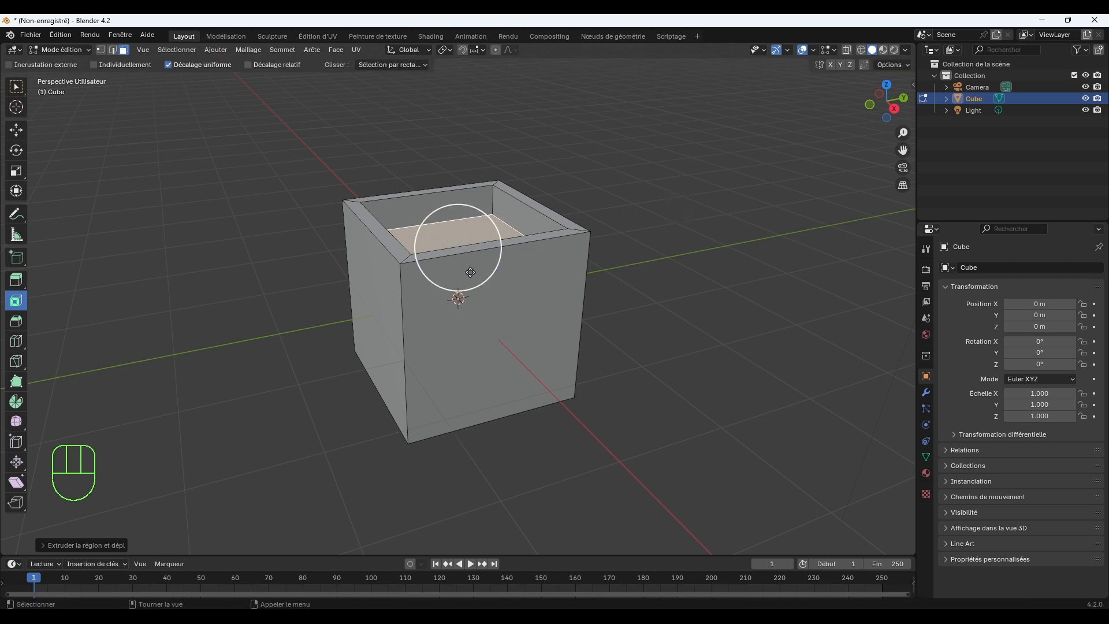
left_click(846, 51)
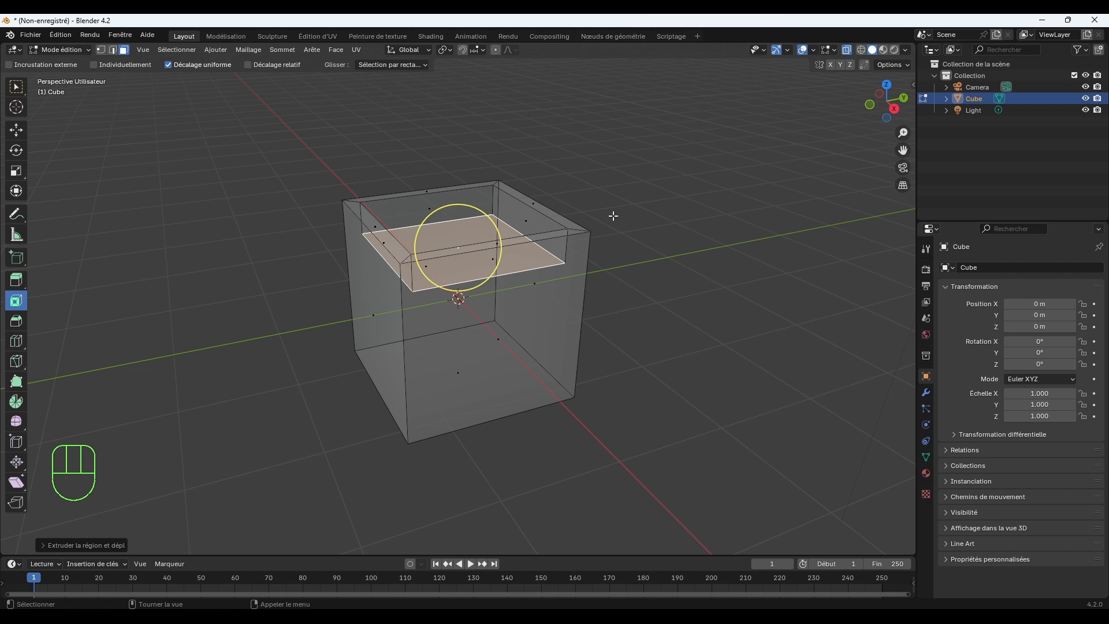
key("g")
key("z")
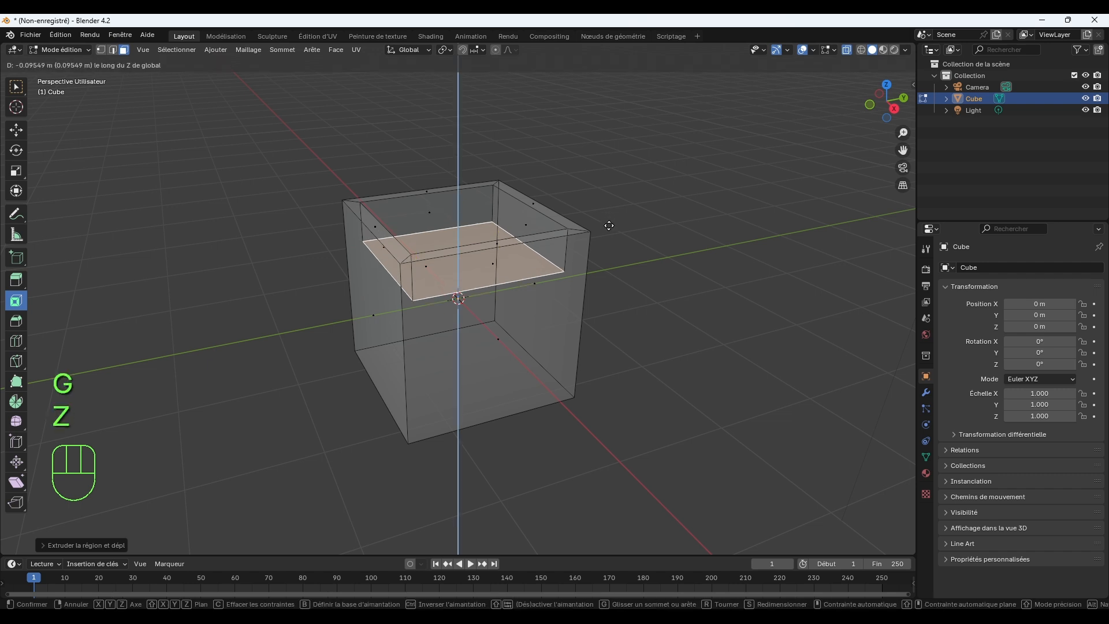
left_click(619, 331)
middle_click_drag(621, 362, 589, 312)
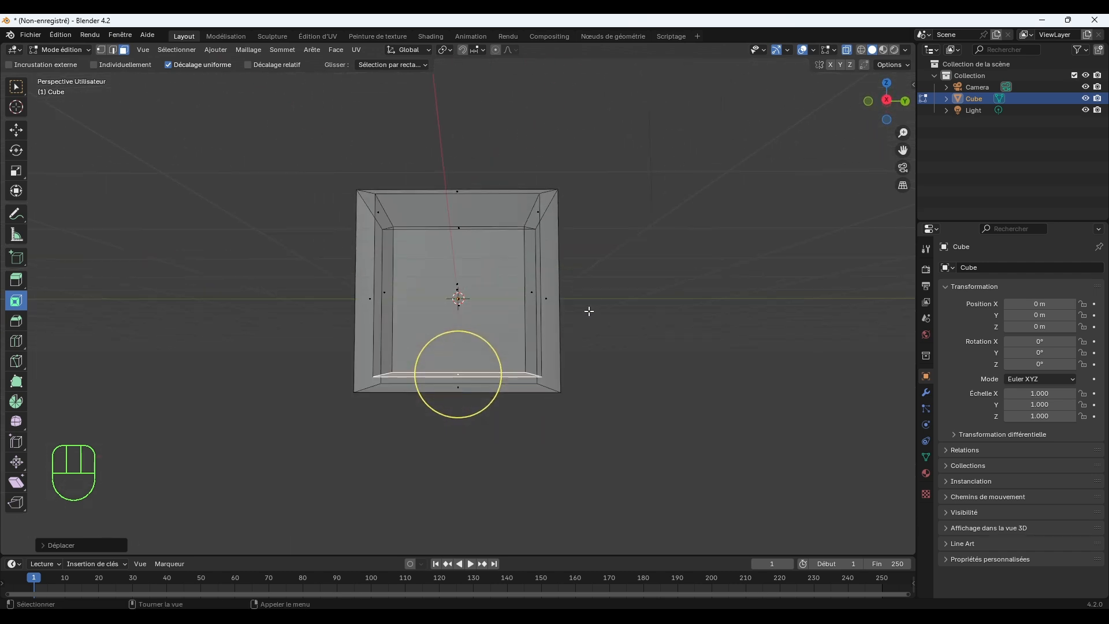
key("KP_1")
scroll(589, 311, "up", 3)
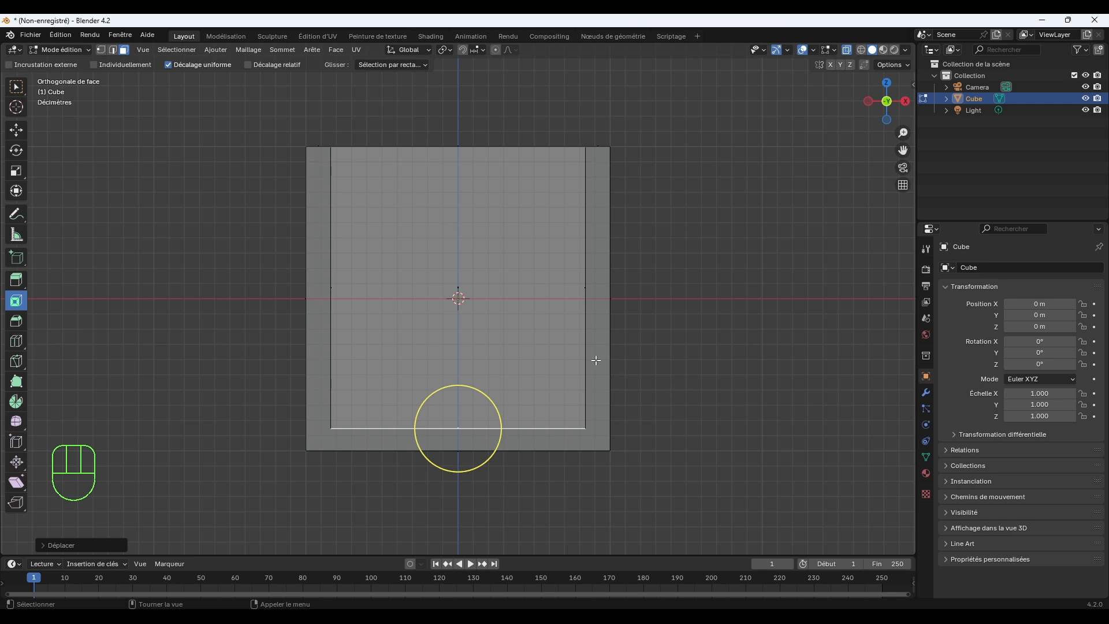
middle_click_drag(510, 292, 579, 329)
scroll(624, 306, "down", 3)
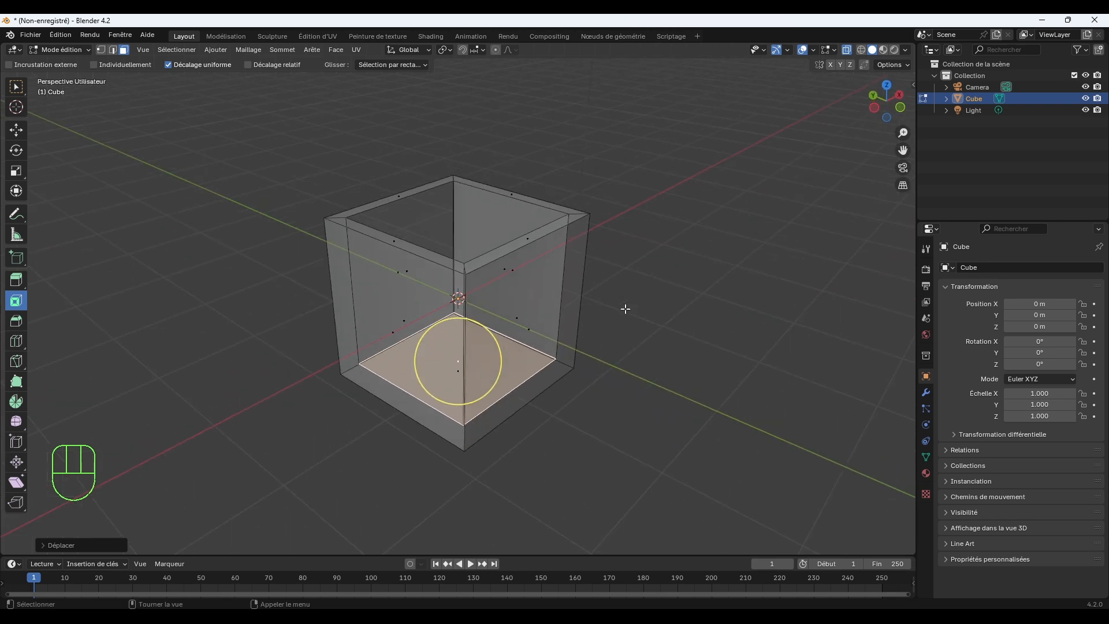
middle_click_drag(663, 307, 647, 313)
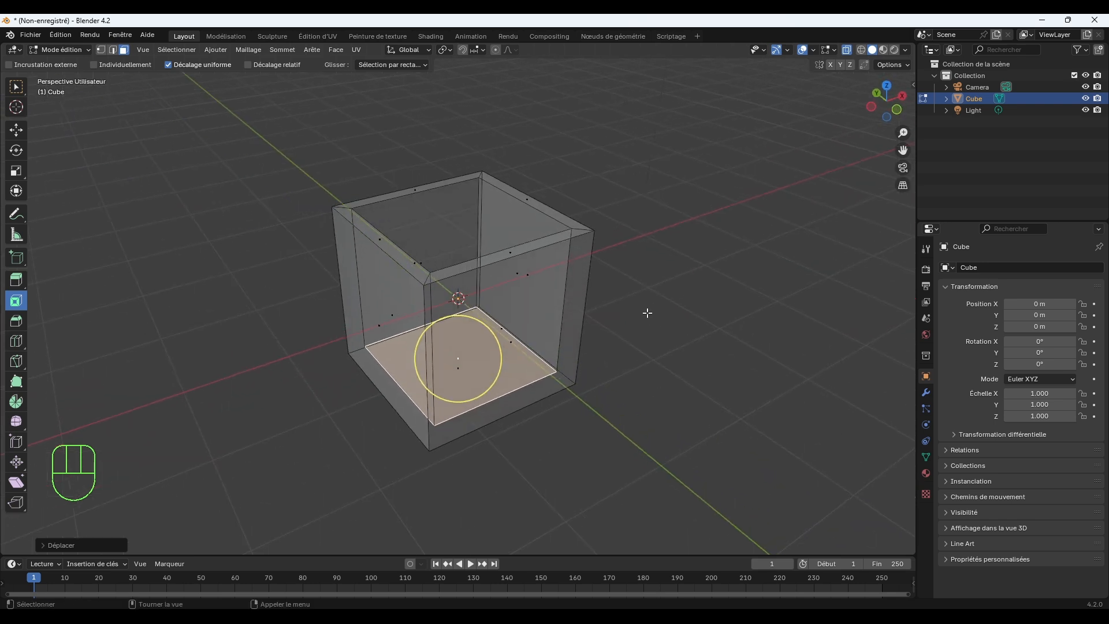
Return to Object Mode, reselect the hollowed cube and turn off X-ray.
left_click(61, 49)
left_click(64, 59)
left_click(669, 248)
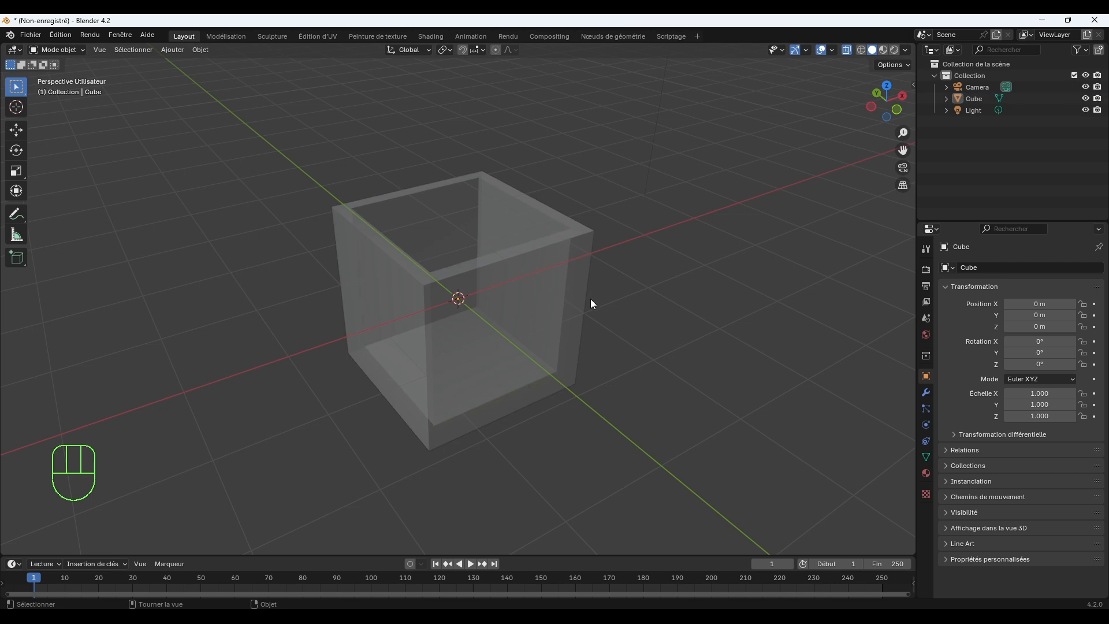
left_click(566, 289)
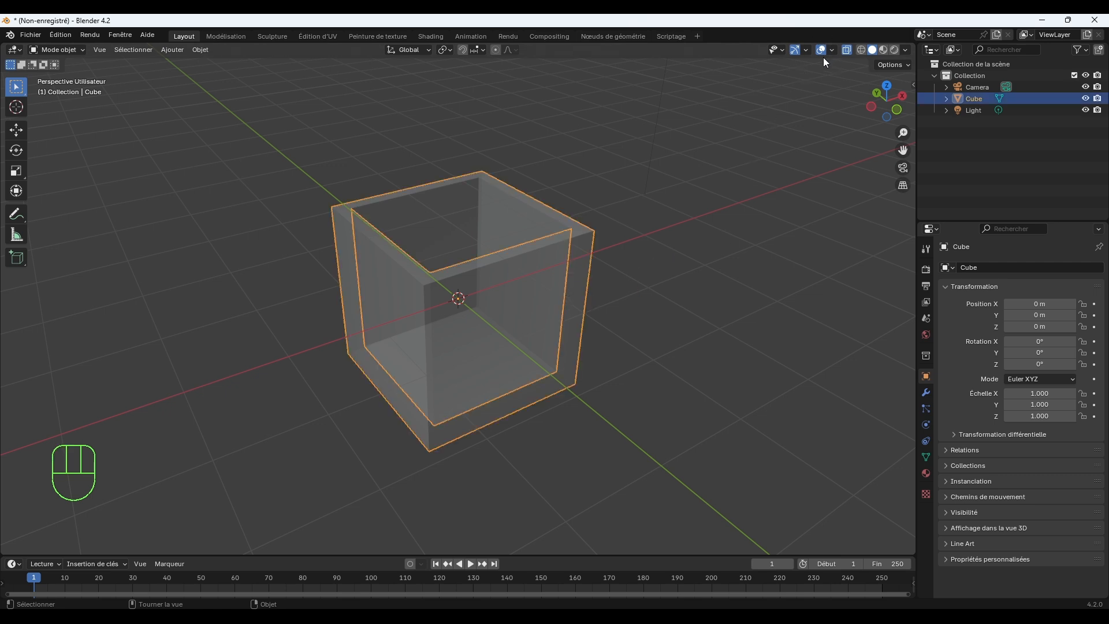
left_click(847, 49)
middle_click_drag(605, 282, 581, 298)
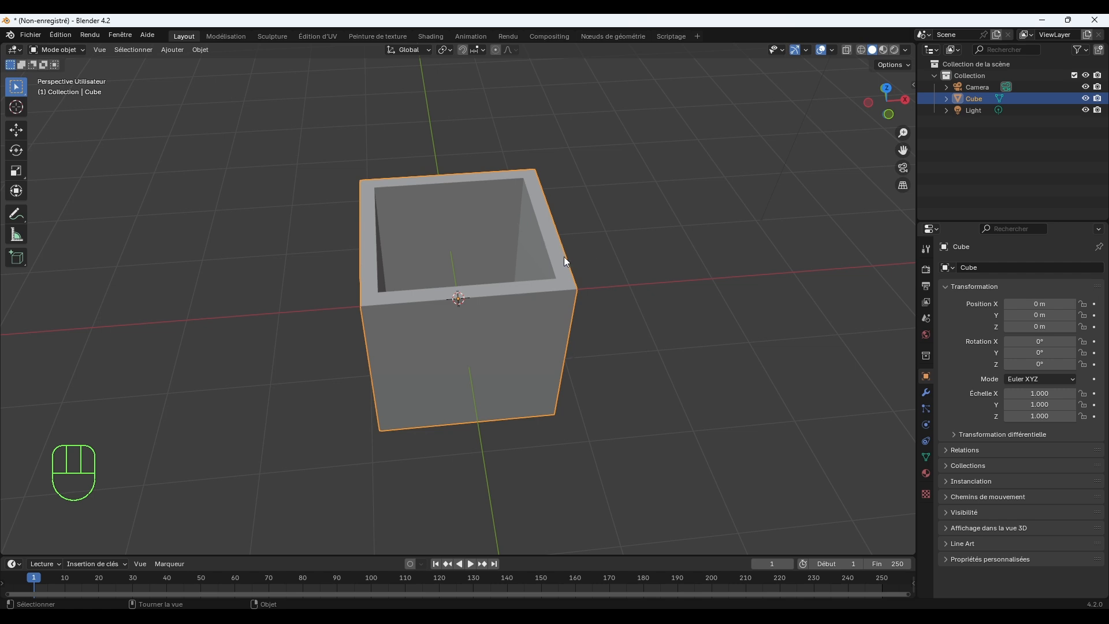
Add a Subdivision Surface modifier to the hollowed cube.
left_click(924, 394)
left_click(1020, 266)
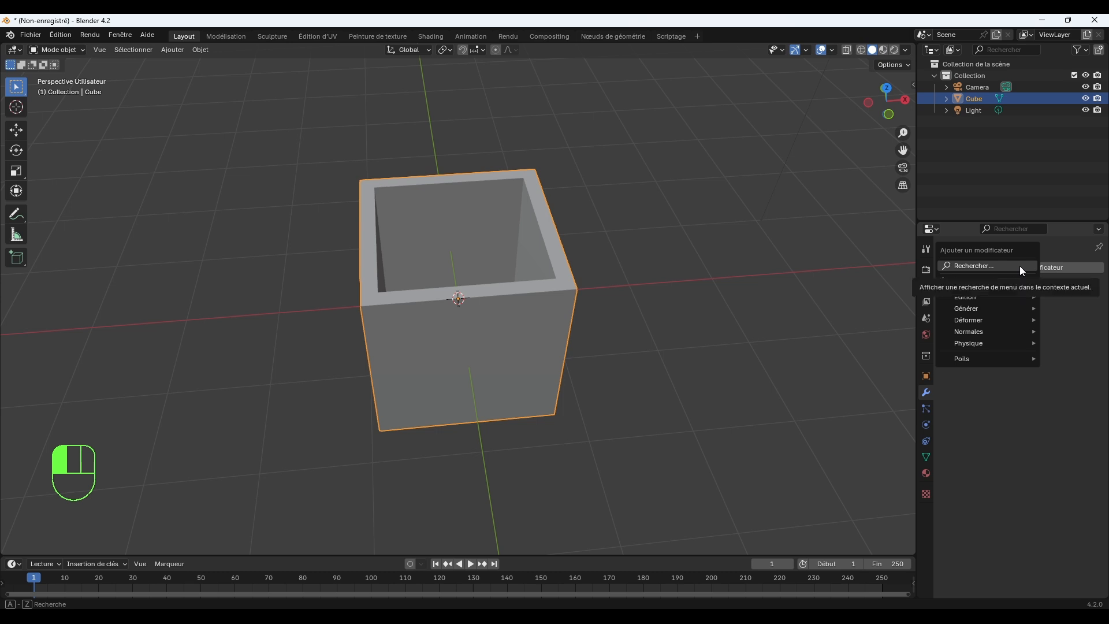
mouse_move(980, 301)
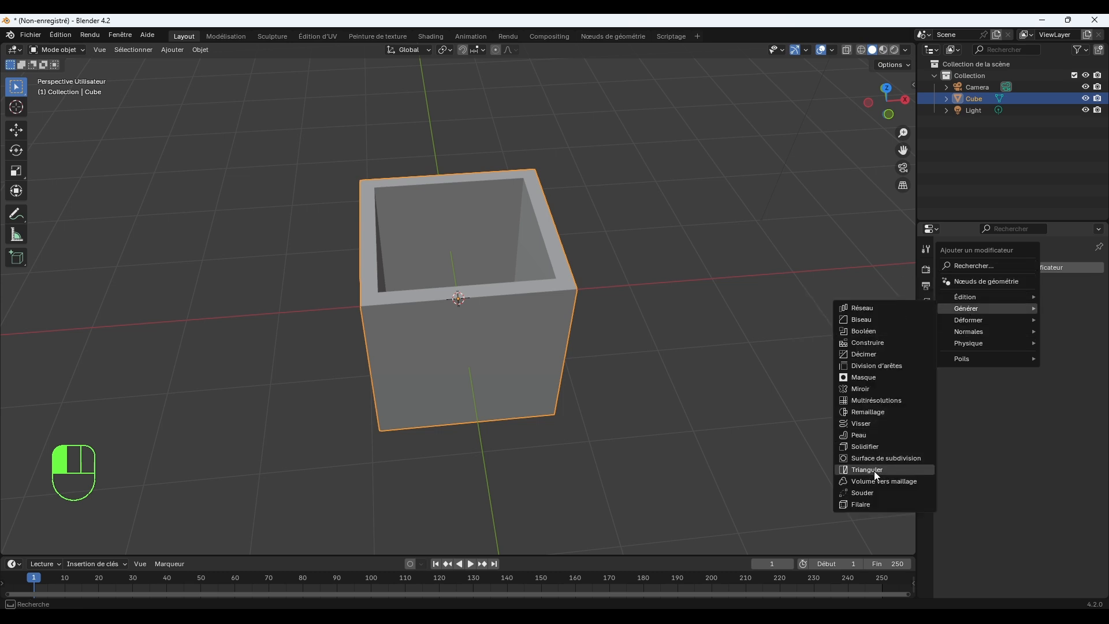
left_click(878, 460)
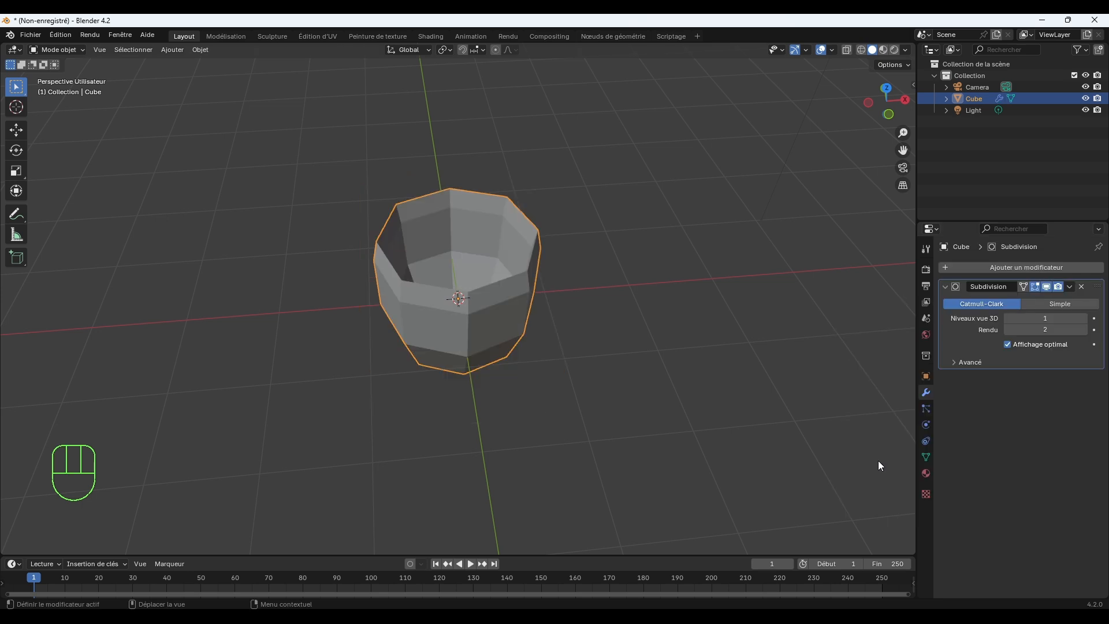
middle_click_drag(522, 366, 570, 267)
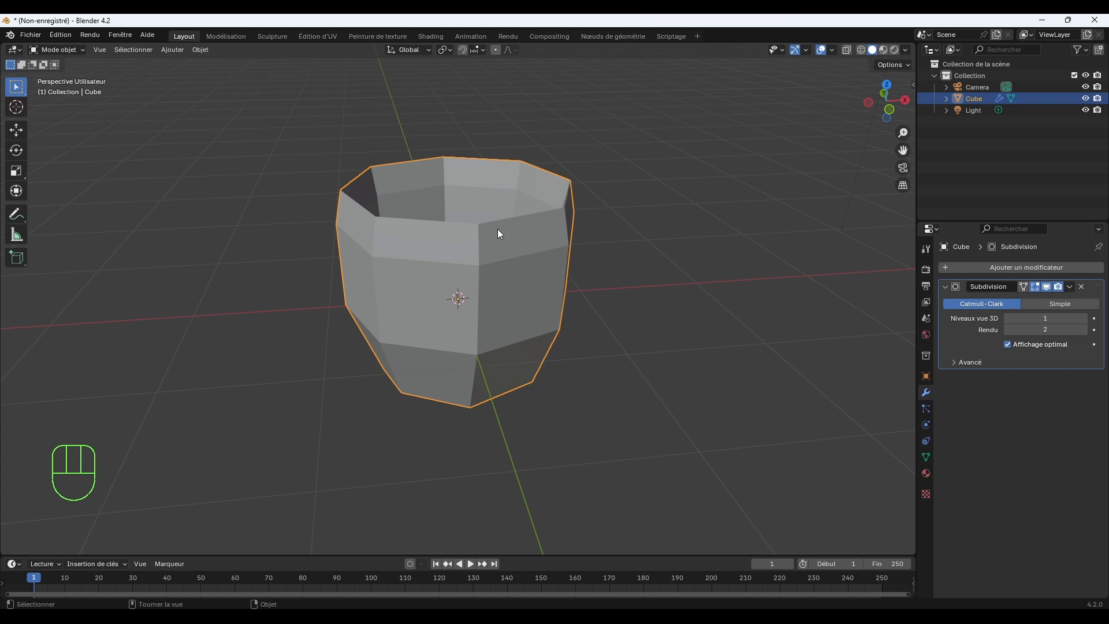
Add a Bevel modifier after the subdivision on the cup shape.
left_click(993, 266)
mouse_move(993, 266)
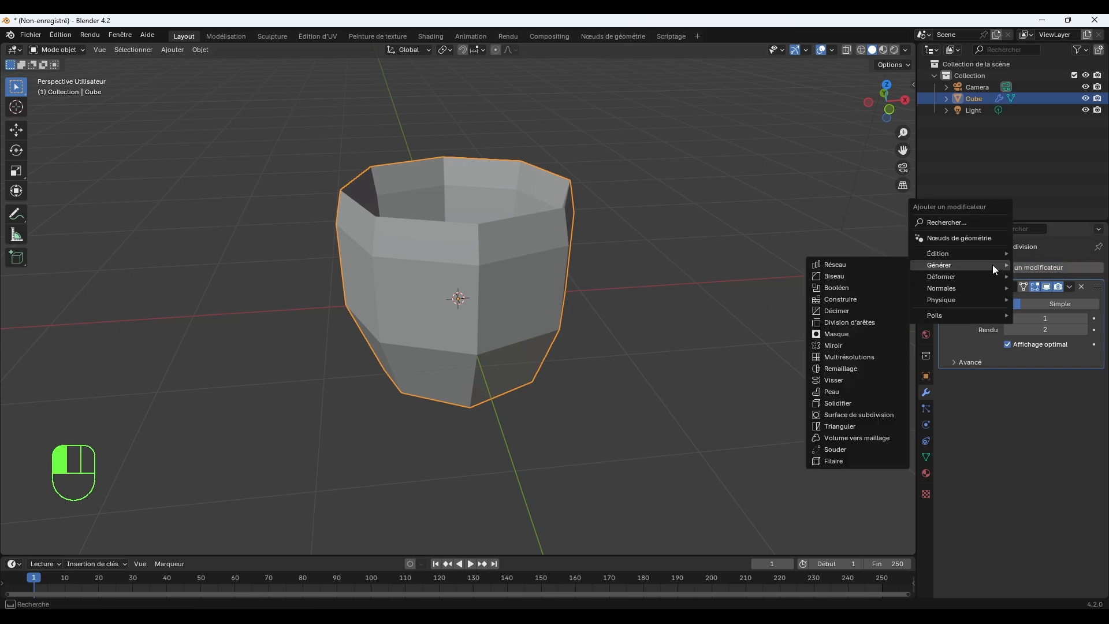
left_click(838, 276)
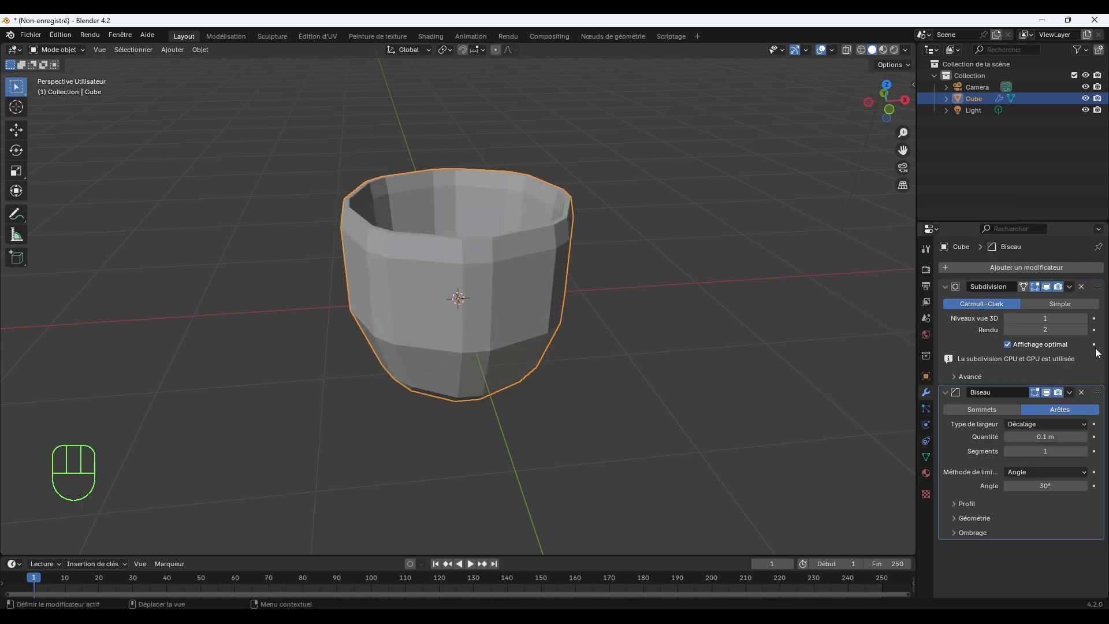
Put the subdivided cup into Edit Mode.
left_click(57, 49)
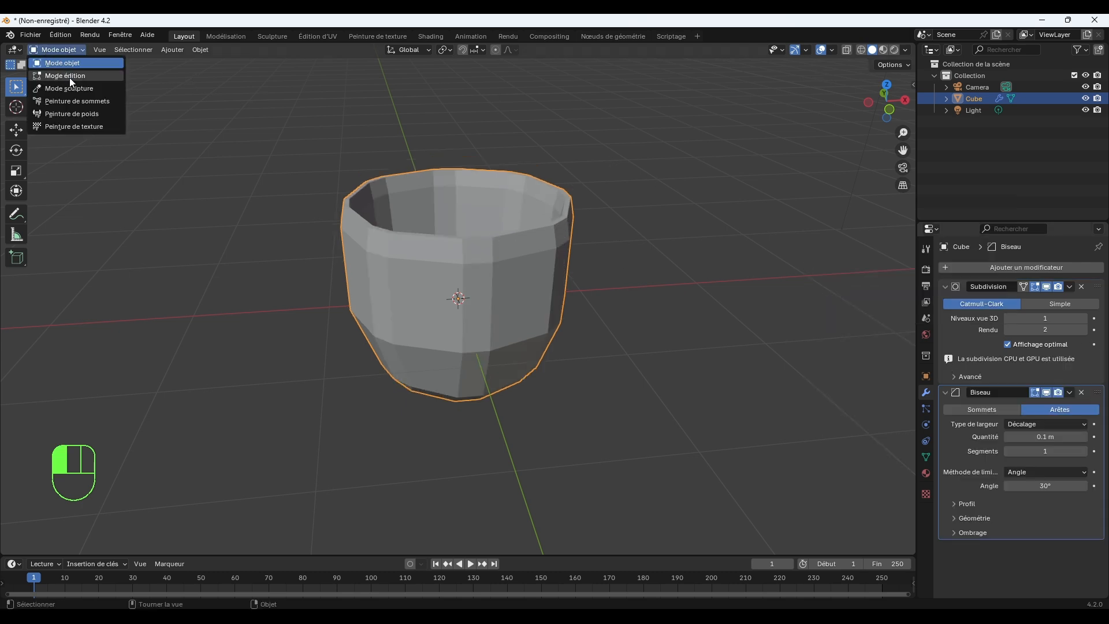
left_click(69, 75)
middle_click_drag(754, 239, 781, 261)
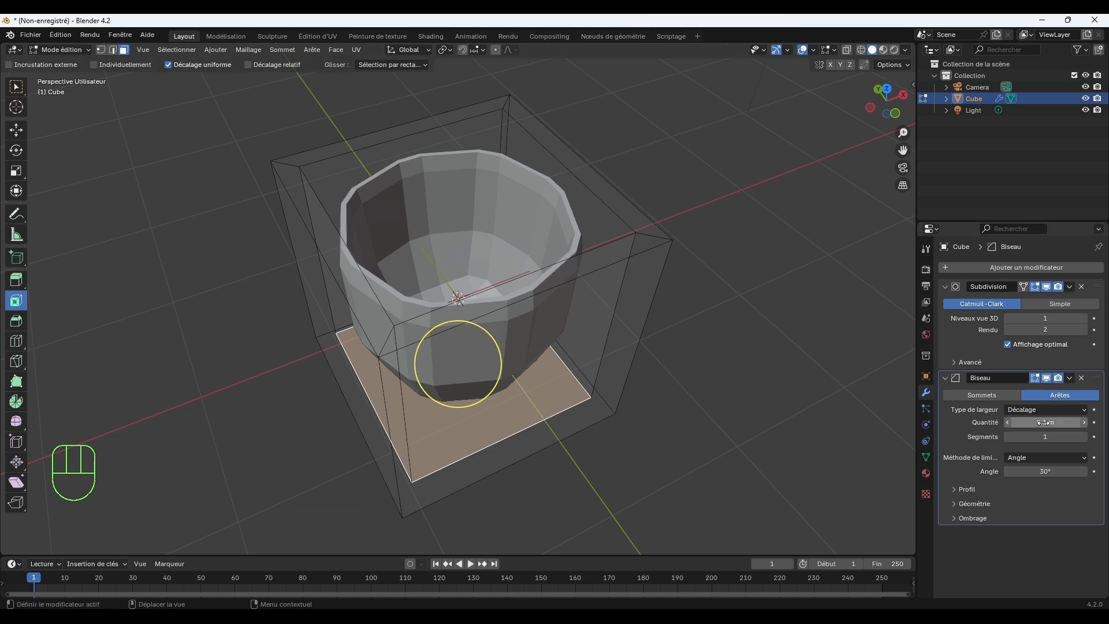
middle_click_drag(746, 291, 731, 267)
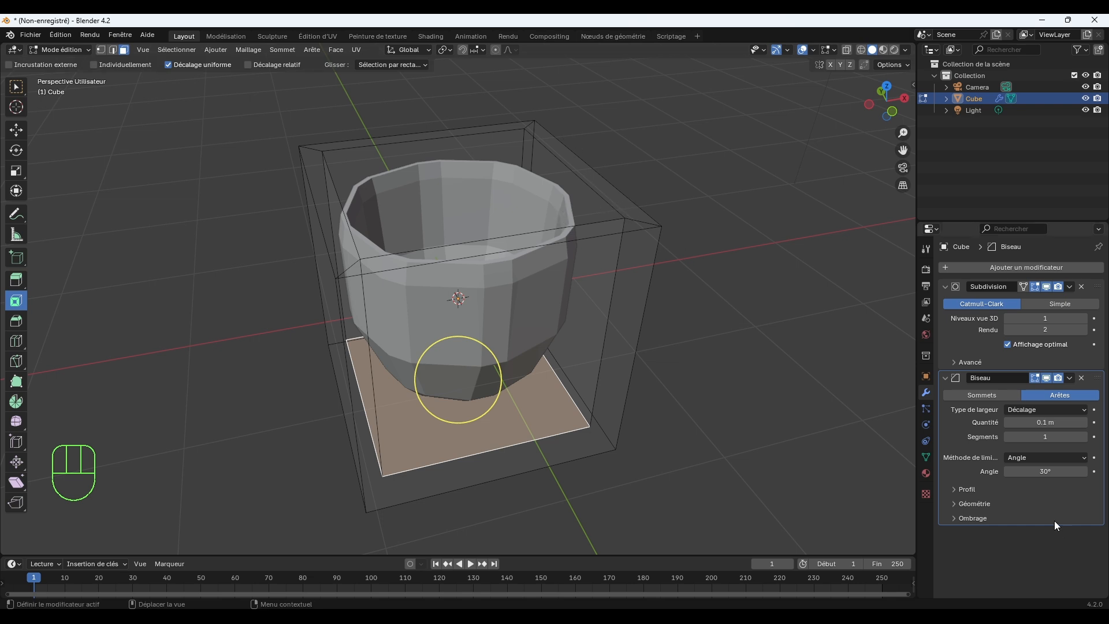
Try a bevel amount of 0.2 m and remove the Bevel modifier.
mouse_move(1016, 422)
left_mouse_down()
mouse_move(1057, 422)
mouse_move(1031, 422)
left_mouse_up()
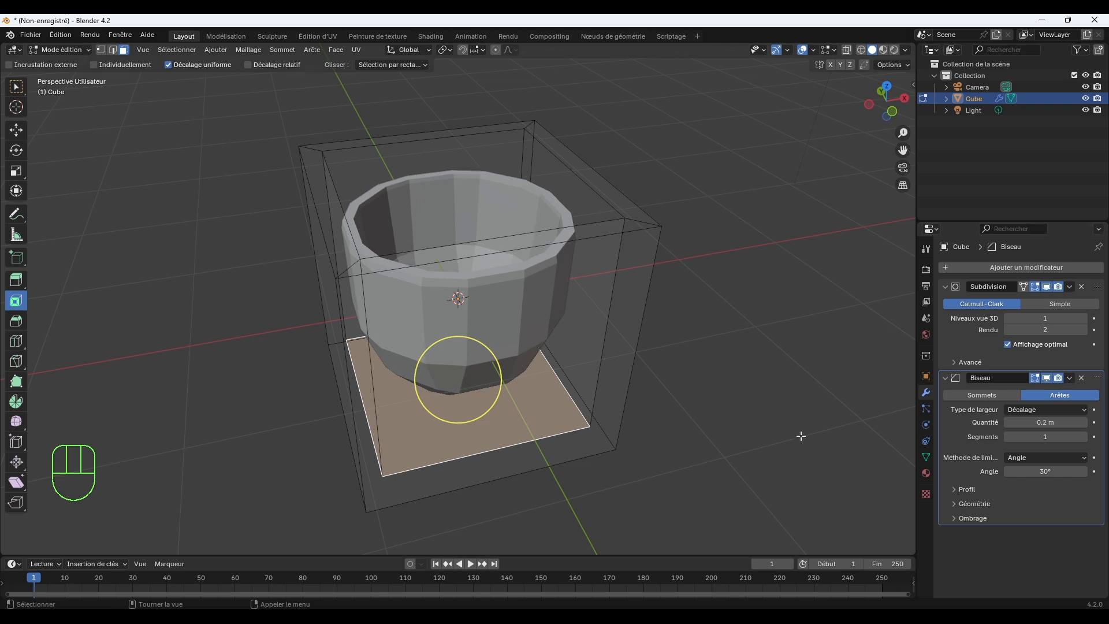
left_click(1078, 378)
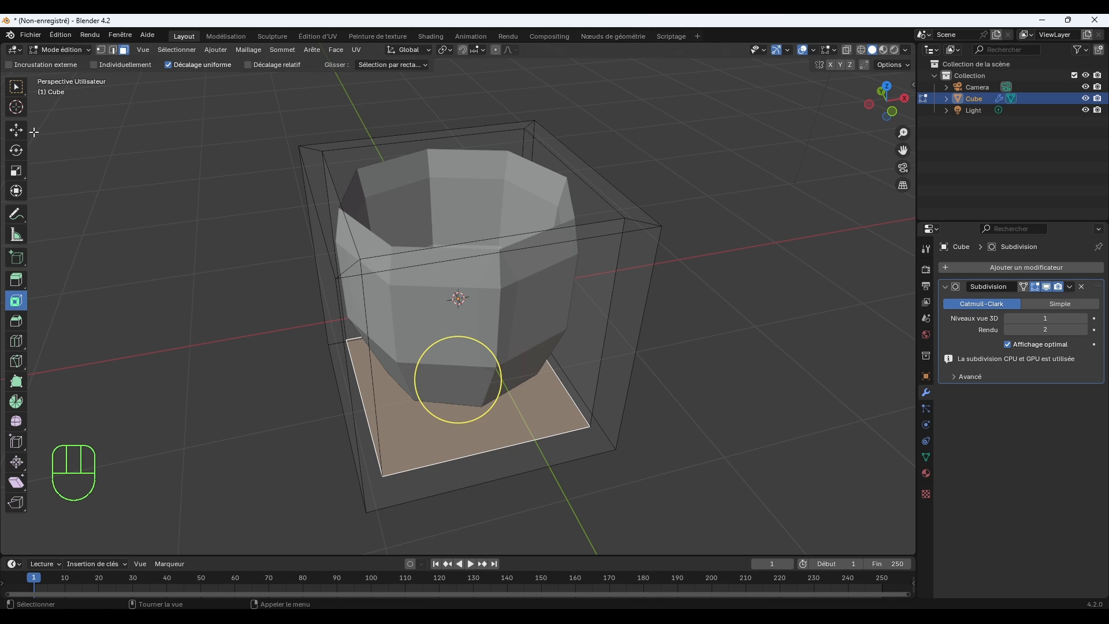
Select the outer edge loop around the cup's top rim in edge selection mode.
left_click(113, 50)
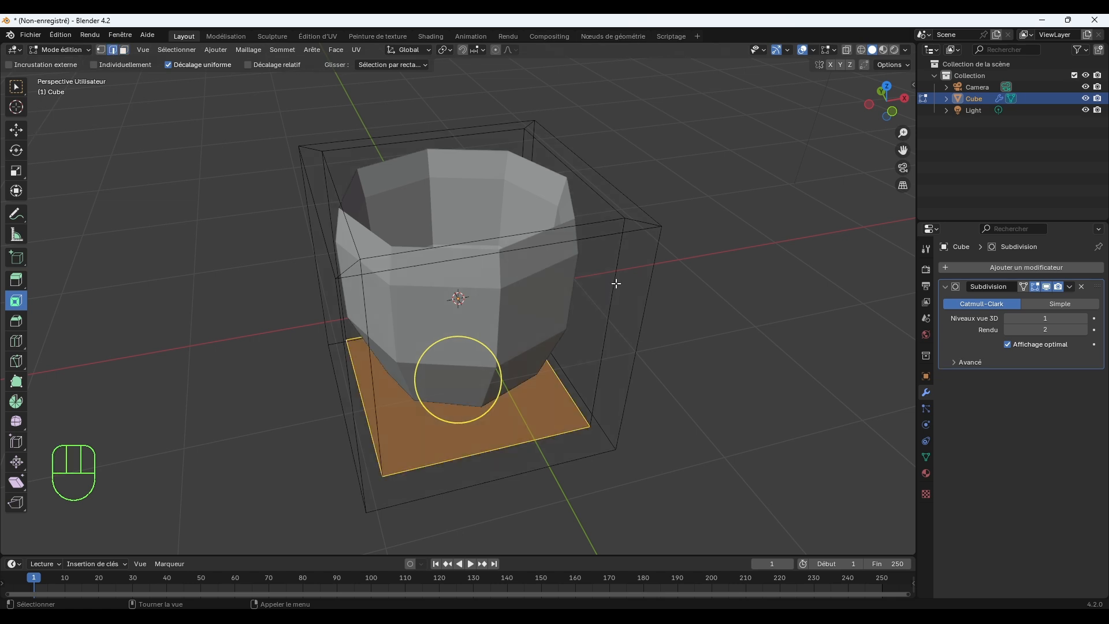
left_click(622, 236)
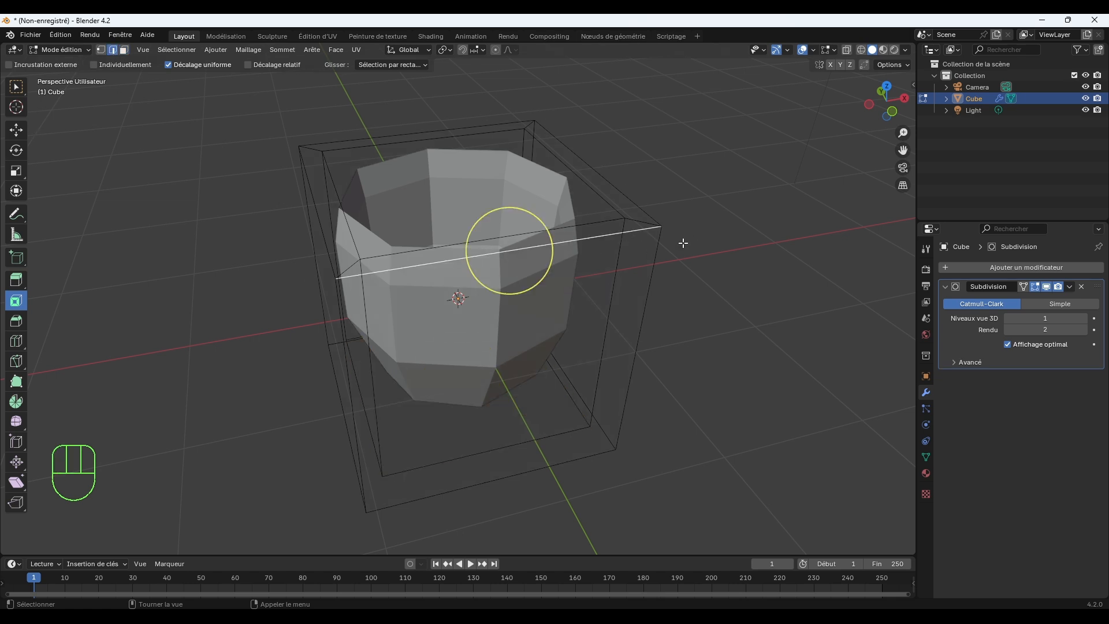
left_click(636, 231, "alt")
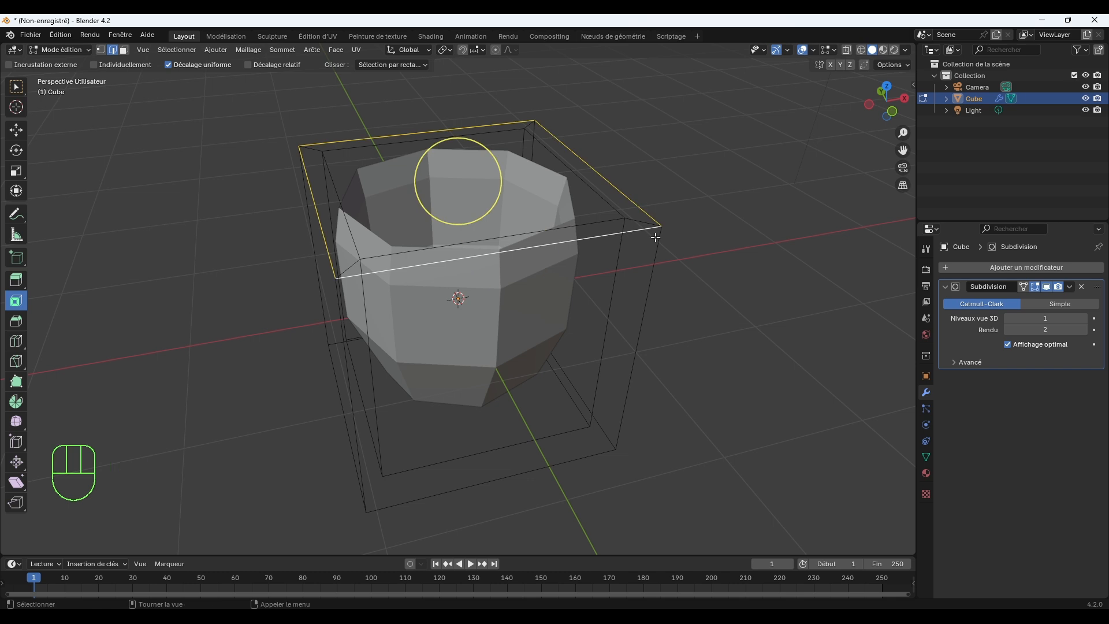
Try a single-segment bevel of about 0.04 m on the outer rim loop alone and undo it.
key("ctrl+b")
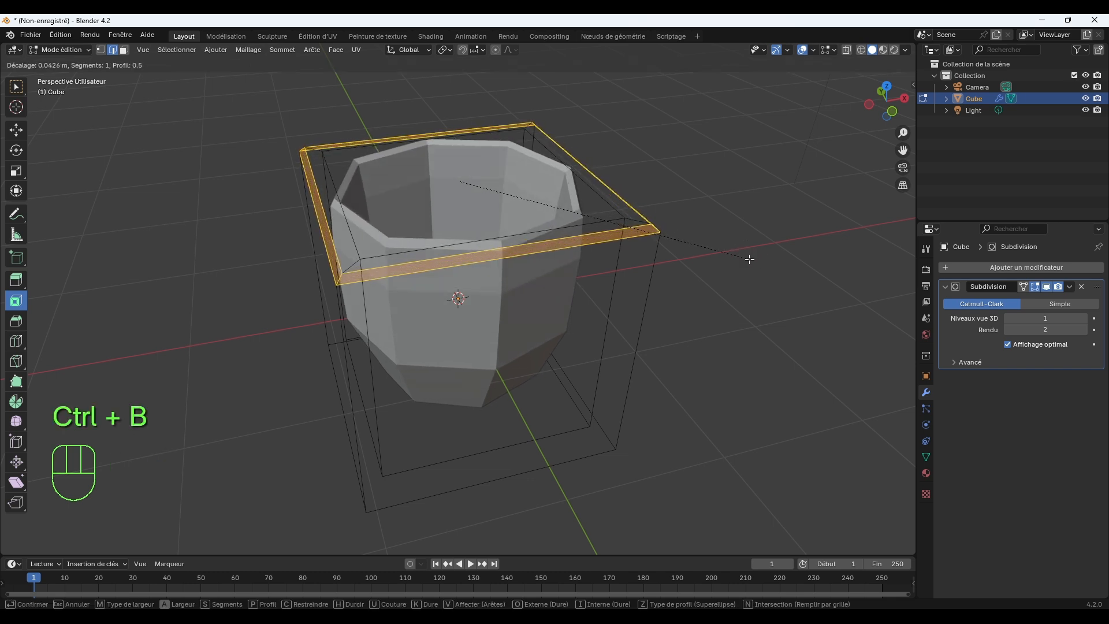
left_click(749, 260)
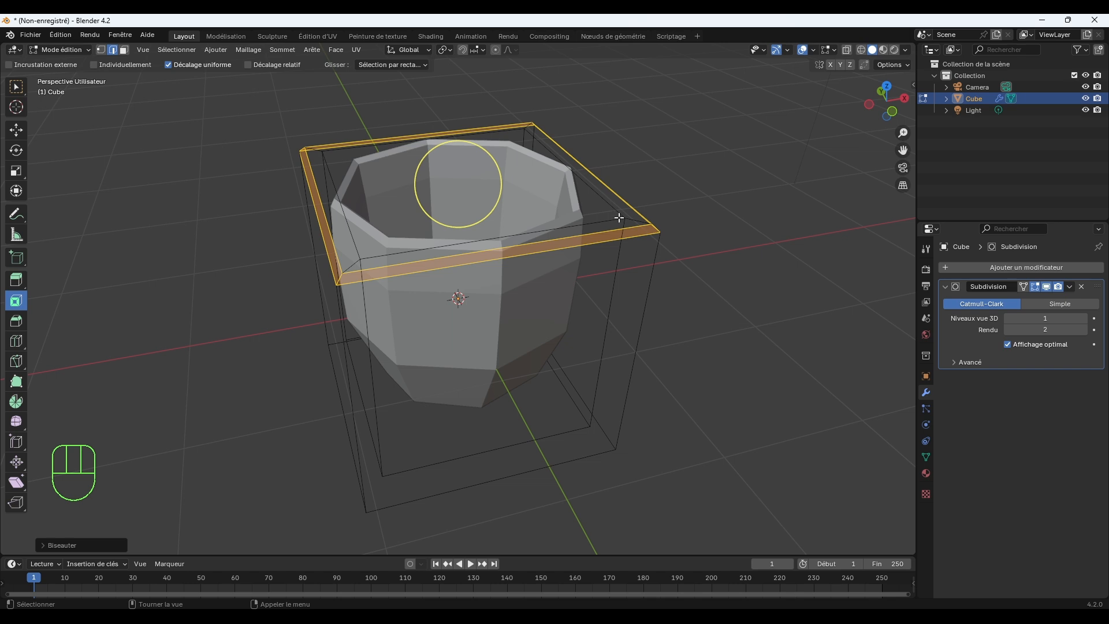
key("ctrl+z")
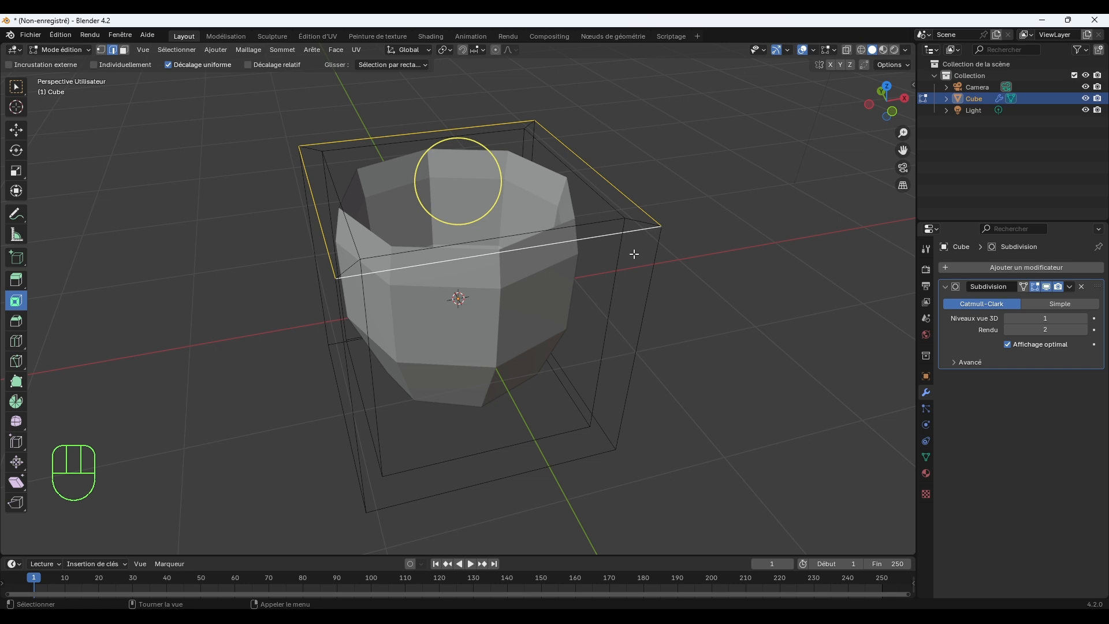
Bevel the outer and inner rim edge loops together with one narrow segment, and set the subdivision viewport level to 2.
key("shift")
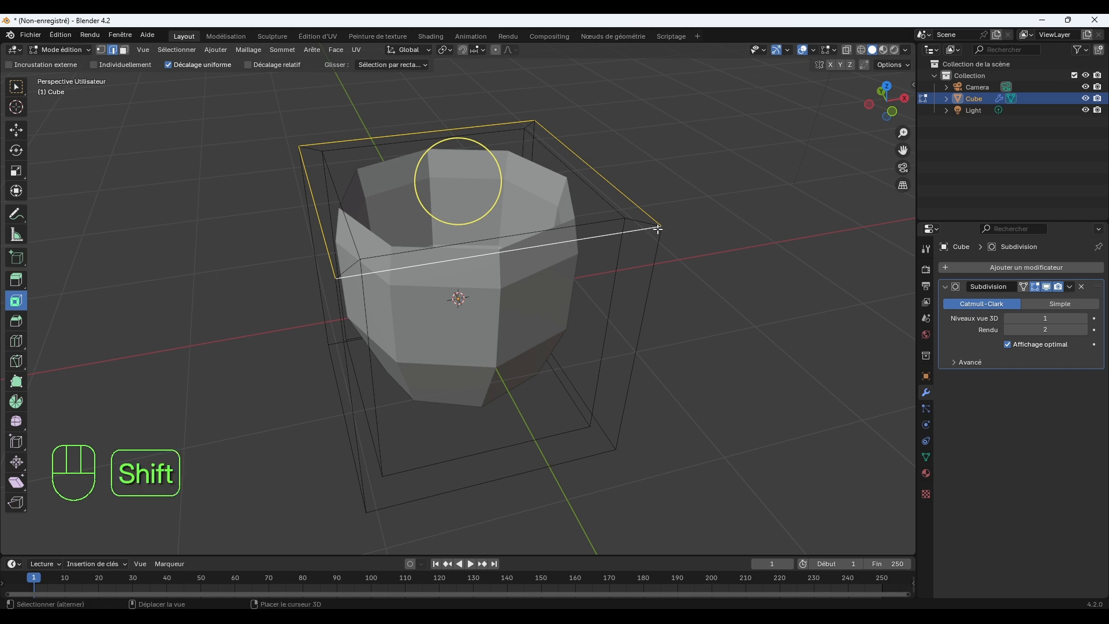
left_click(611, 221, "alt+shift")
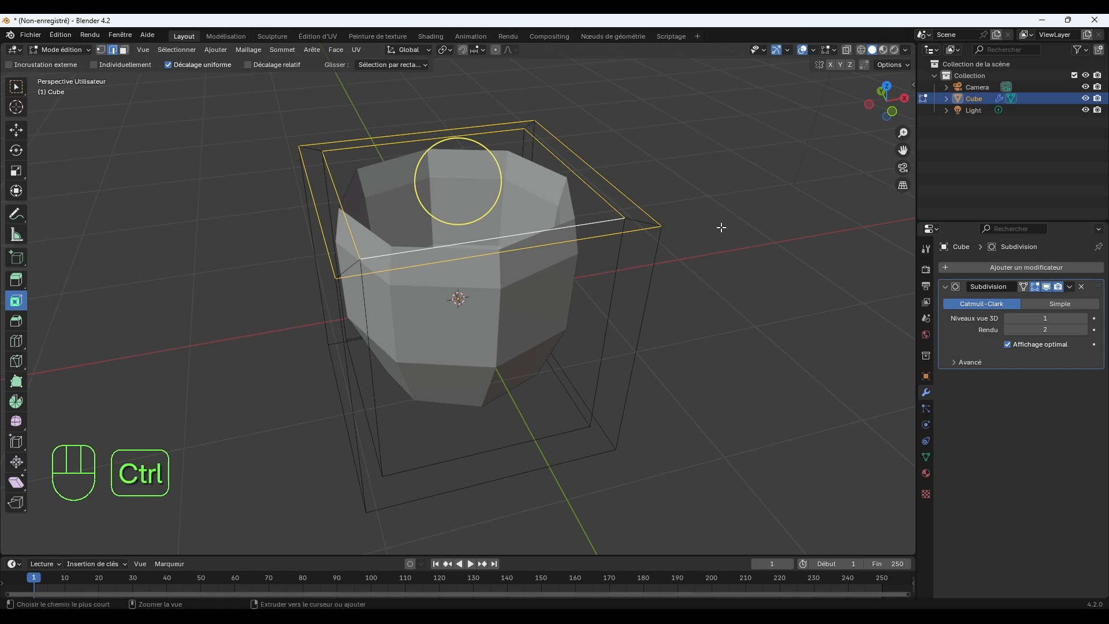
key("ctrl+b")
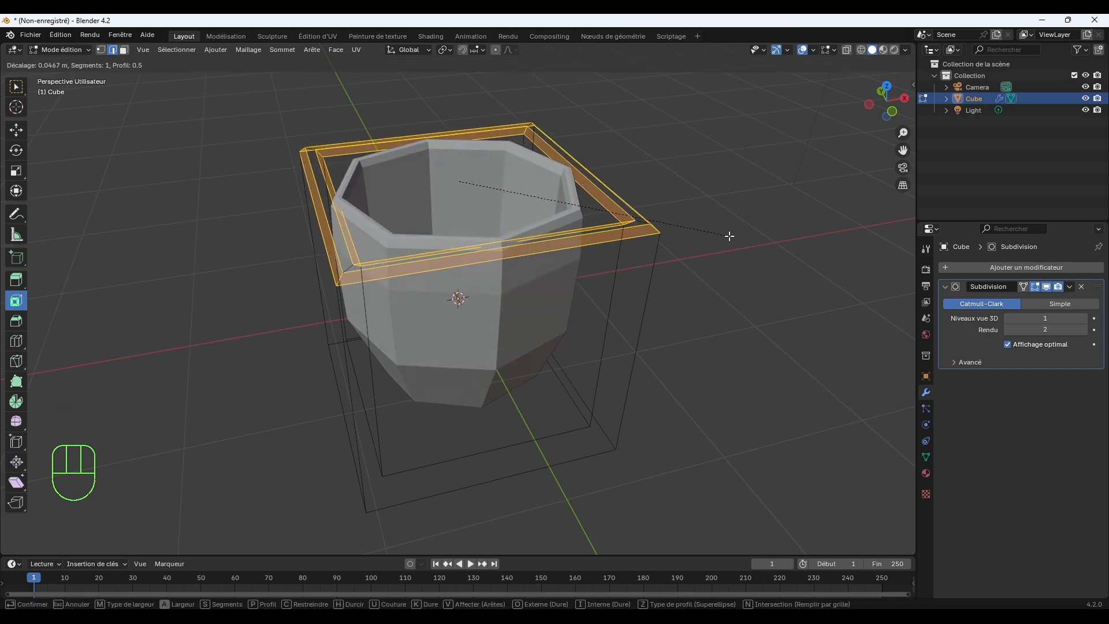
left_click(727, 234)
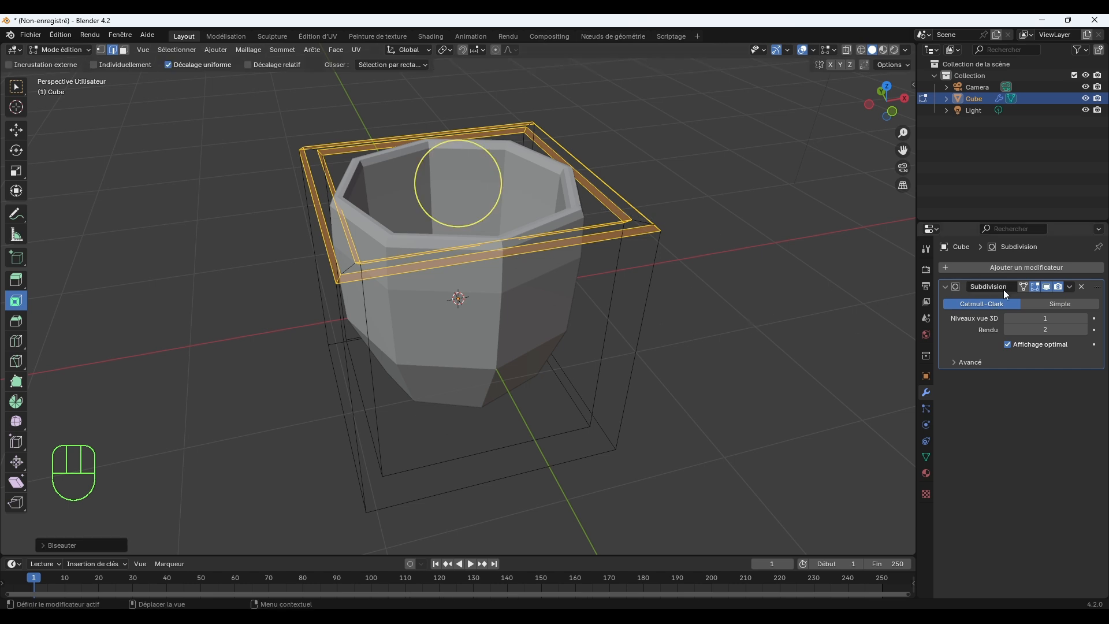
left_click(1084, 318)
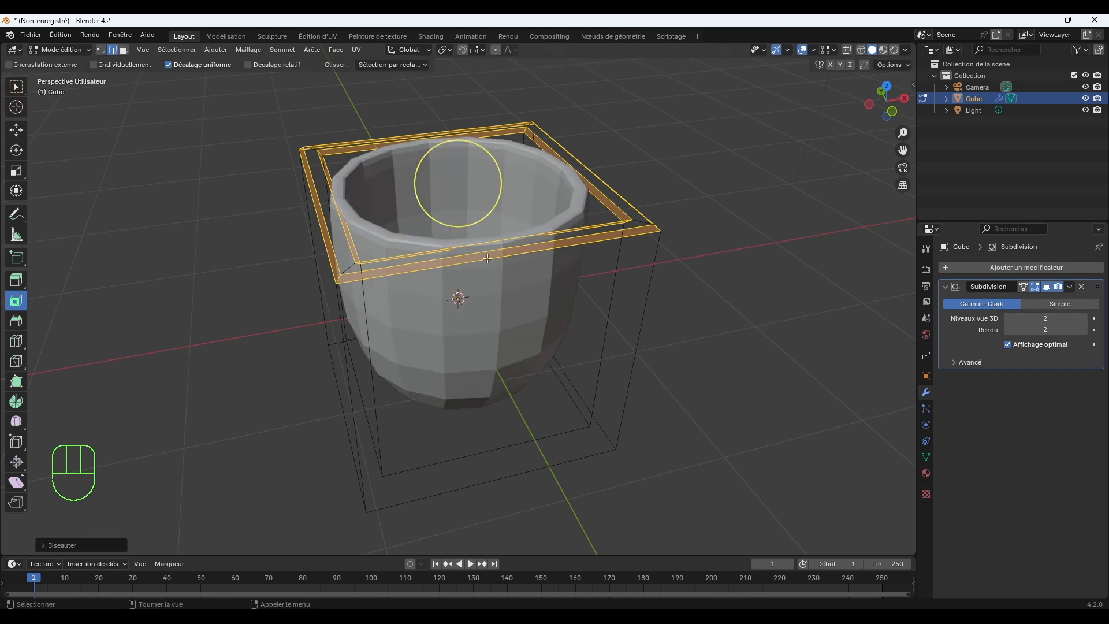
Extrude the cup's outer bottom face in place and scale it inward to about 0.6.
middle_click_drag(599, 298, 666, 279)
middle_click_drag(514, 328, 631, 314)
middle_click_drag(511, 388, 476, 362)
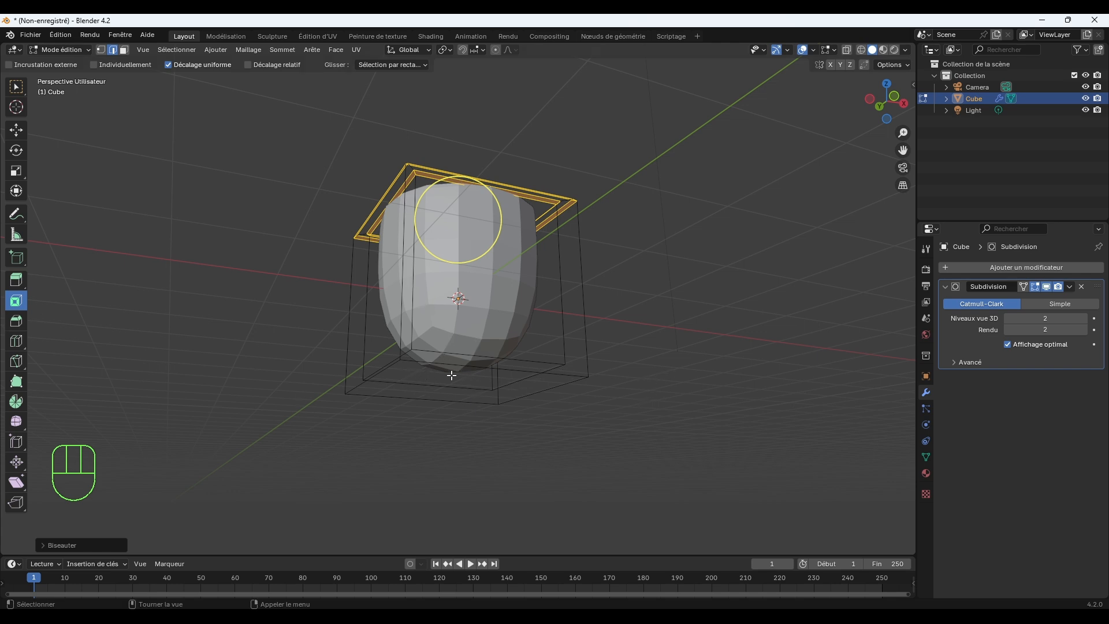
left_click(124, 51)
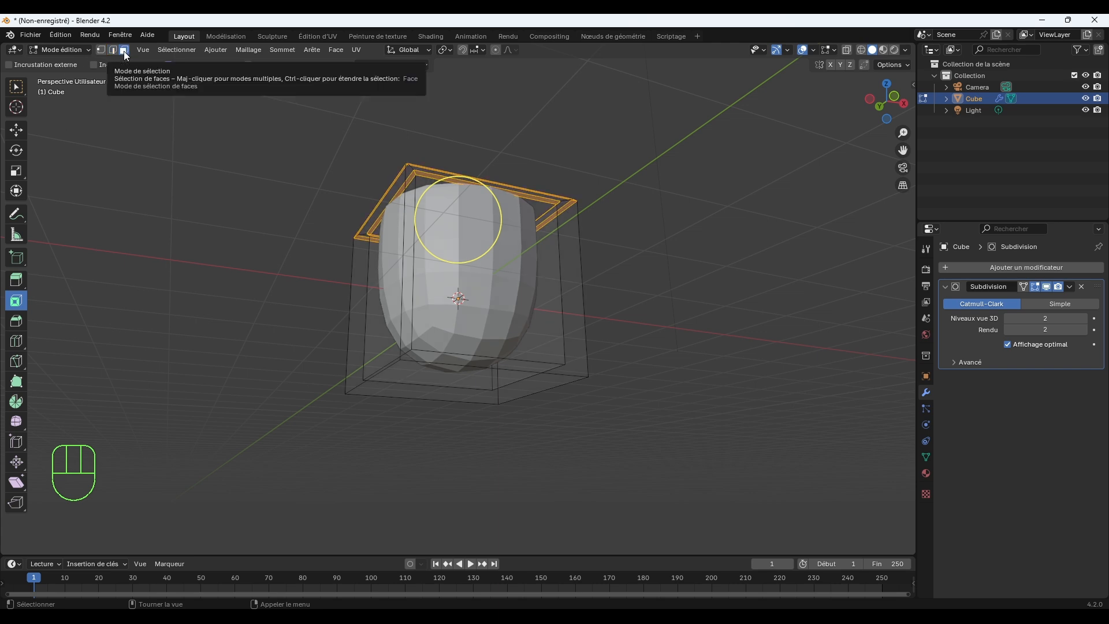
left_click(472, 377)
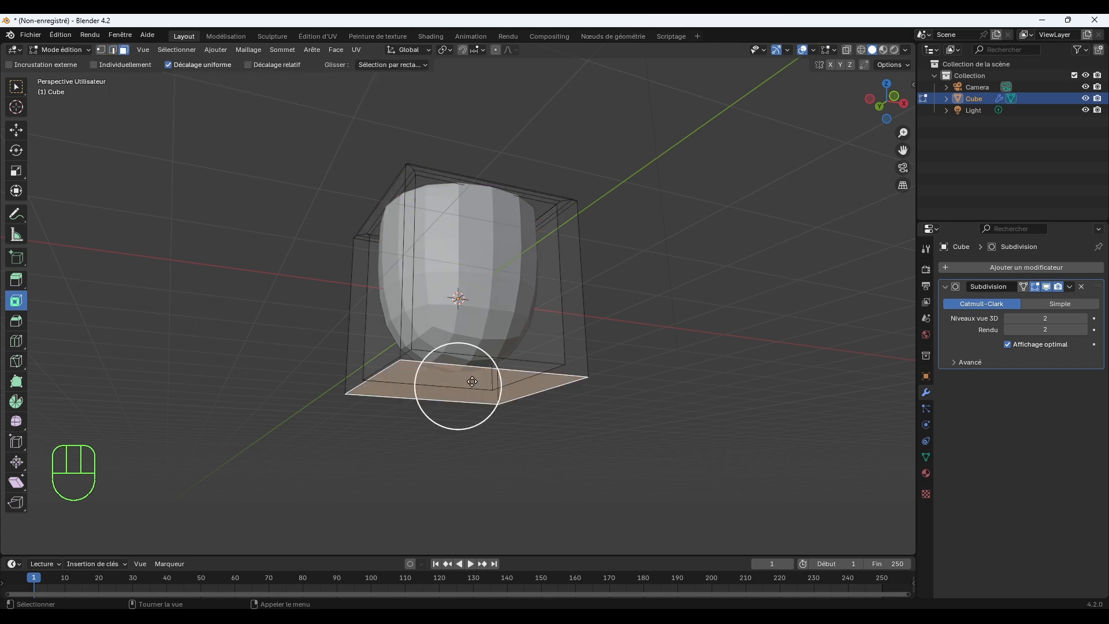
middle_click_drag(595, 300, 653, 302)
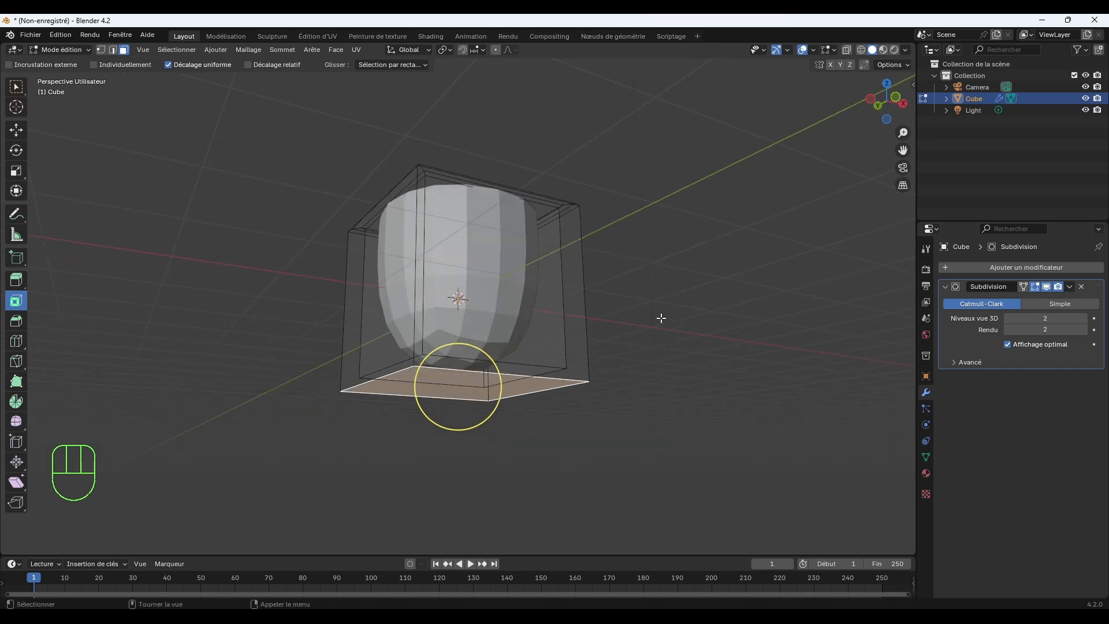
key("e")
key("s")
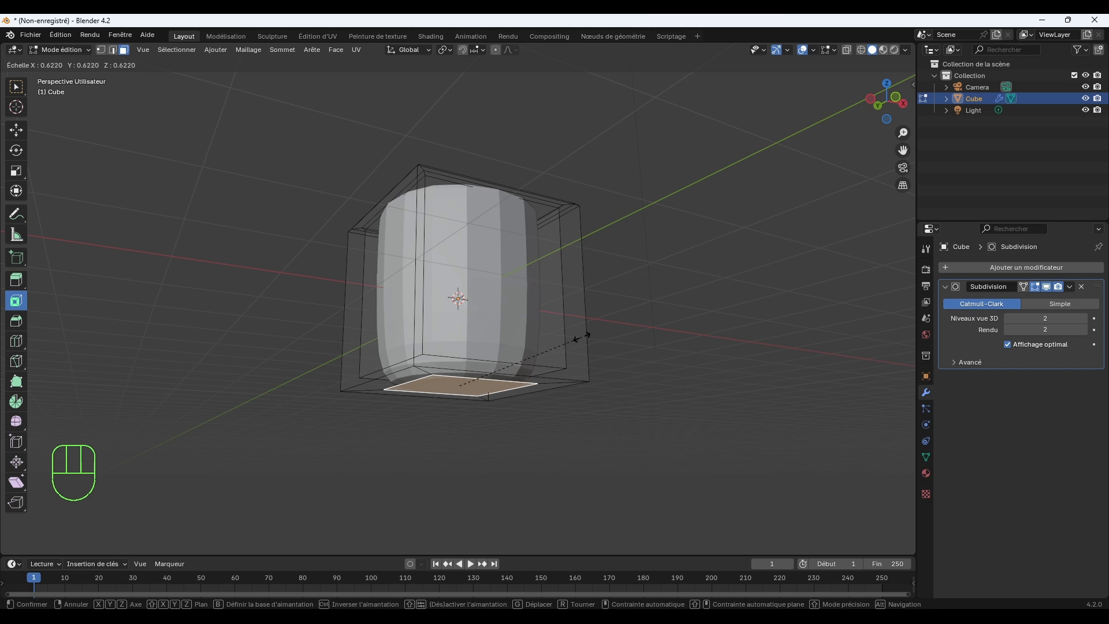
left_click(565, 342)
Extrude the smaller bottom face downward by about 0.56 m.
mouse_move(643, 331)
middle_mouse_down()
mouse_move(631, 352)
mouse_move(591, 354)
mouse_move(585, 289)
mouse_move(660, 304)
mouse_move(649, 317)
middle_mouse_up()
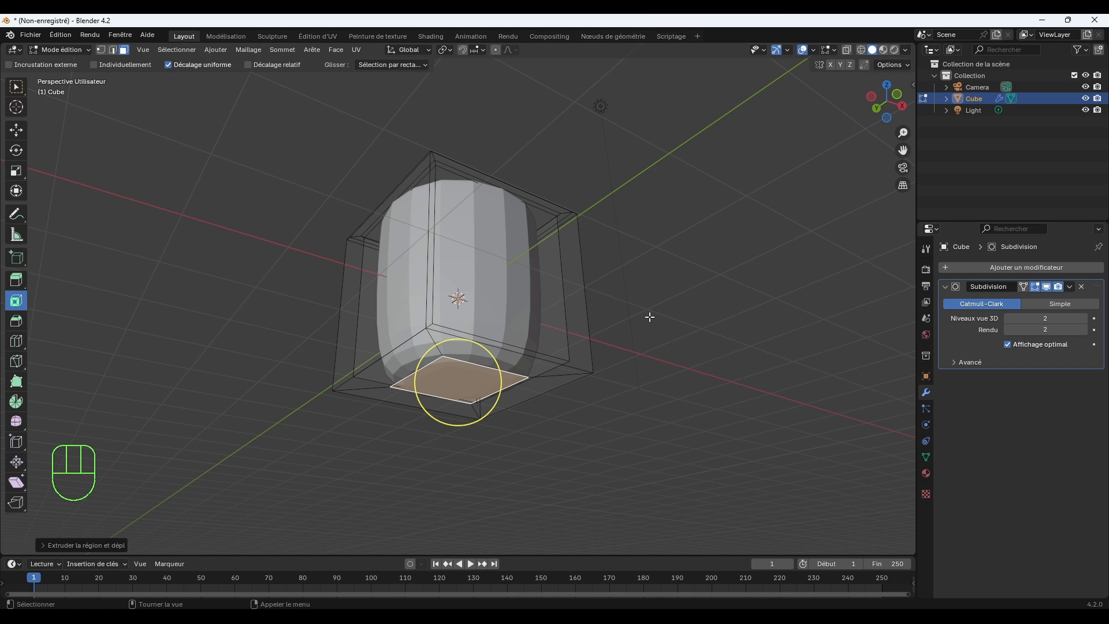
key("e")
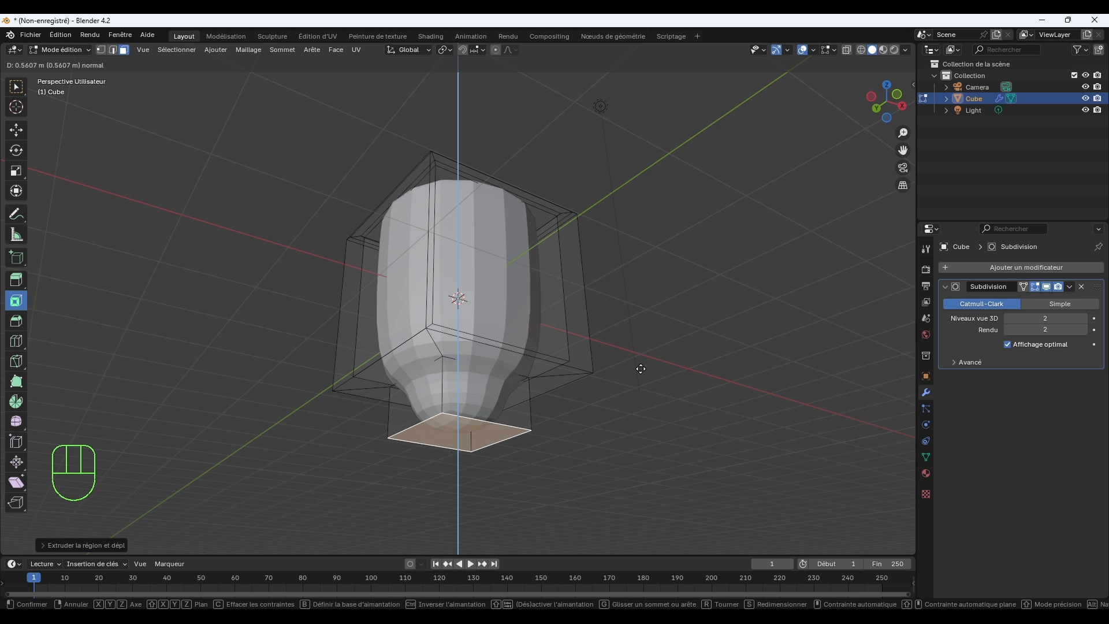
left_click(641, 368)
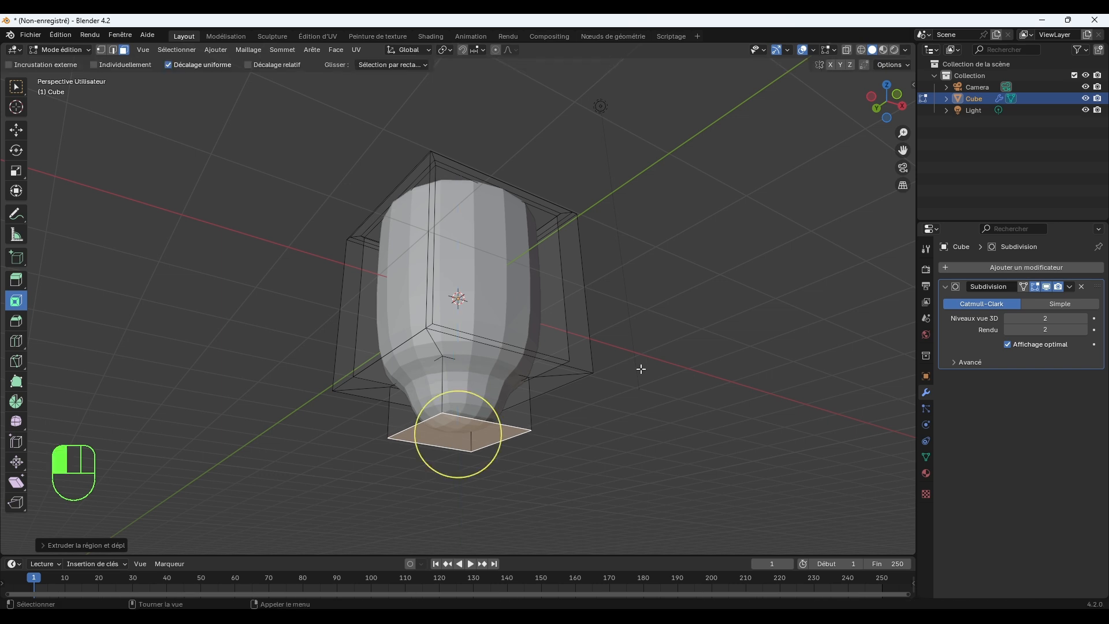
Move the edge loop at the upper end of the bottom extrusion down about 0.44 m along the global Z axis.
left_click(521, 375, "alt")
left_click(522, 375)
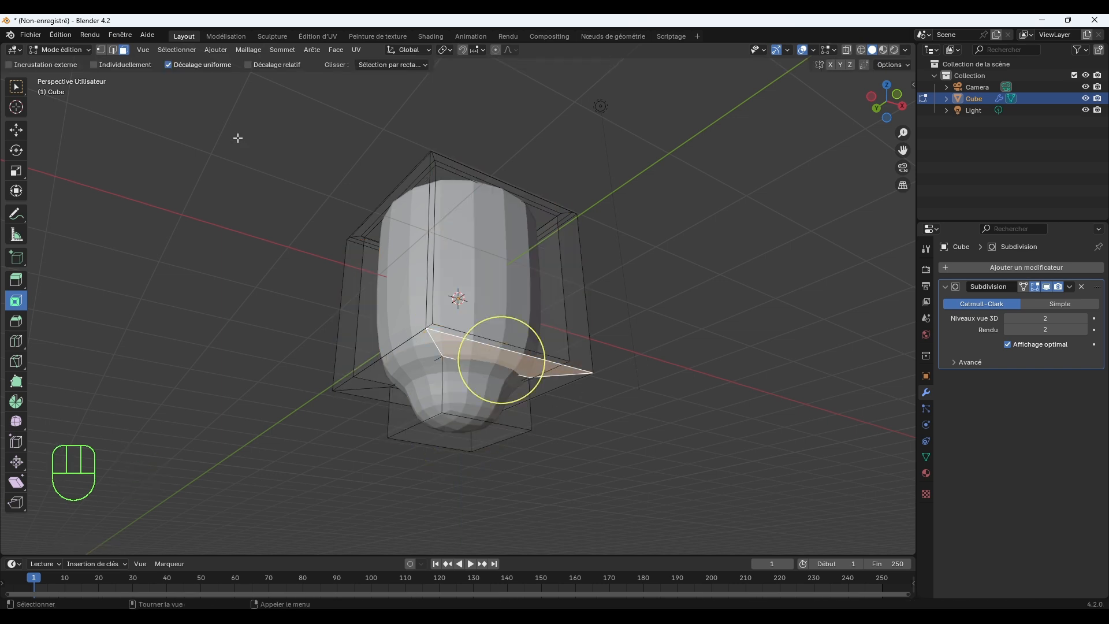
left_click(113, 50)
left_click(523, 375)
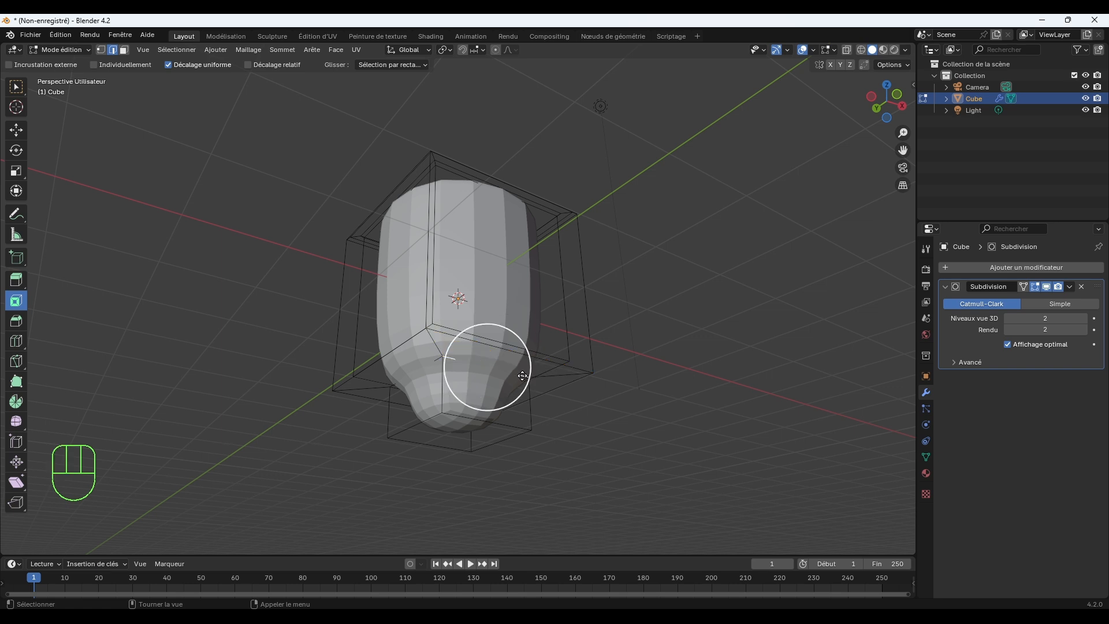
left_click(516, 372, "alt")
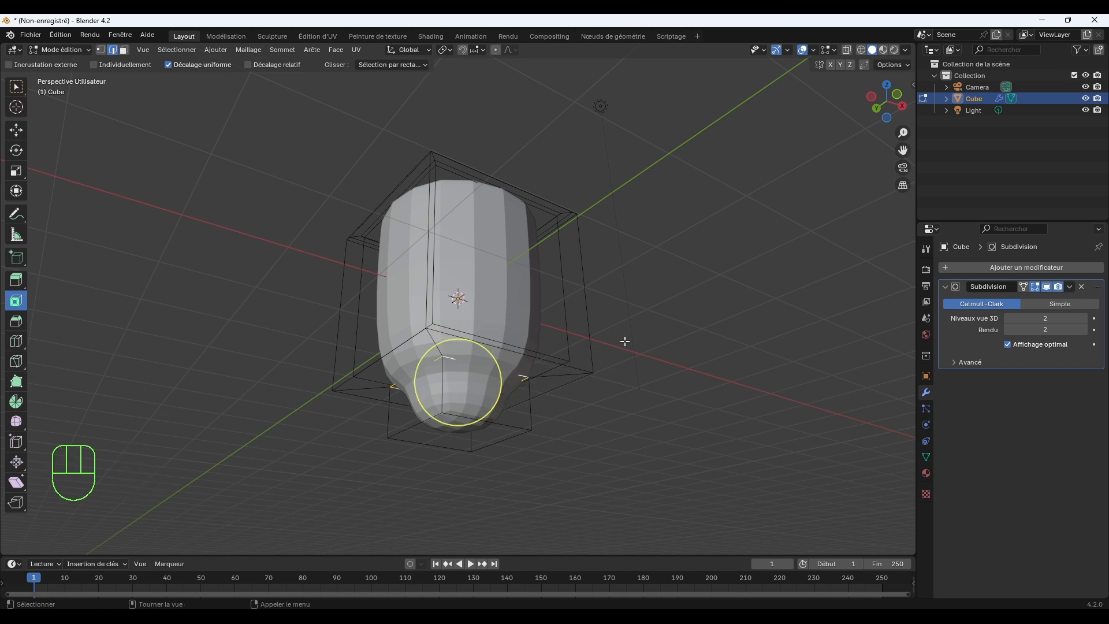
key("g")
key("z")
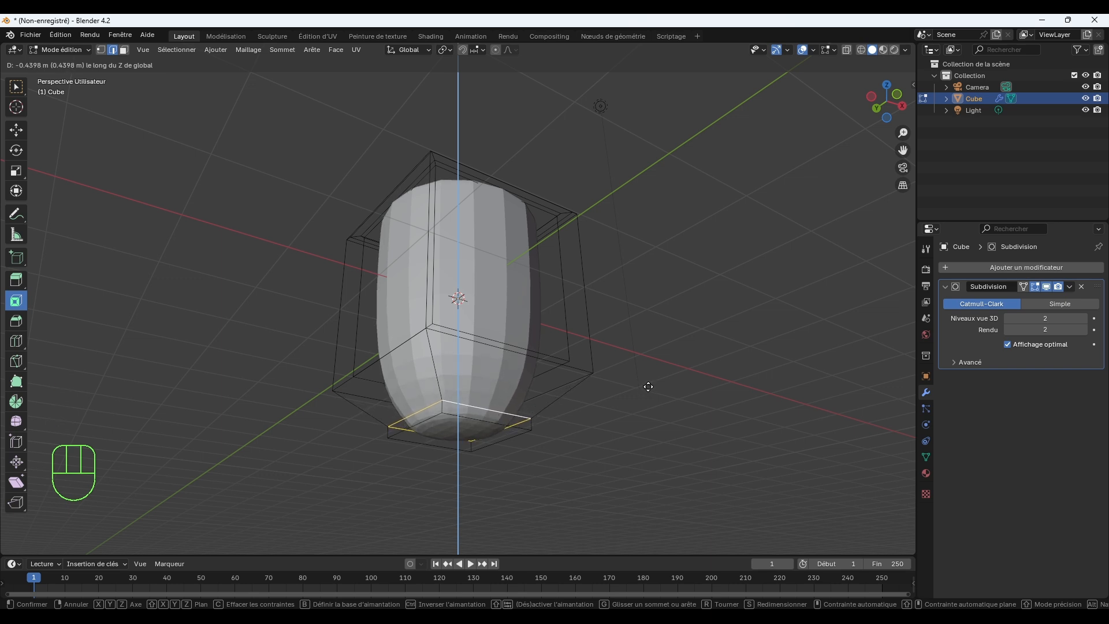
left_click(648, 386)
Scale the bottom face to about 0.6 and extrude it downward to form a stem.
left_click(124, 50)
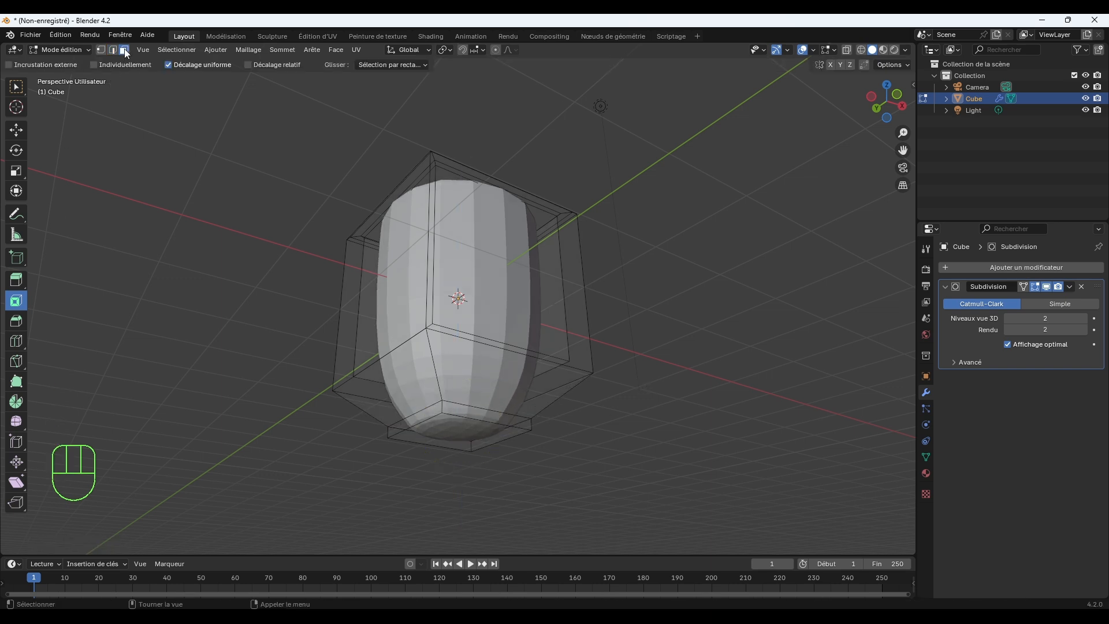
left_click(470, 438)
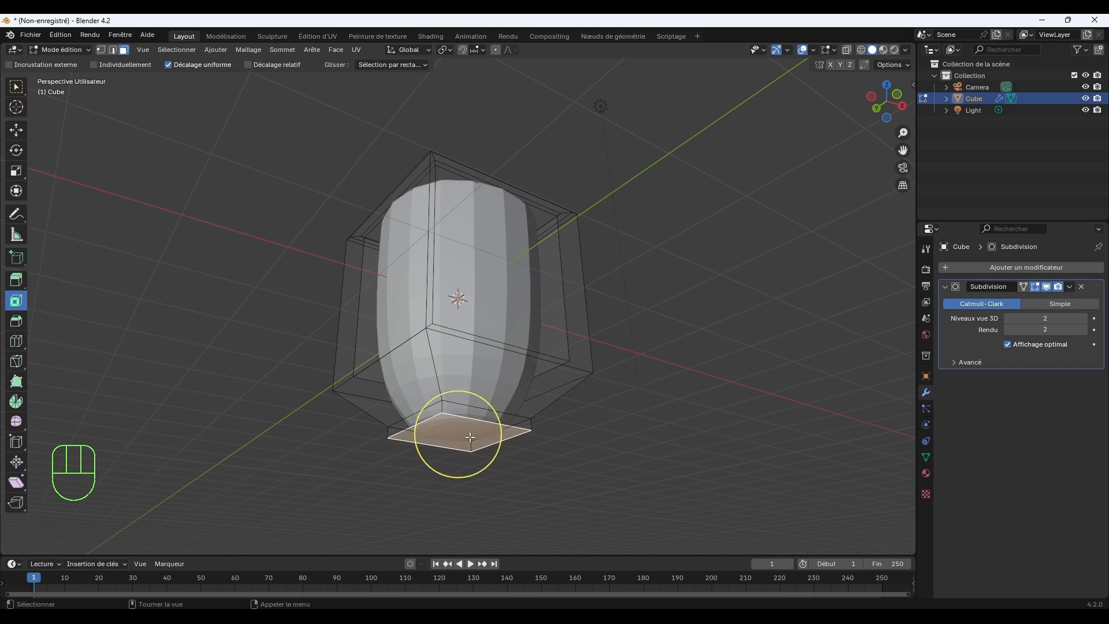
key("s")
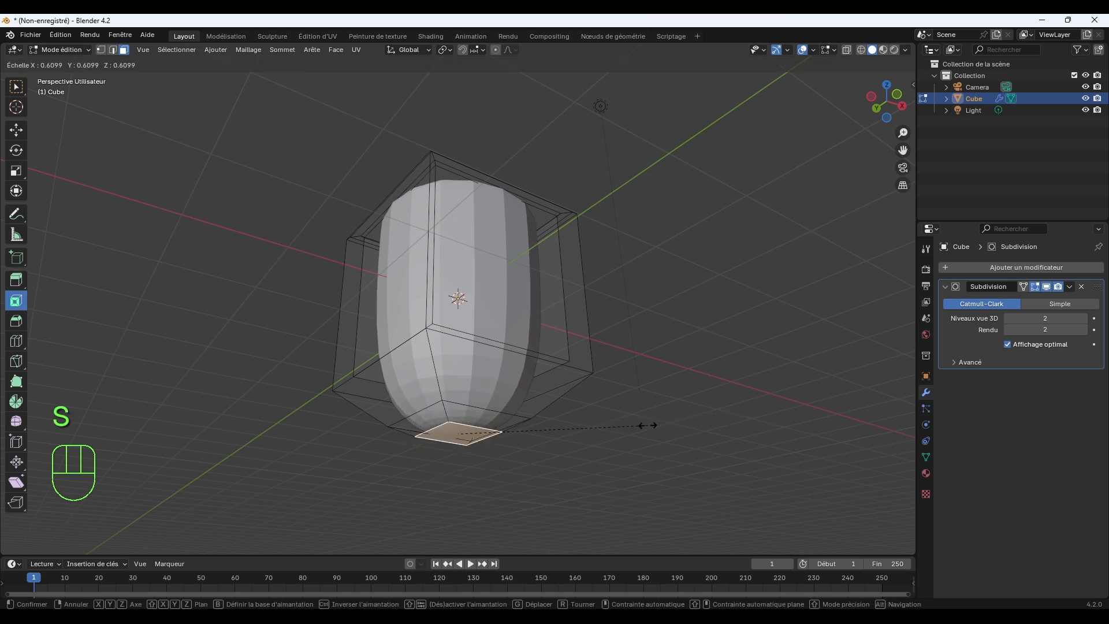
left_click(639, 426)
key("e")
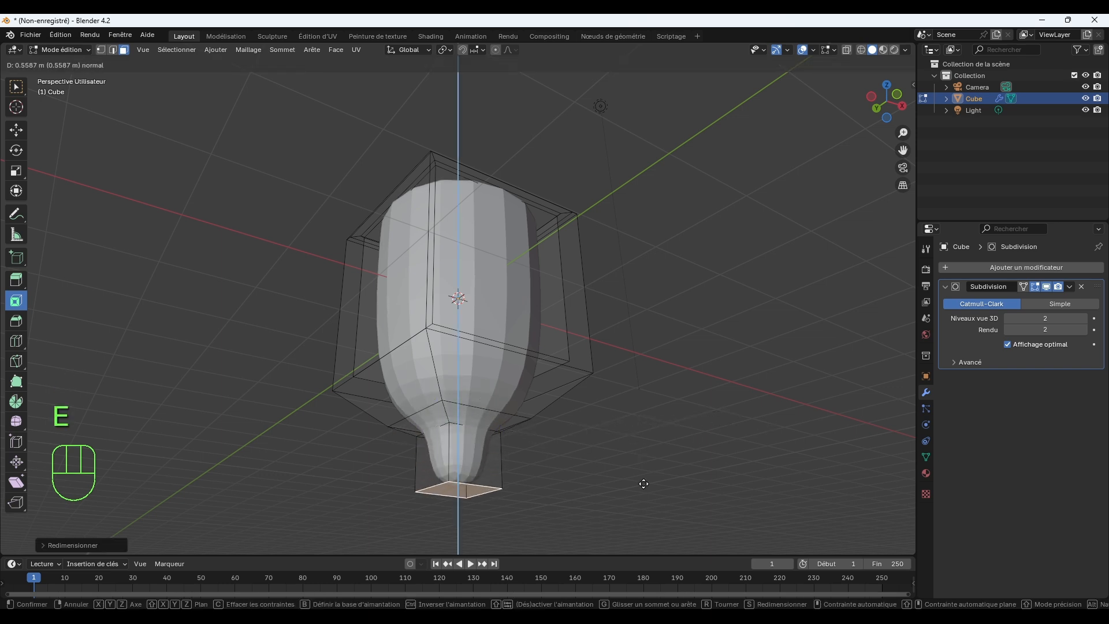
left_click(640, 515)
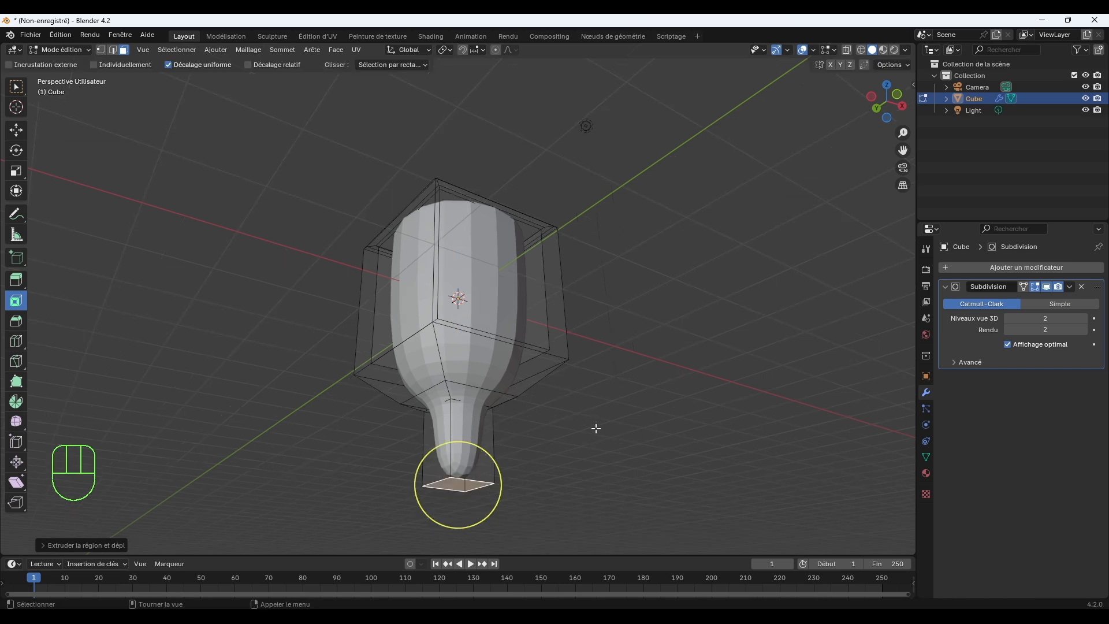
Scale down the edge loop where the stem meets the cup to narrow the neck.
middle_click_drag(593, 426, 584, 391)
scroll(594, 437, "up", 2)
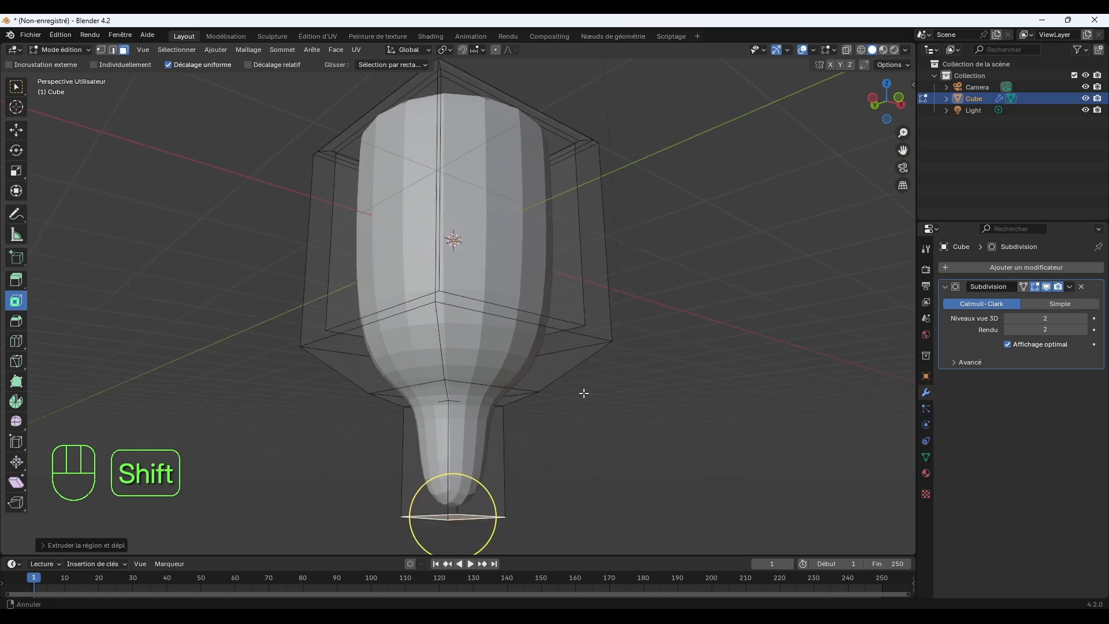
left_click(116, 51)
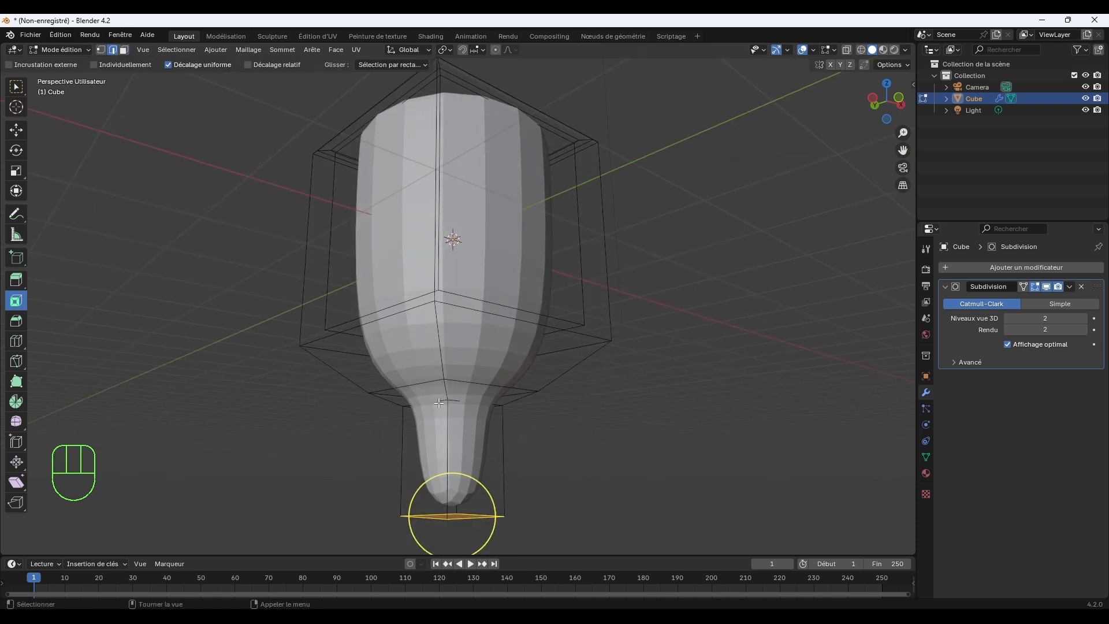
left_click(492, 402, "alt")
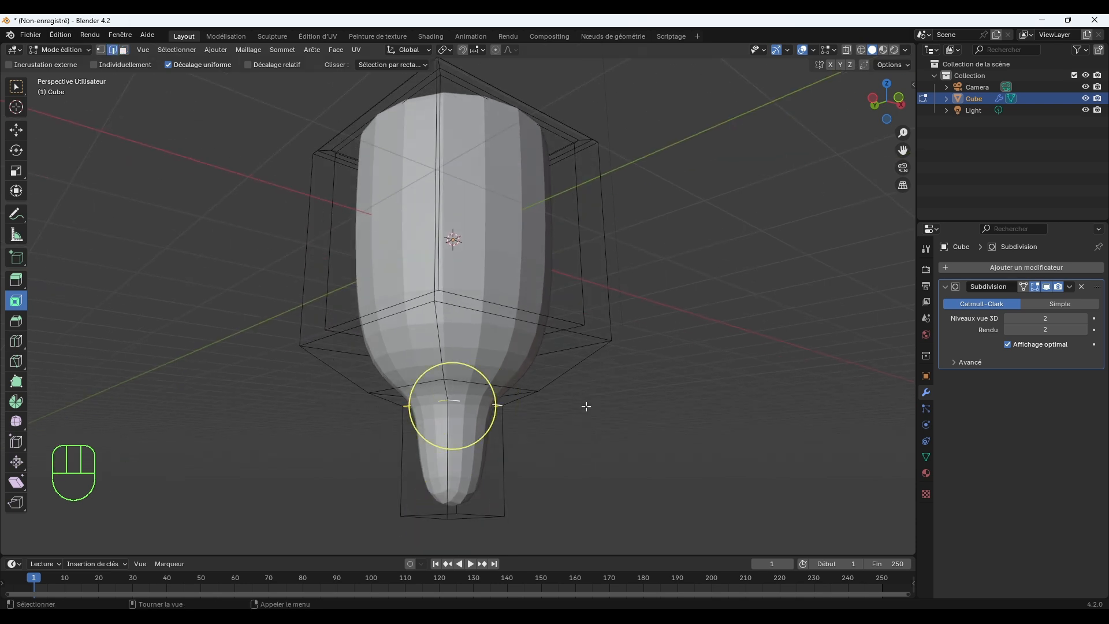
key("s")
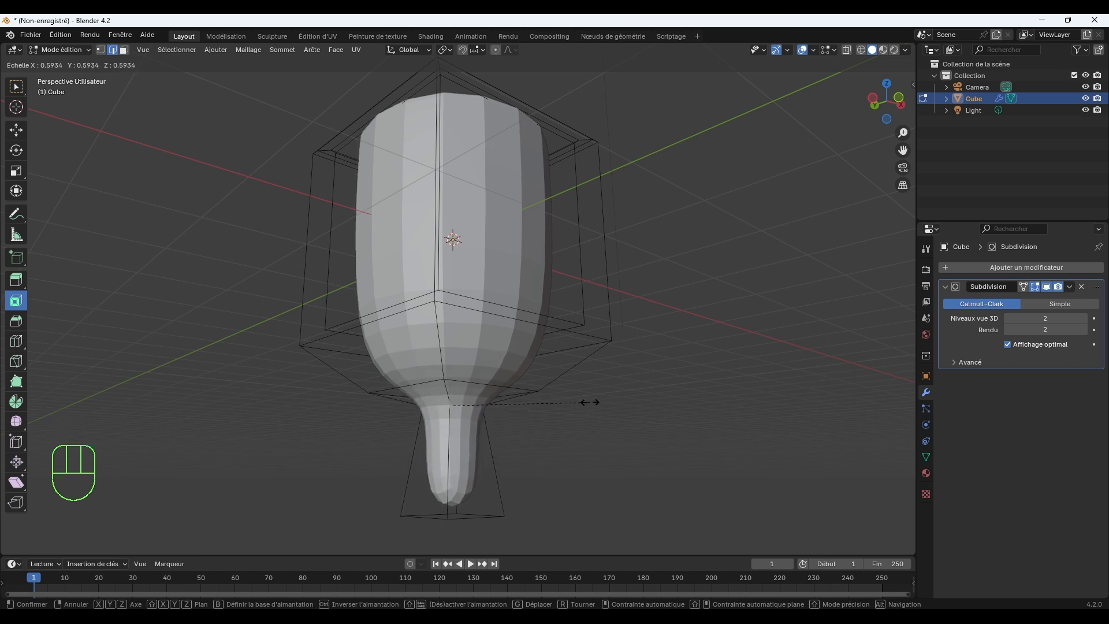
left_click(608, 397)
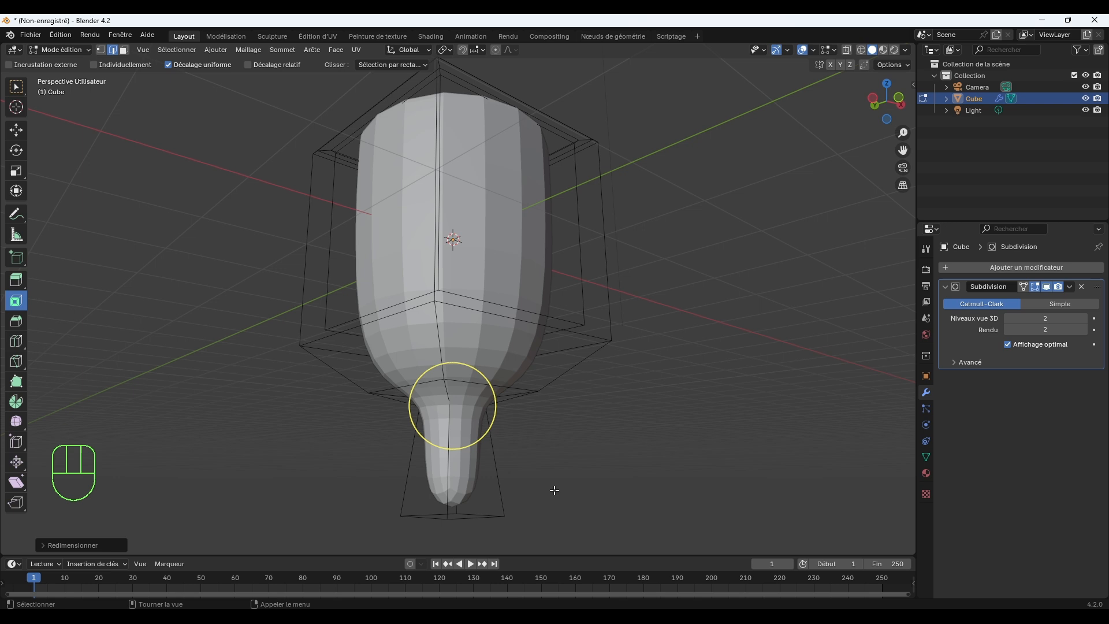
Select the face at the bottom end of the stem and scale it down to about 0.55.
left_click(479, 520)
middle_click_drag(579, 490, 578, 461)
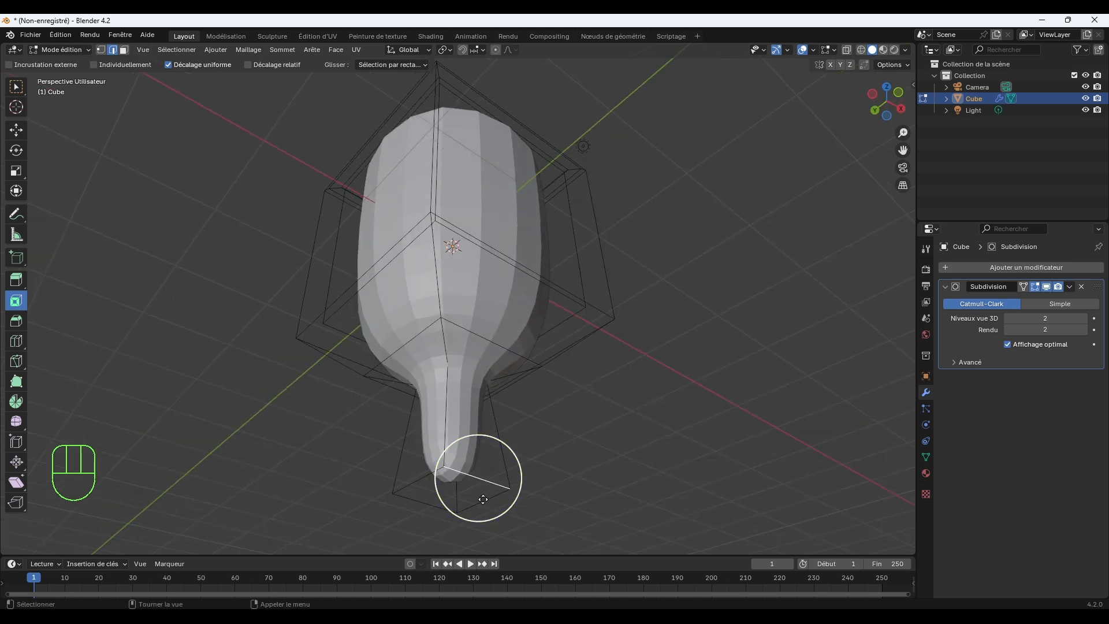
key("alt")
left_click(127, 49)
left_click(447, 495)
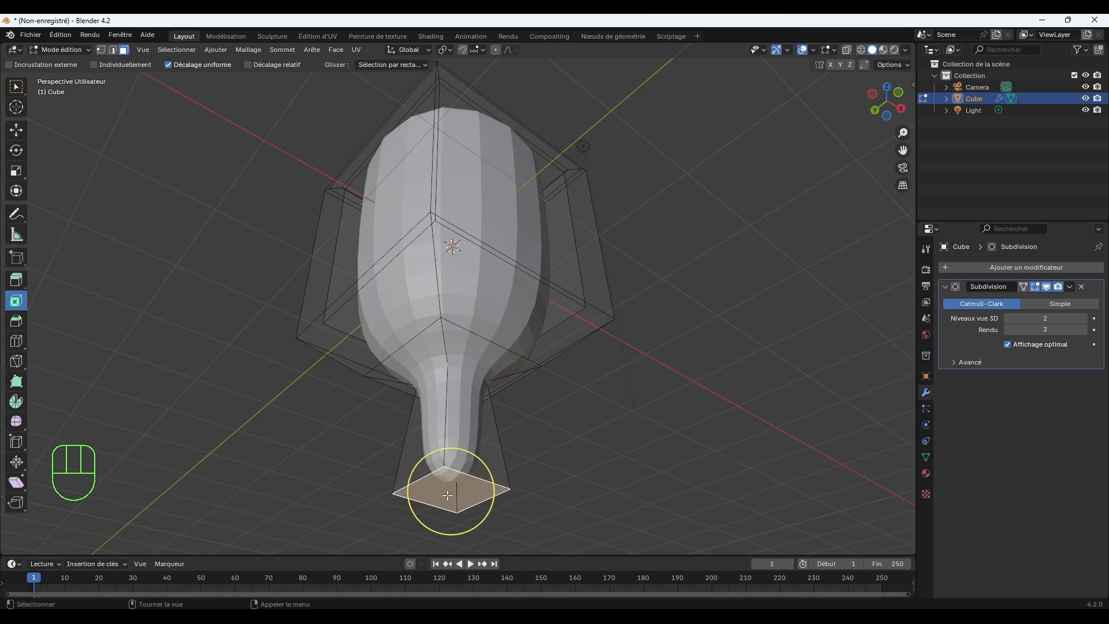
key("s")
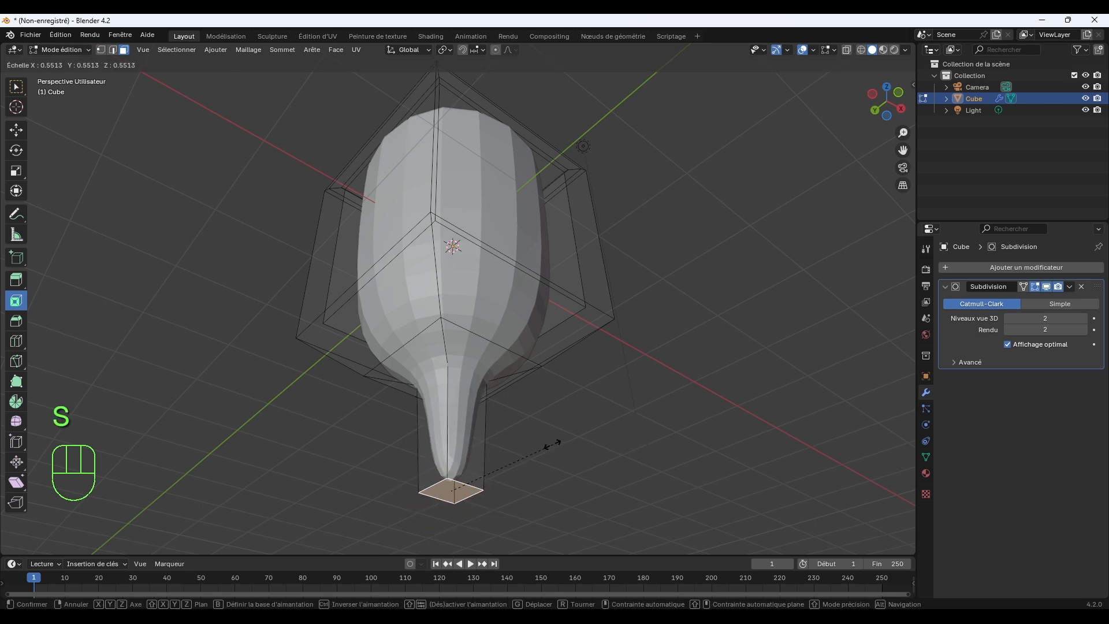
left_click(559, 448)
Extrude the stem's bottom face in place, scale it outward into a wide foot, and lower it about 0.06 m along global Z.
key("e")
key("s")
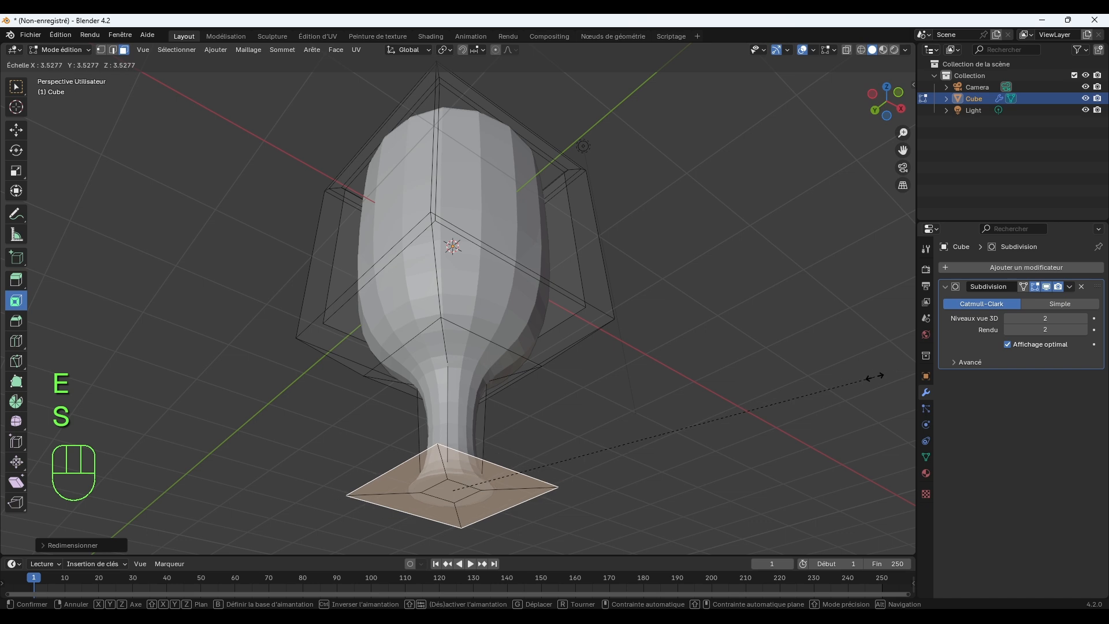
left_click(26, 351)
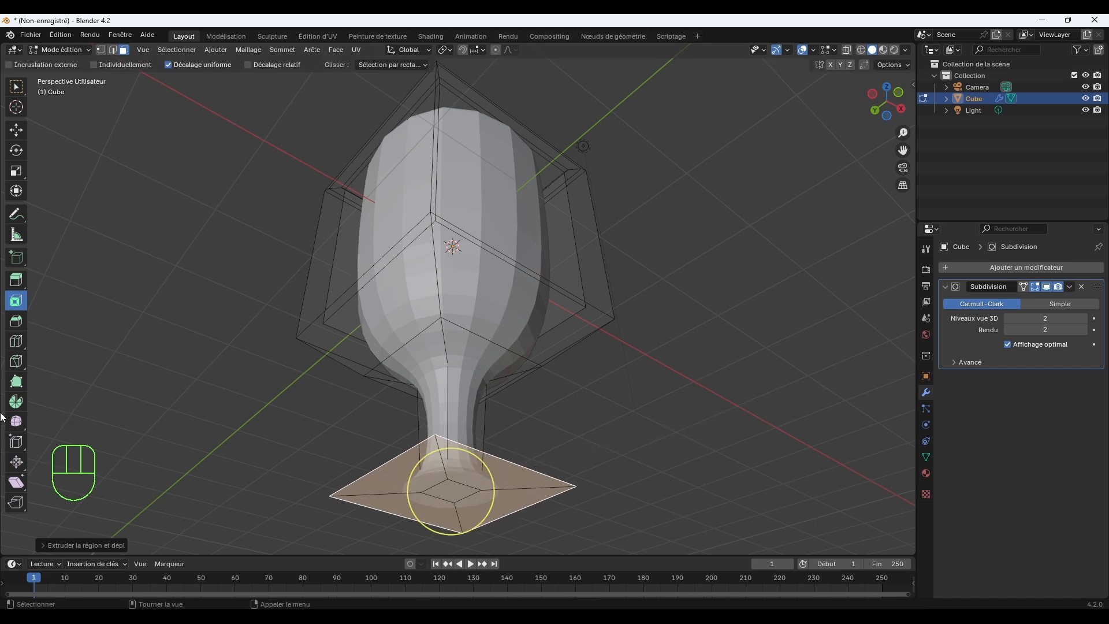
middle_click_drag(722, 344, 663, 333)
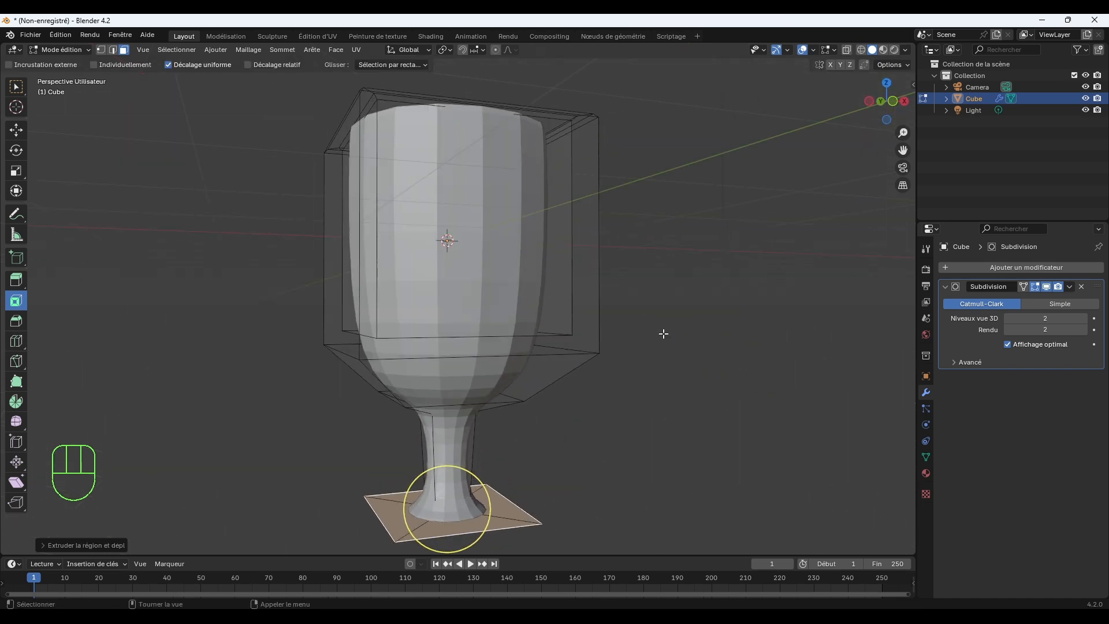
key("g")
key("z")
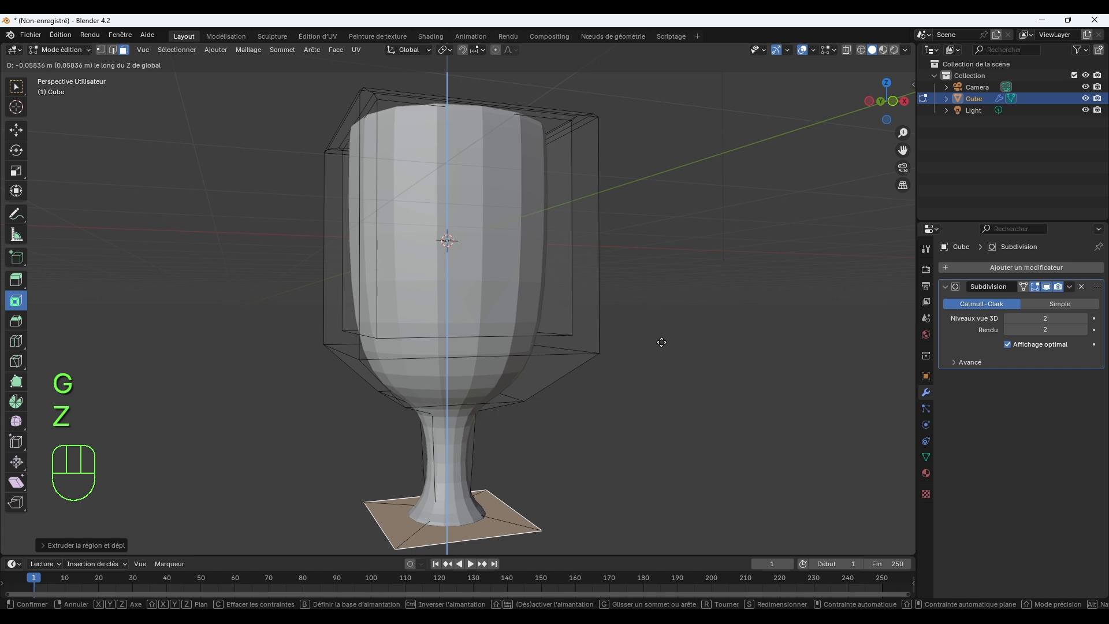
left_click(659, 344)
Extrude the foot's bottom face downward about 0.11 m to give the base thickness.
middle_click_drag(619, 450, 591, 303, "shift")
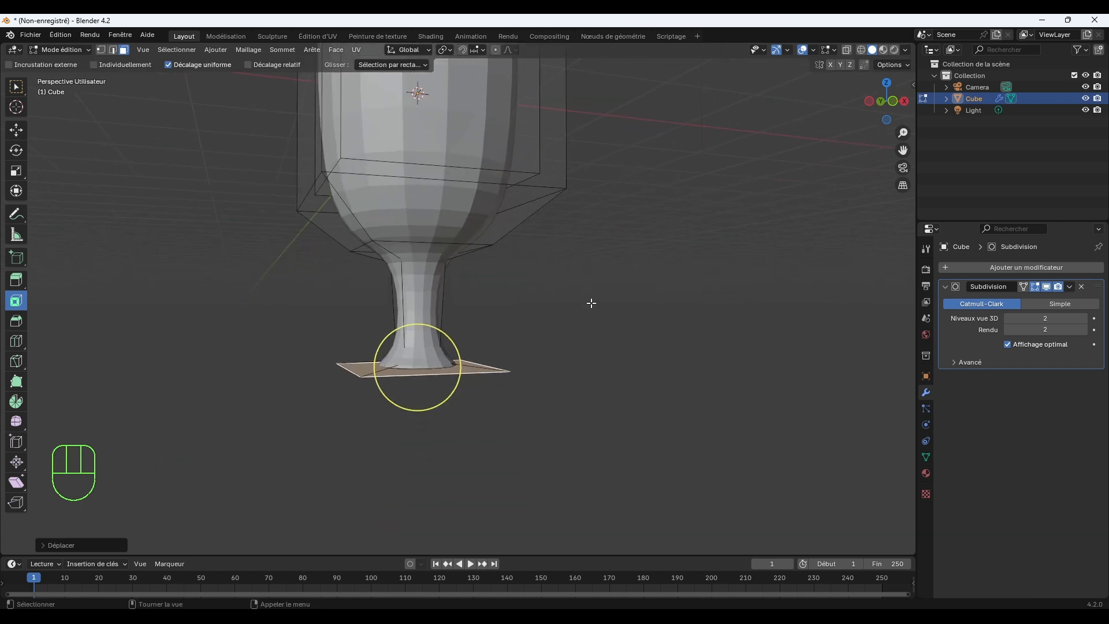
key("e")
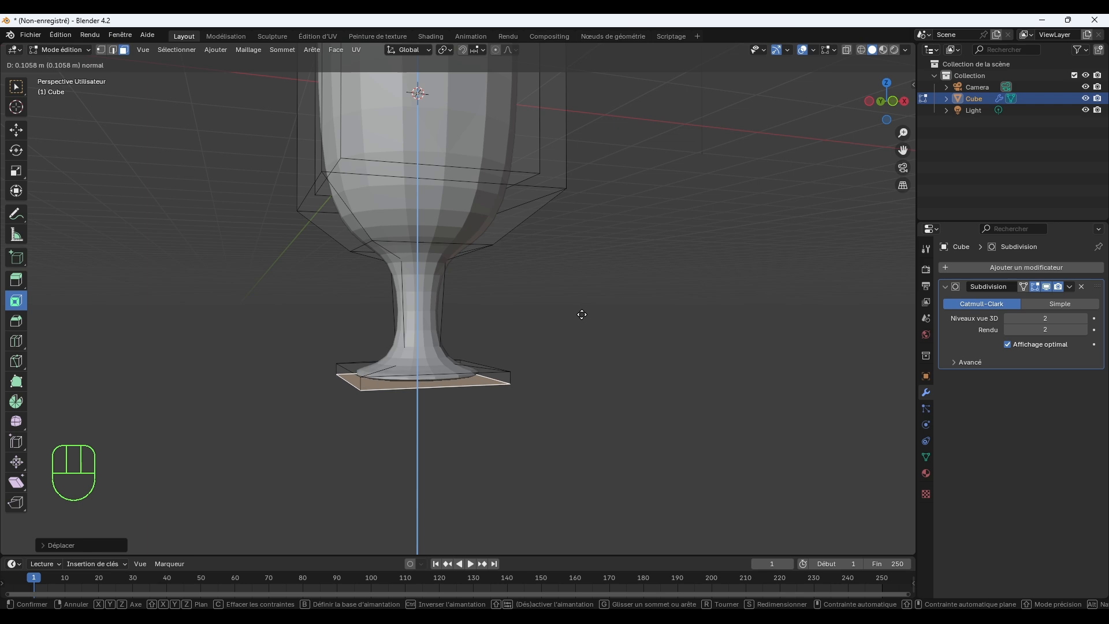
left_click(581, 316)
Extrude the foot's underside in place, scale it to about a quarter, and raise it about 0.05 m along global Z to hollow the base.
scroll(556, 331, "up", 2)
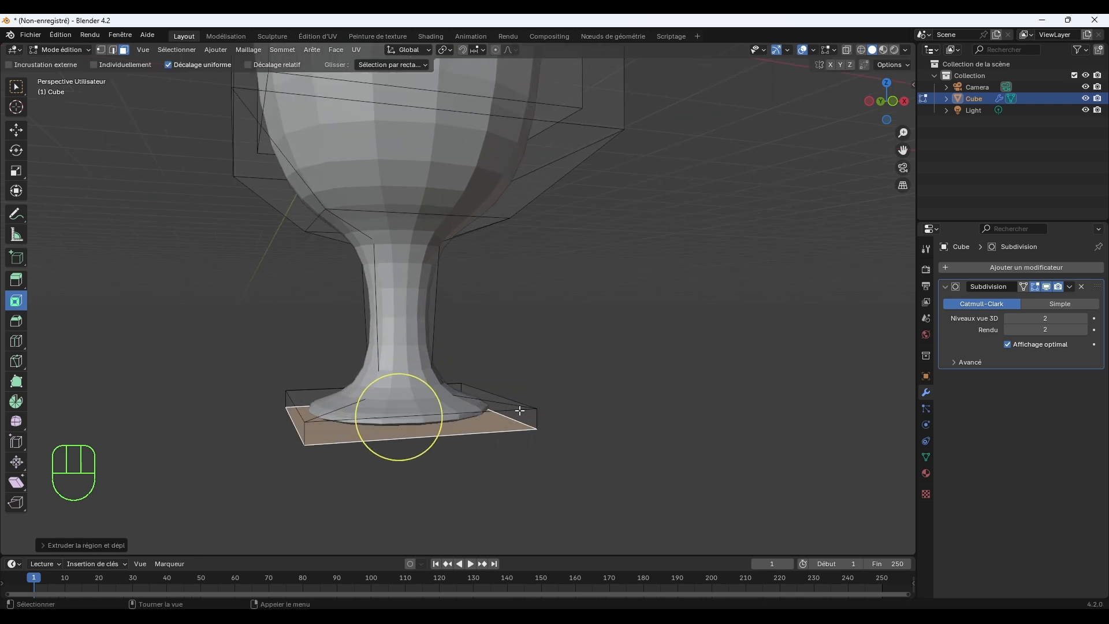
middle_click_drag(530, 384, 604, 379)
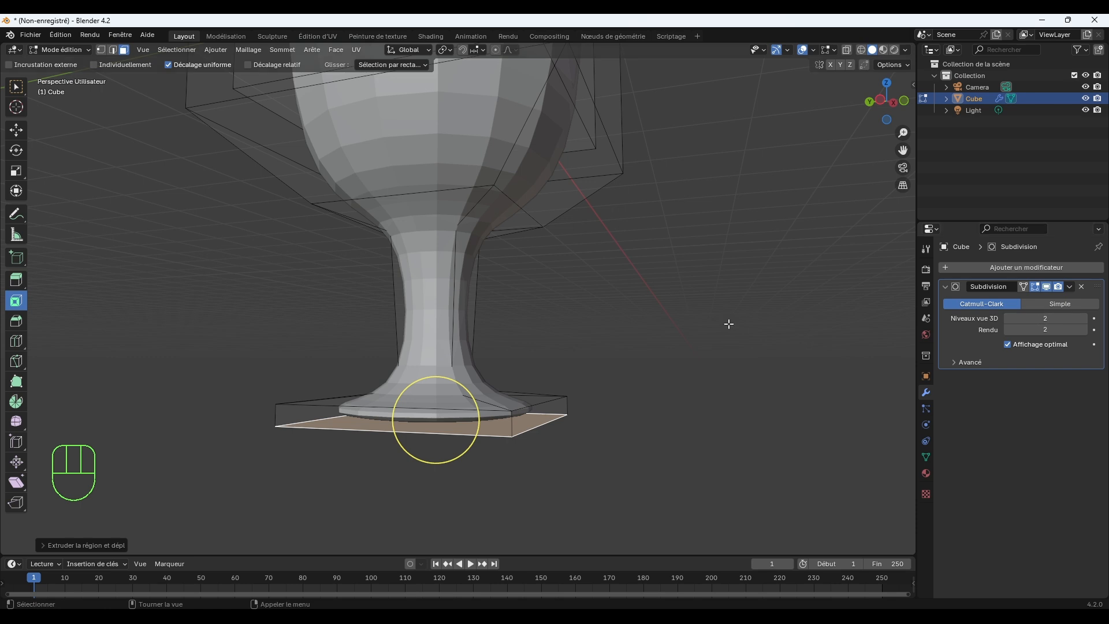
middle_click_drag(729, 324, 616, 342)
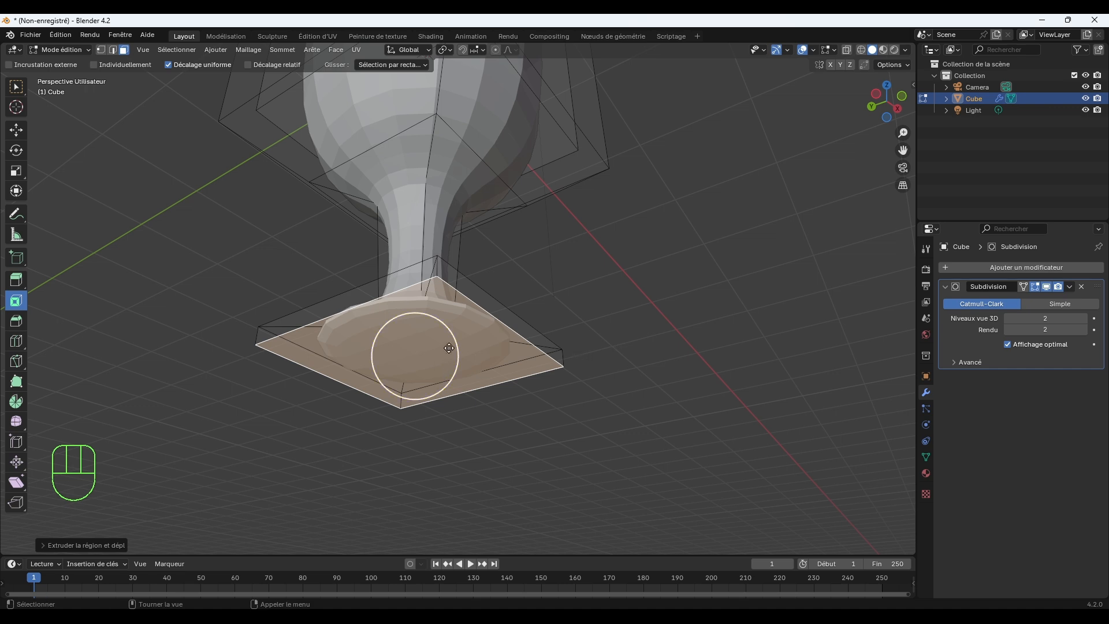
key("e")
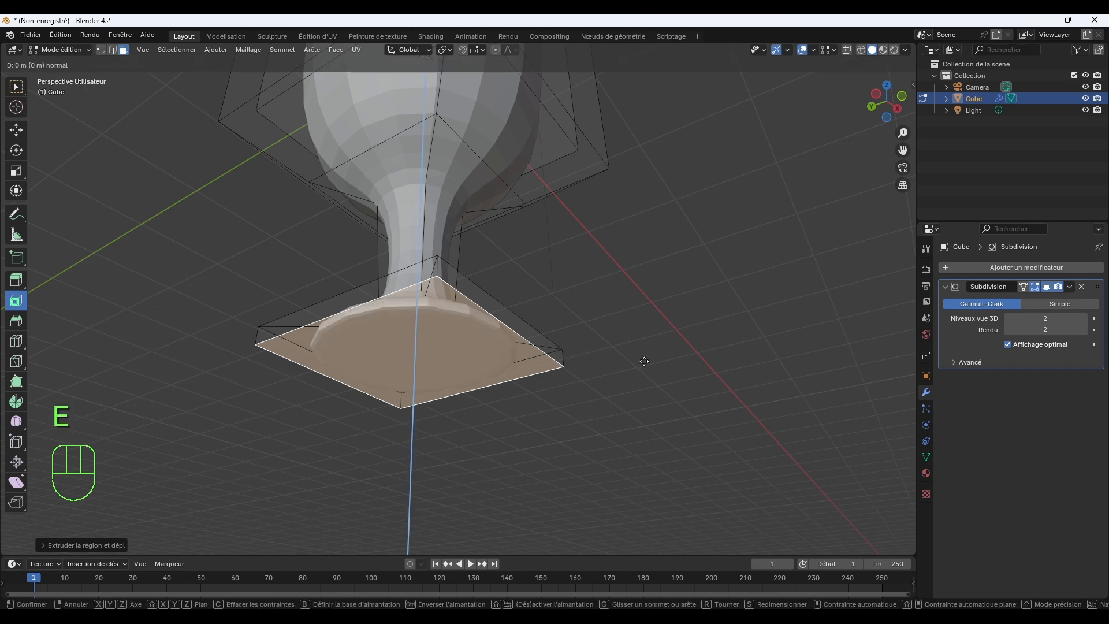
key("s")
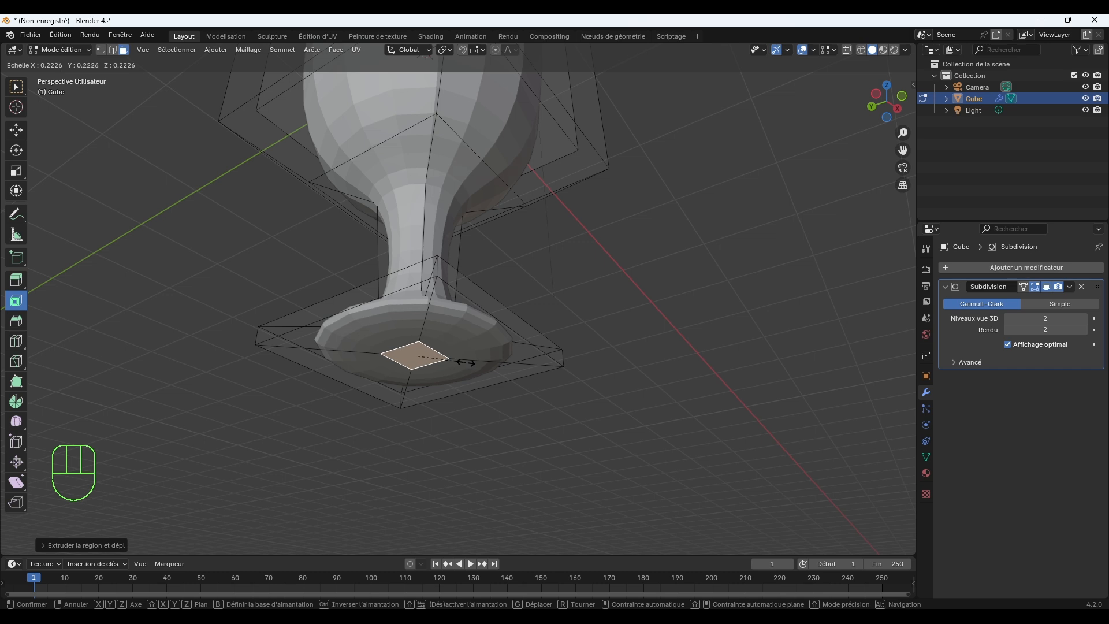
left_click(478, 364)
key("g")
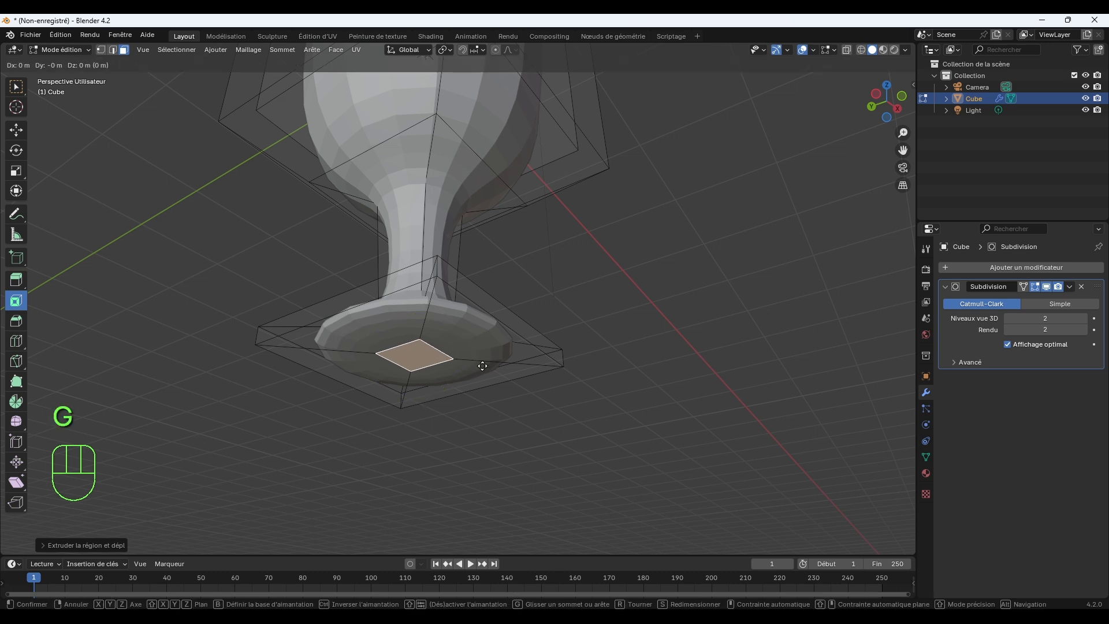
key("z")
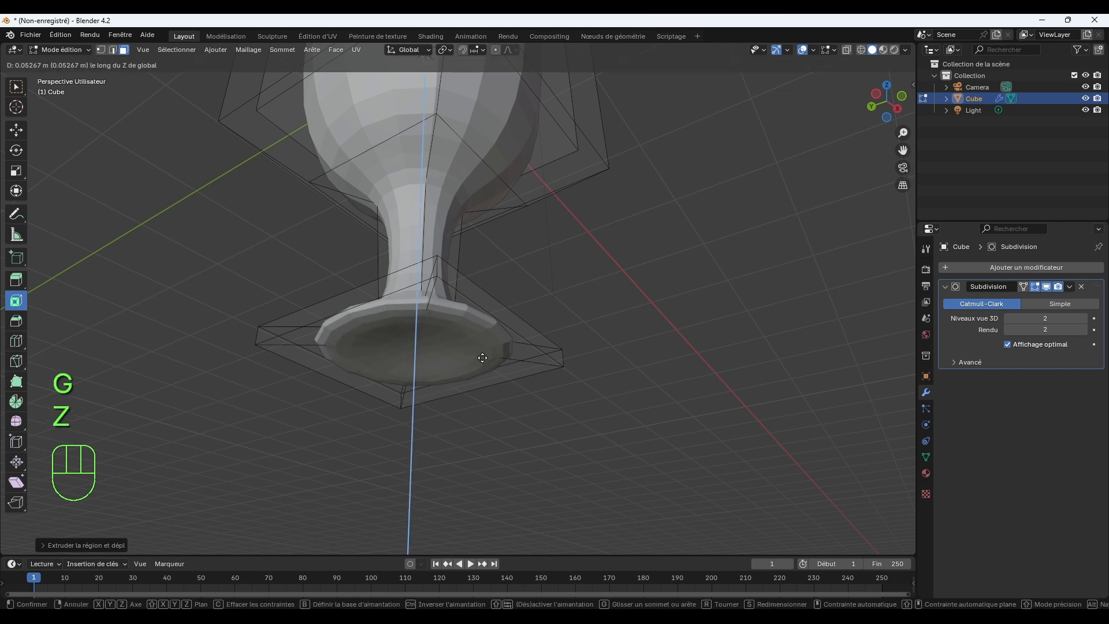
left_click(482, 358)
Try to lengthen the stem by moving the box-selected foot vertices down about 1.03 m along the global Z axis.
middle_click_drag(615, 280, 596, 329)
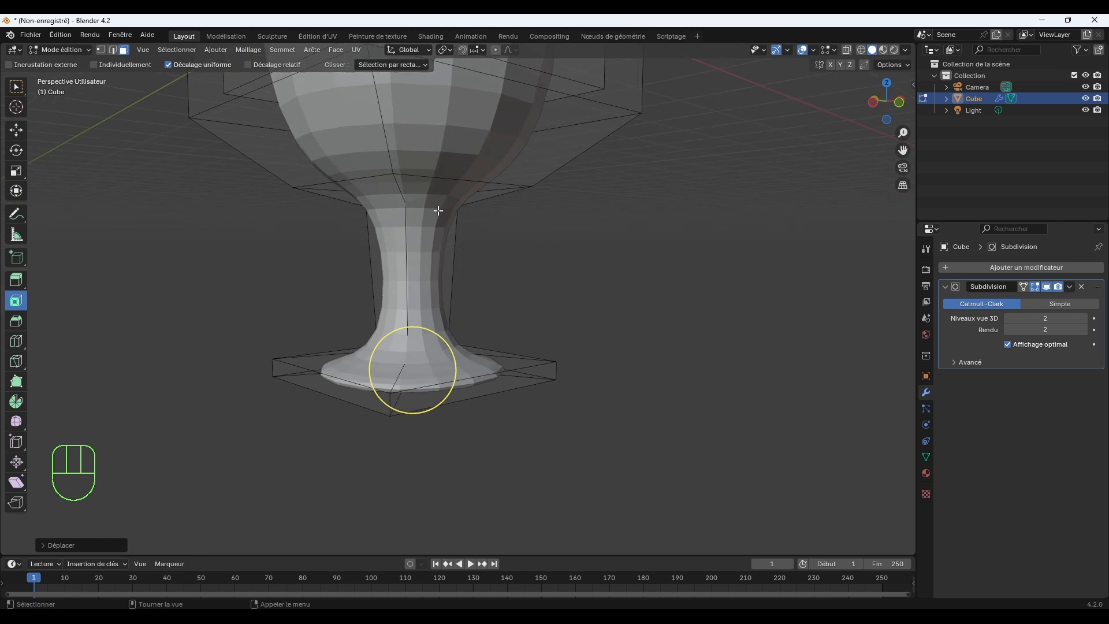
middle_click_drag(438, 211, 537, 279)
middle_click_drag(541, 310, 579, 275)
scroll(584, 304, "up", 4)
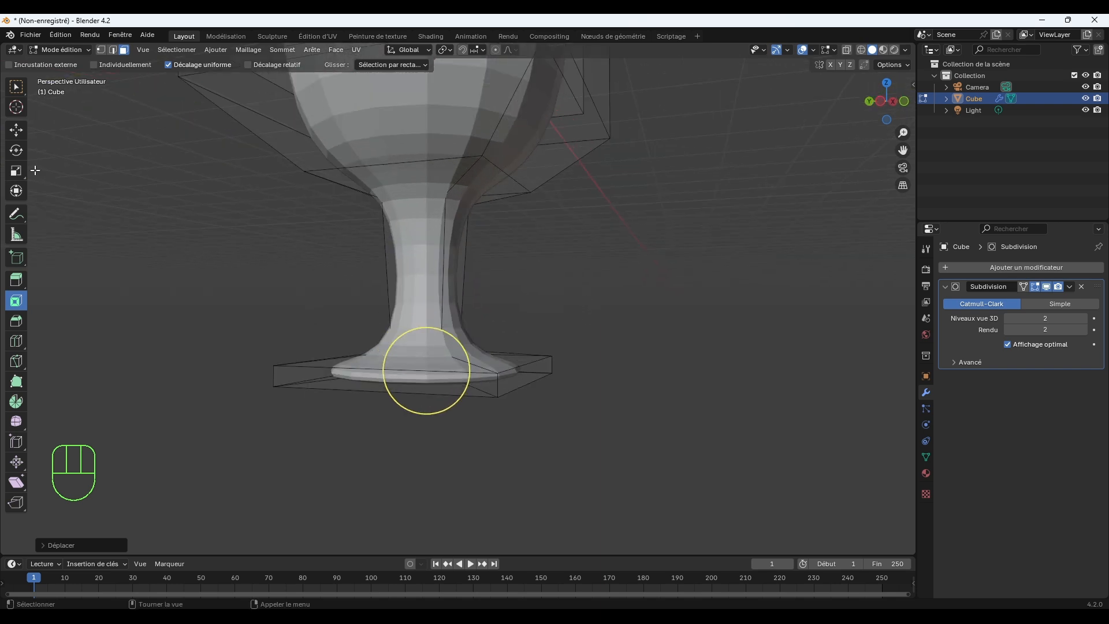
key("1")
left_click_drag(262, 327, 734, 466)
scroll(673, 419, "down", 4)
key("g")
key("z")
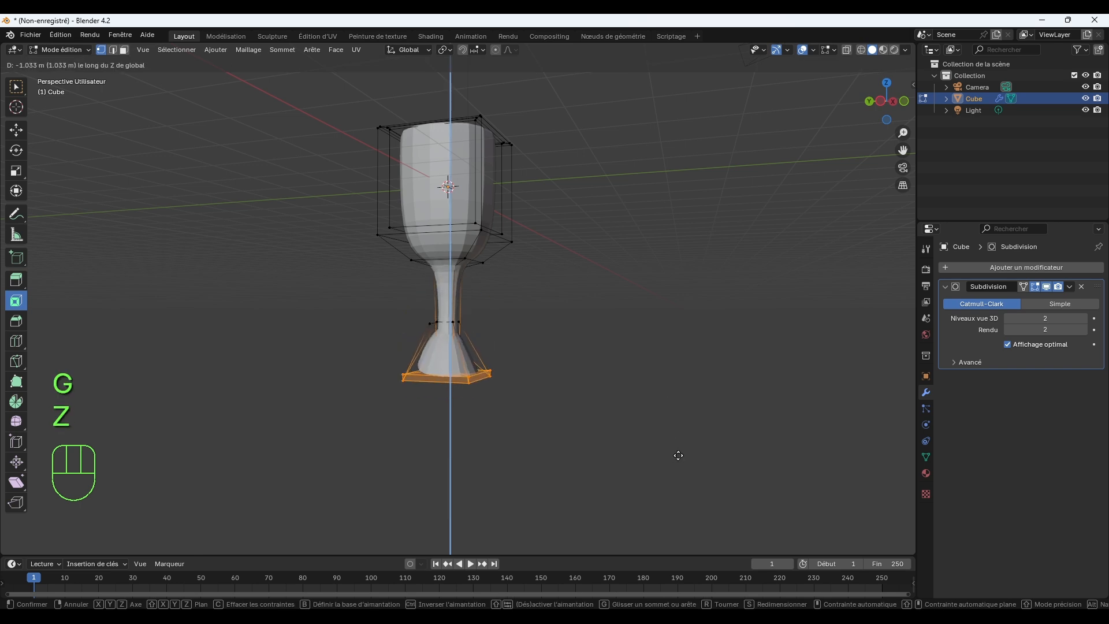
left_click(678, 456)
scroll(572, 446, "up", 3)
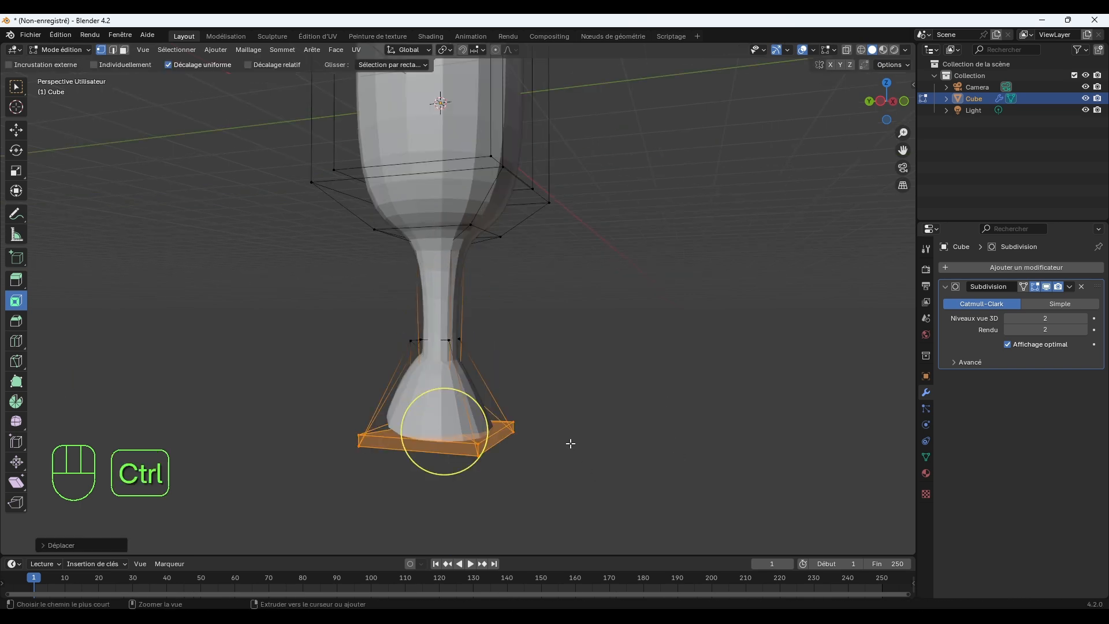
key("ctrl+z")
Enable X-ray, box-select all the foot's vertices, and move them down about 0.76 m along global Z to lengthen the stem.
middle_click_drag(496, 405, 582, 388)
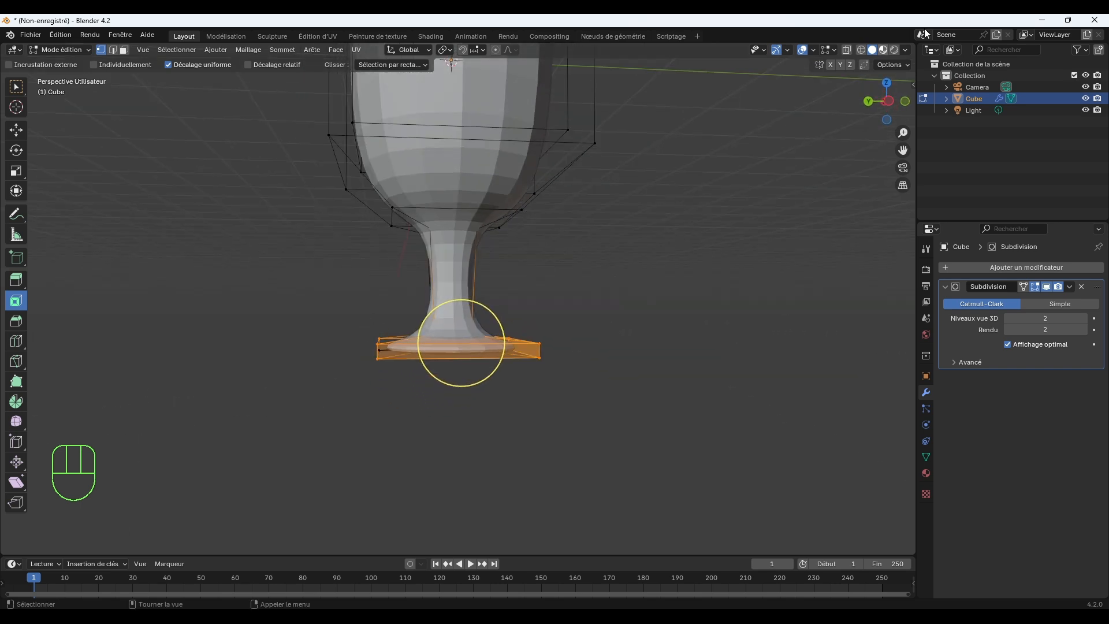
left_click(845, 49)
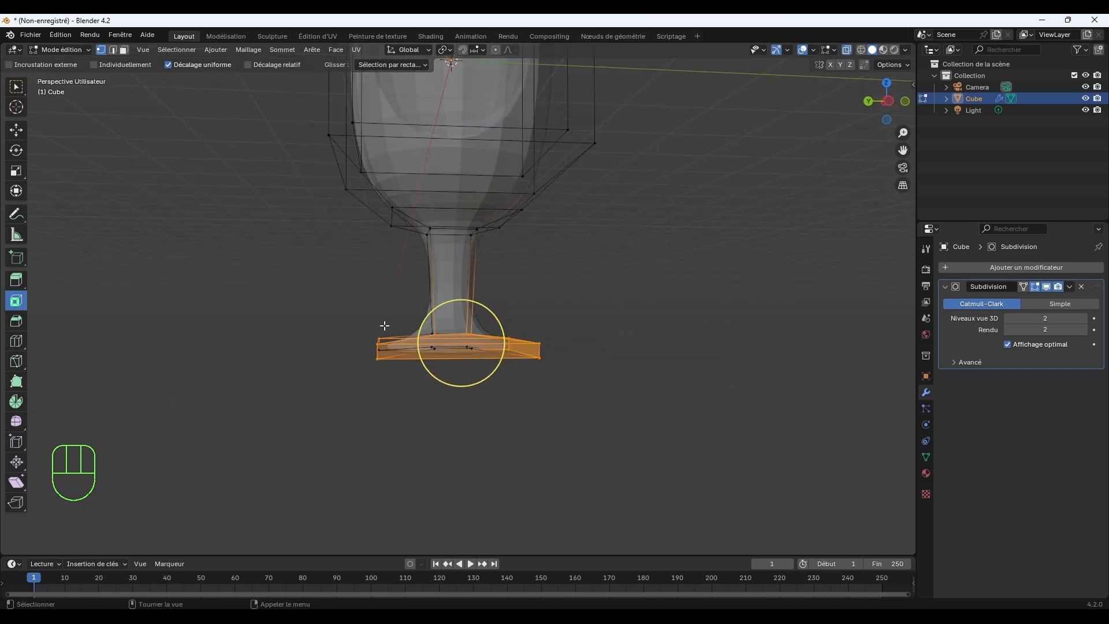
left_click_drag(354, 309, 629, 407)
key("g")
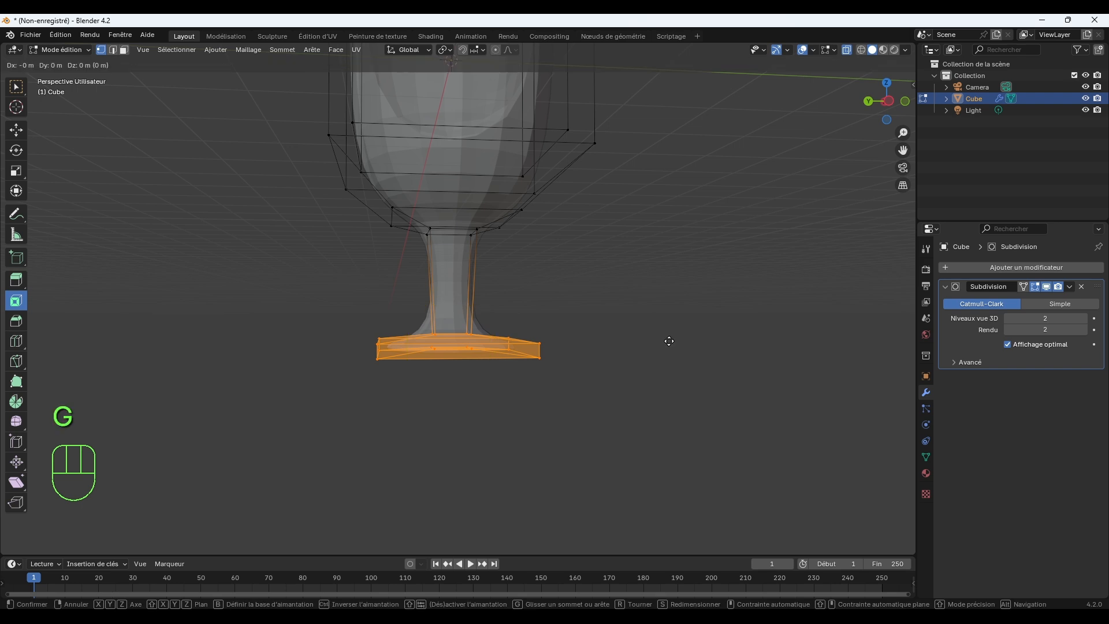
key("z")
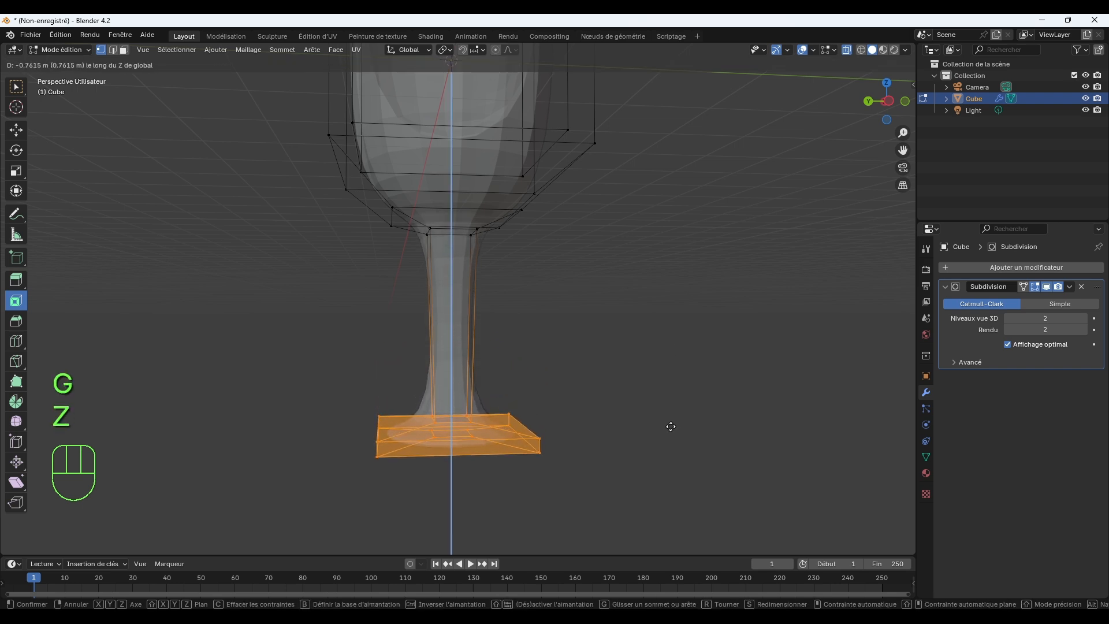
left_click(671, 425)
Select the ring of side faces around the outer edge of the foot in face mode.
mouse_move(654, 436)
middle_mouse_down()
mouse_move(633, 465)
mouse_move(641, 432)
middle_mouse_up()
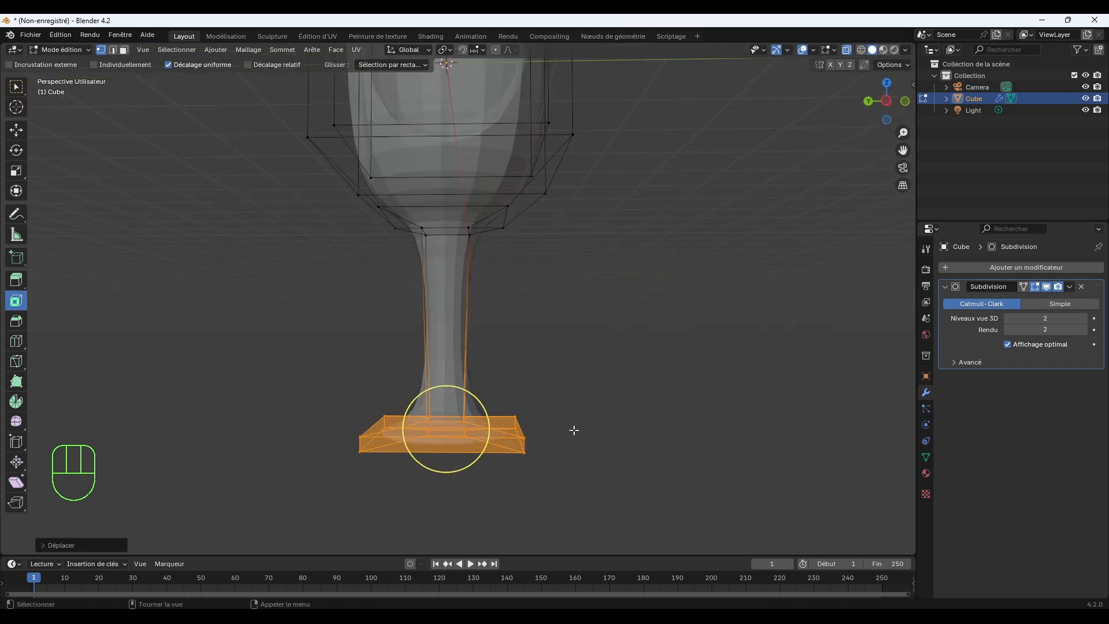
left_click(124, 51)
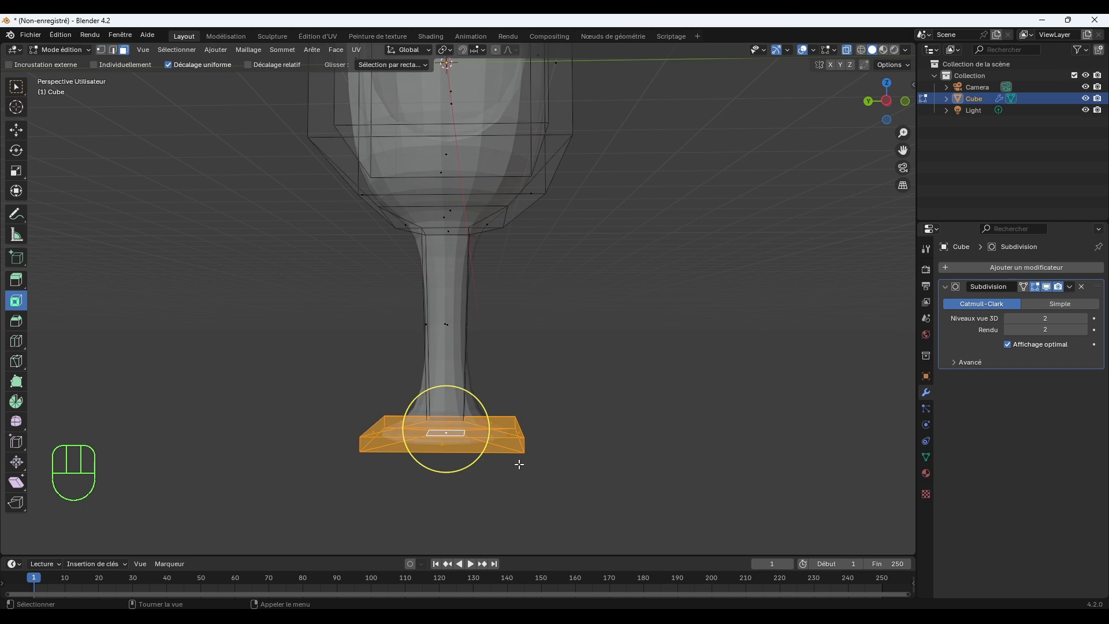
left_click(520, 449)
left_click(521, 445, "alt")
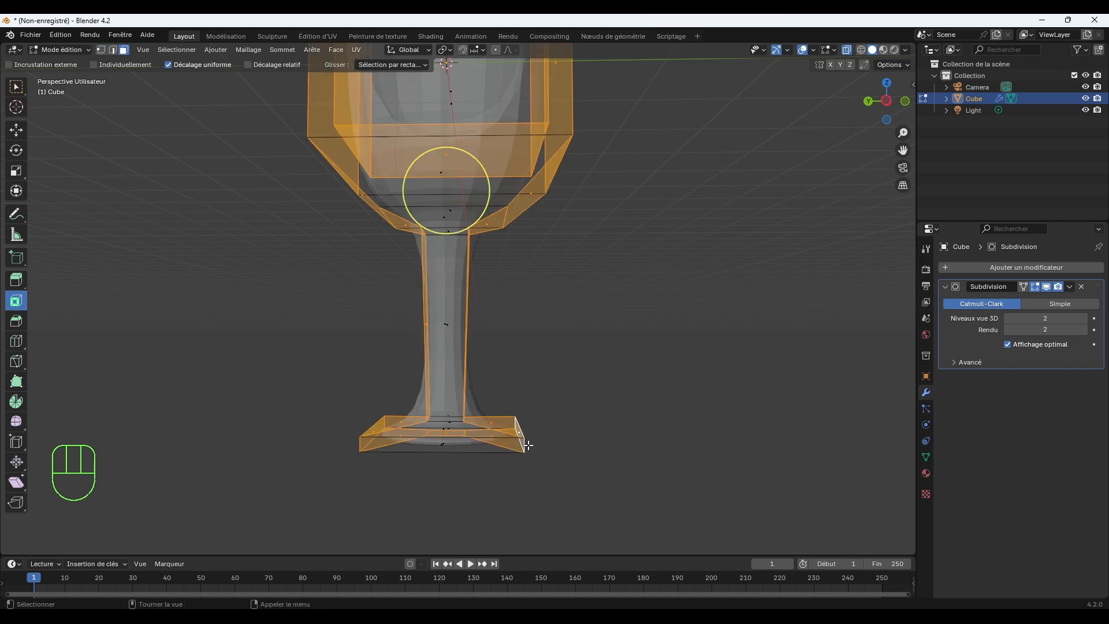
left_click(520, 437)
left_click(446, 432, "alt")
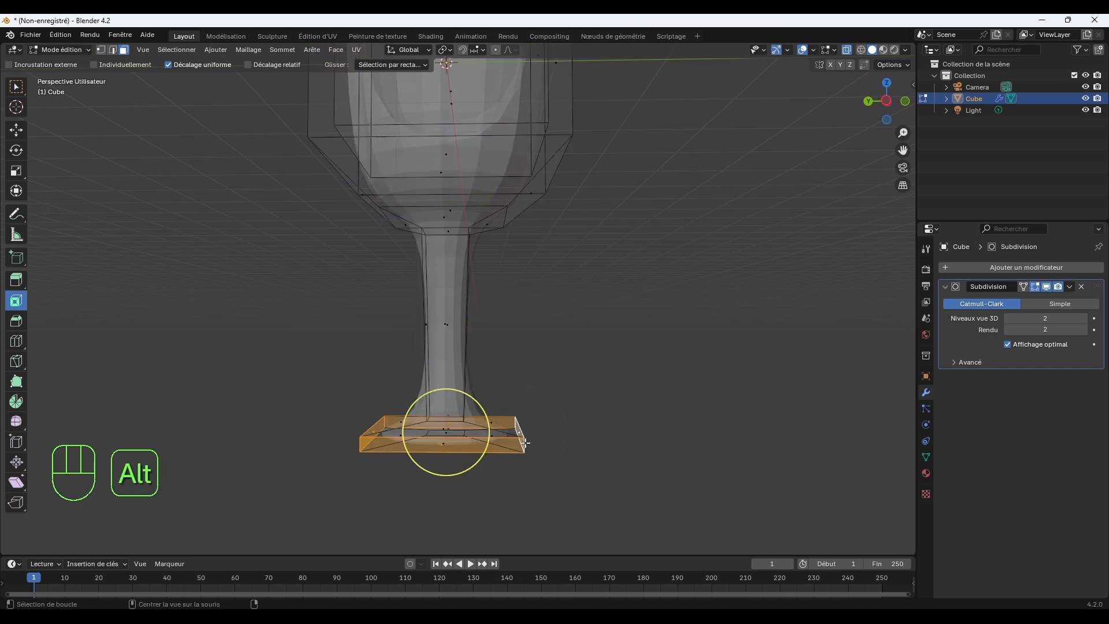
Try to extrude the ring of faces around the foot by about 0.09 m.
key("e")
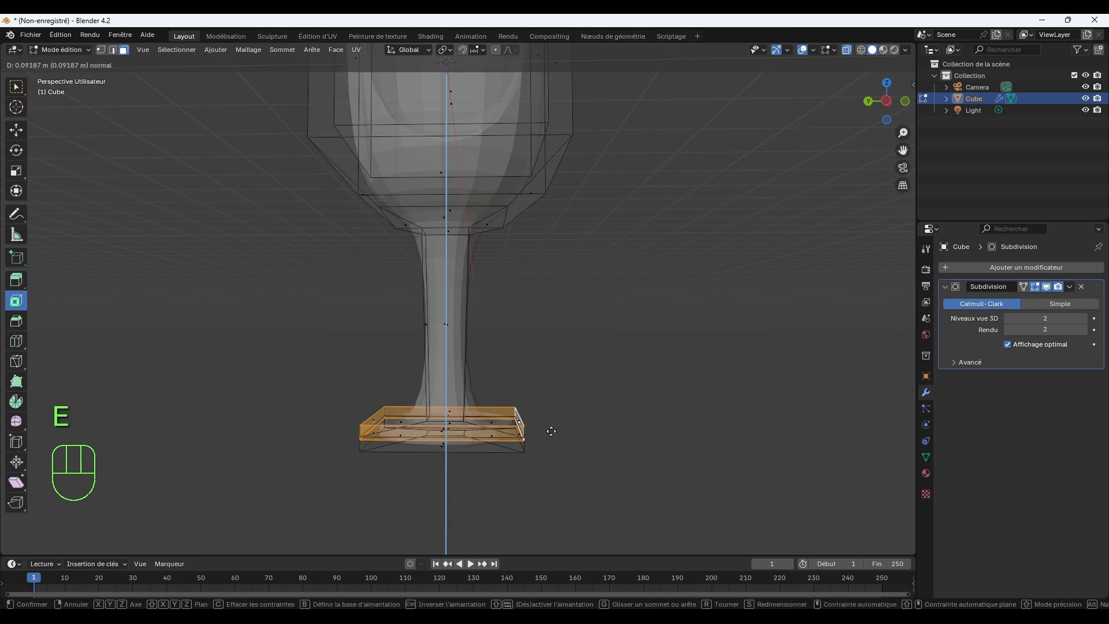
left_click(552, 432)
key("ctrl+z")
Scale up the ring of side faces uniformly to widen the foot, then clear the selection.
key("s")
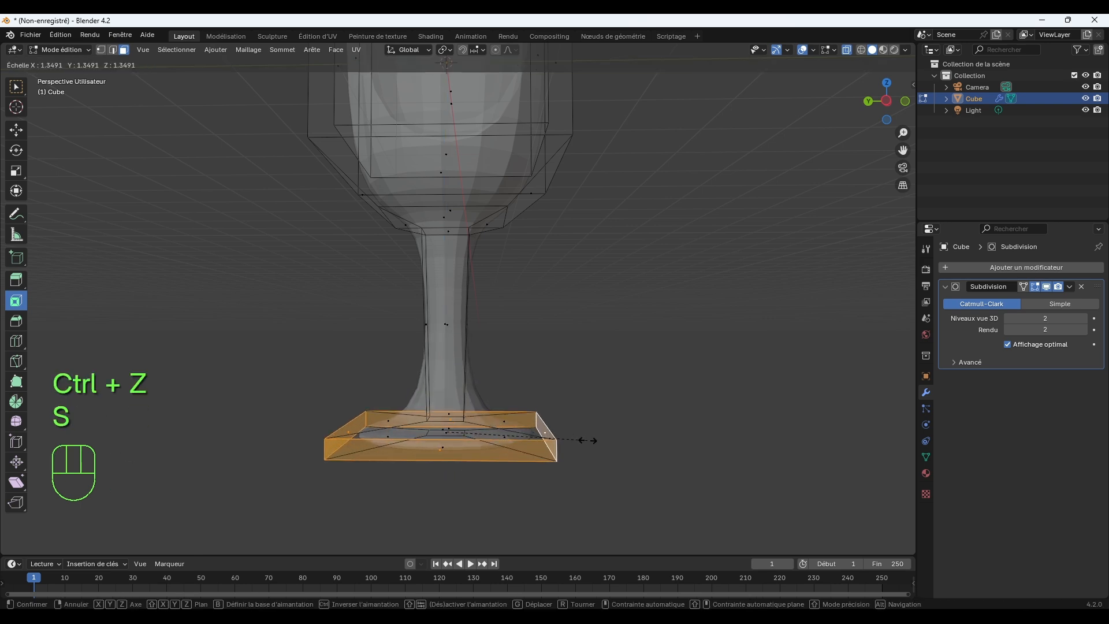
left_click(597, 446)
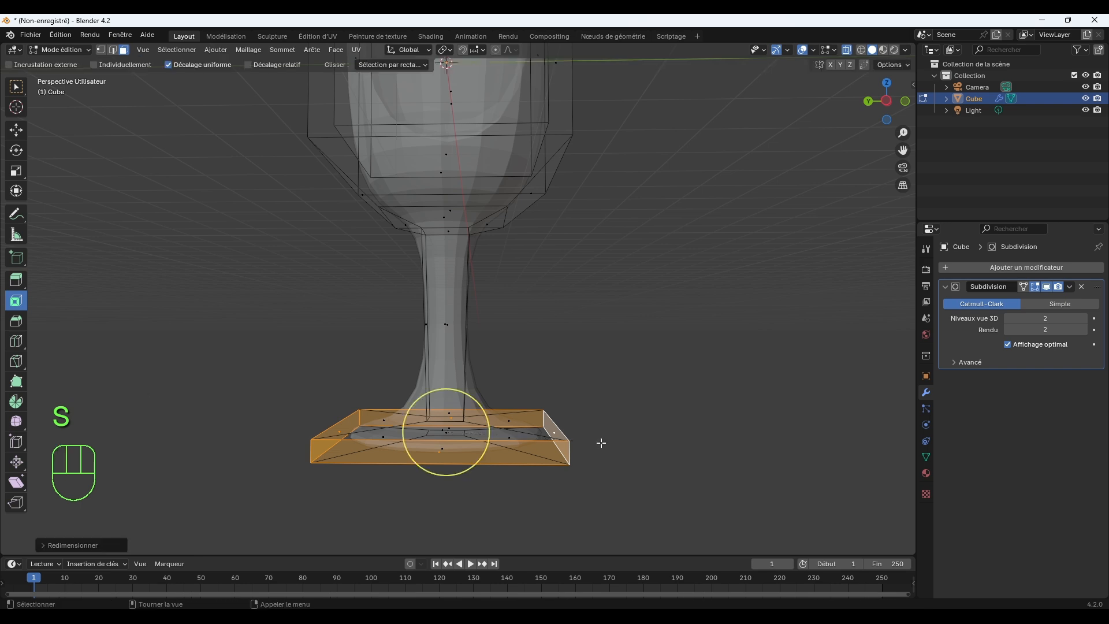
left_click(598, 349)
Add a loop cut around the stem just below the cup and scale it inward to slim the neck.
scroll(598, 348, "down", 4)
middle_click_drag(596, 344, 515, 320)
scroll(485, 314, "up", 3)
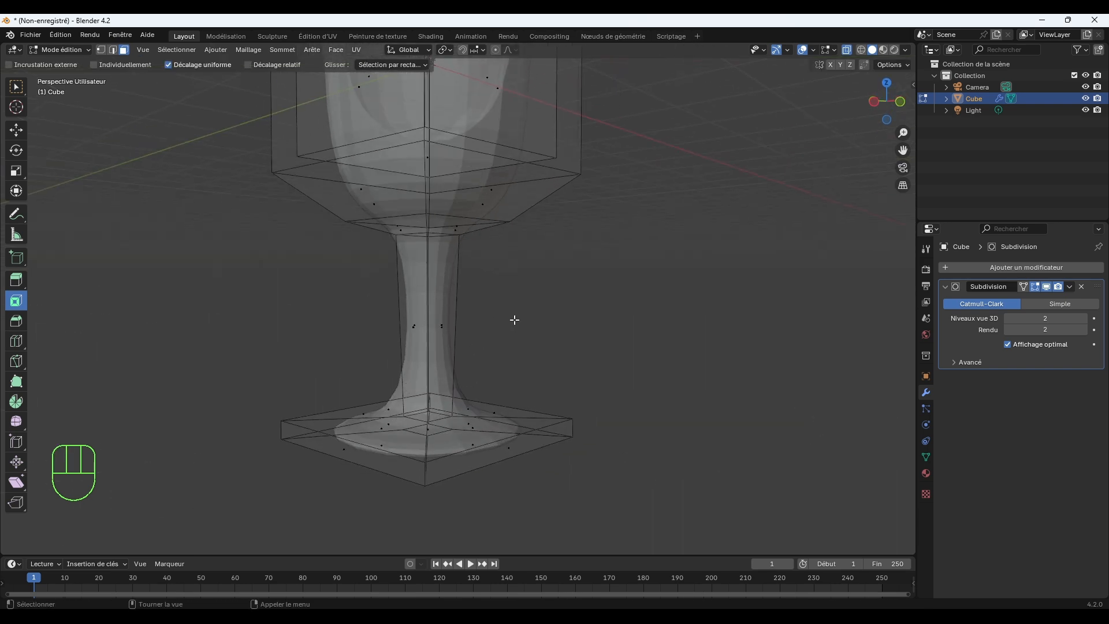
left_click(19, 346)
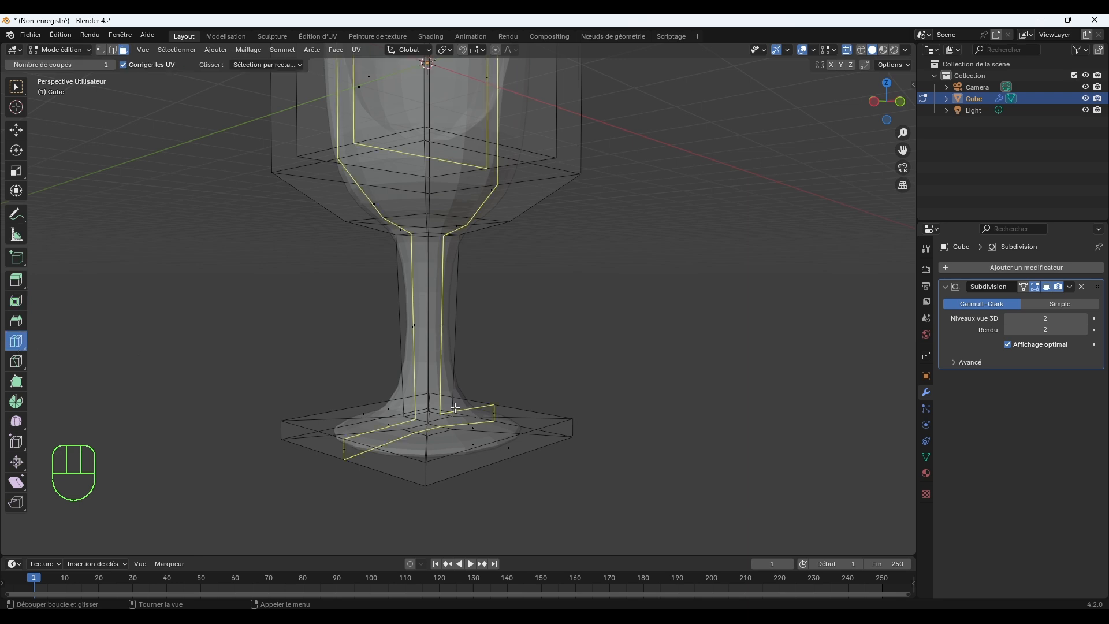
left_click_drag(442, 369, 457, 289)
key("s")
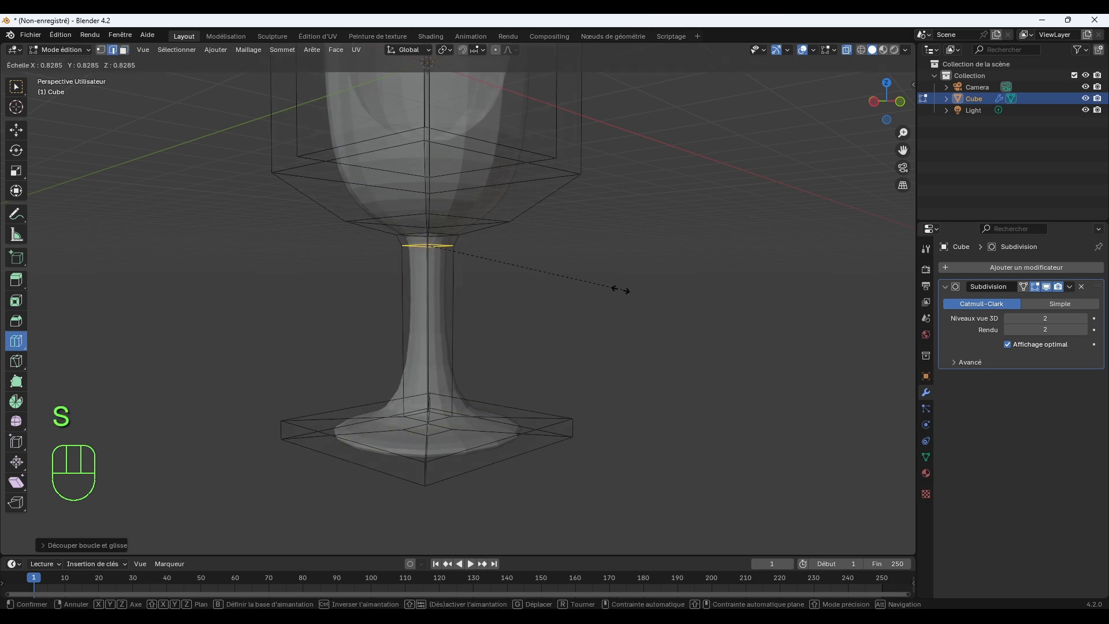
left_click(564, 286)
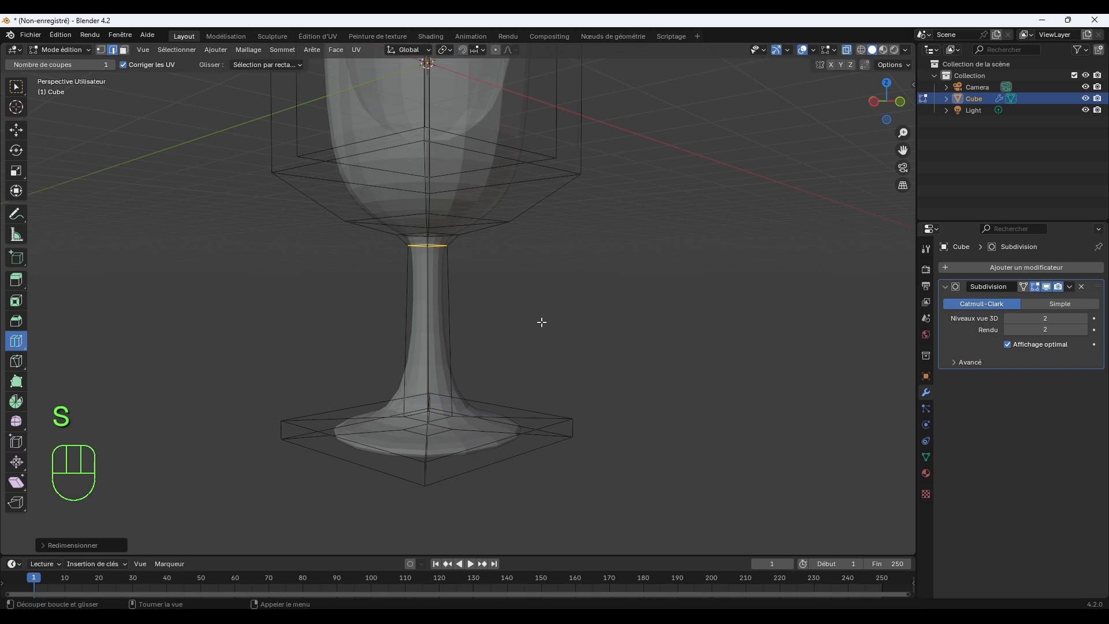
Add a loop cut around the base of the stem, just above the foot.
left_click_drag(458, 401, 520, 369)
scroll(617, 342, "down", 3)
mouse_move(617, 339)
middle_mouse_down()
mouse_move(614, 319)
mouse_move(569, 354)
mouse_move(618, 341)
middle_mouse_up()
scroll(602, 327, "up", 3)
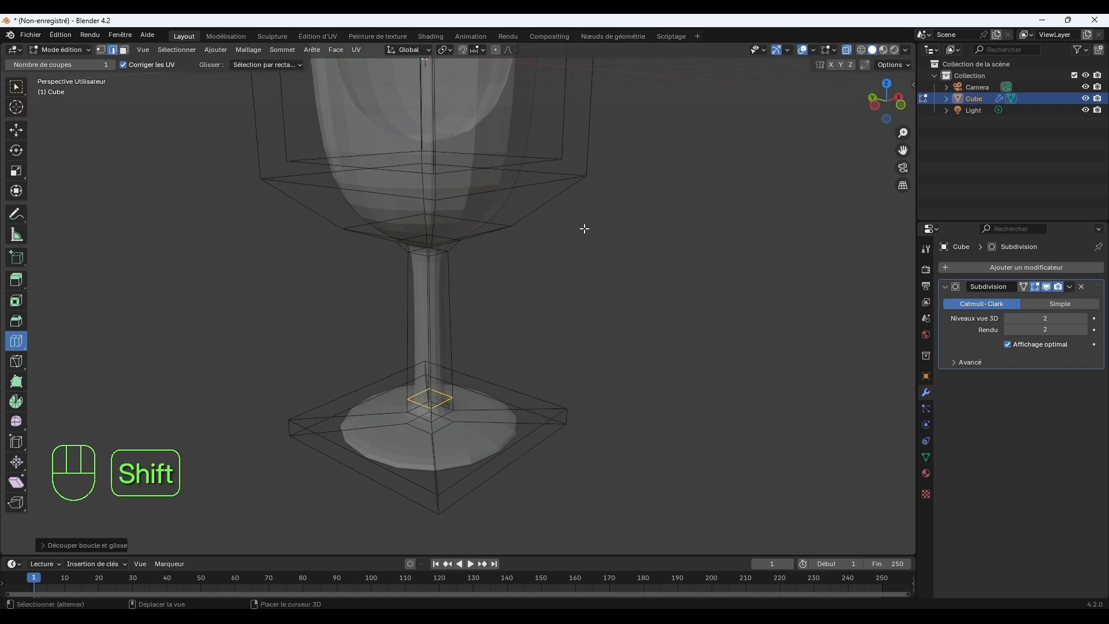
middle_click_drag(584, 227, 600, 343, "shift")
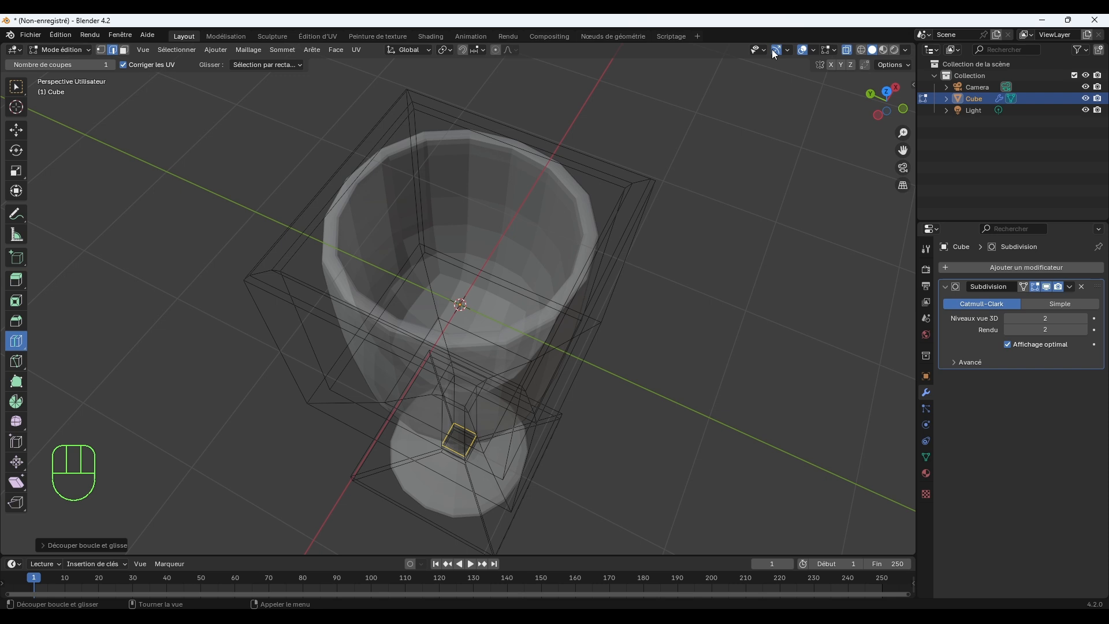
Turn off X-ray display and select the cup's inner bottom face in face mode.
left_click(847, 50)
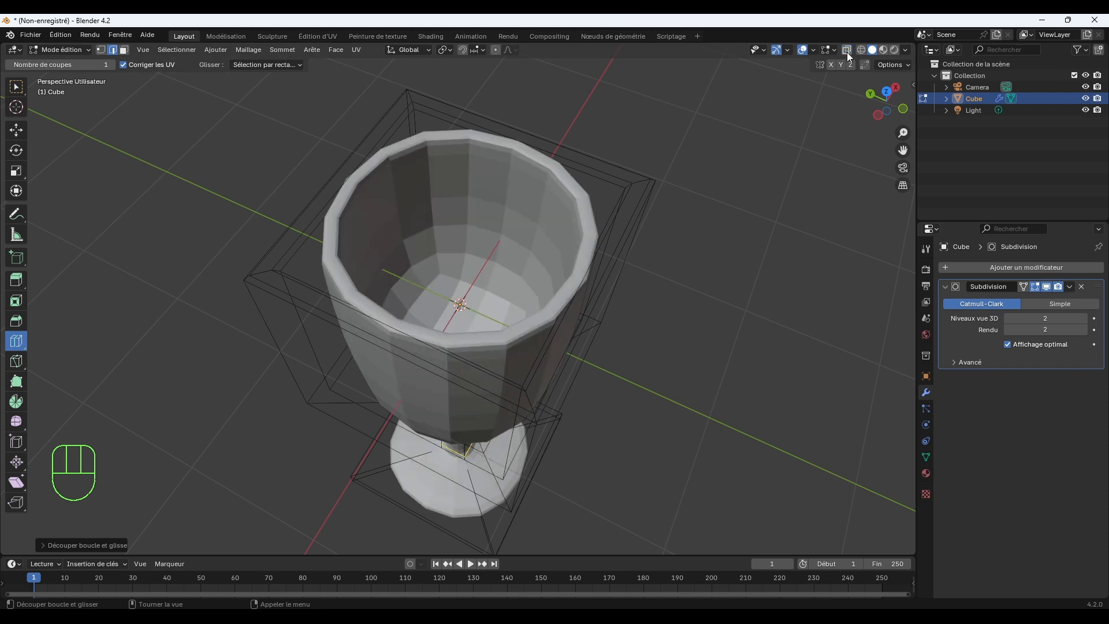
left_click(18, 87)
left_click(124, 51)
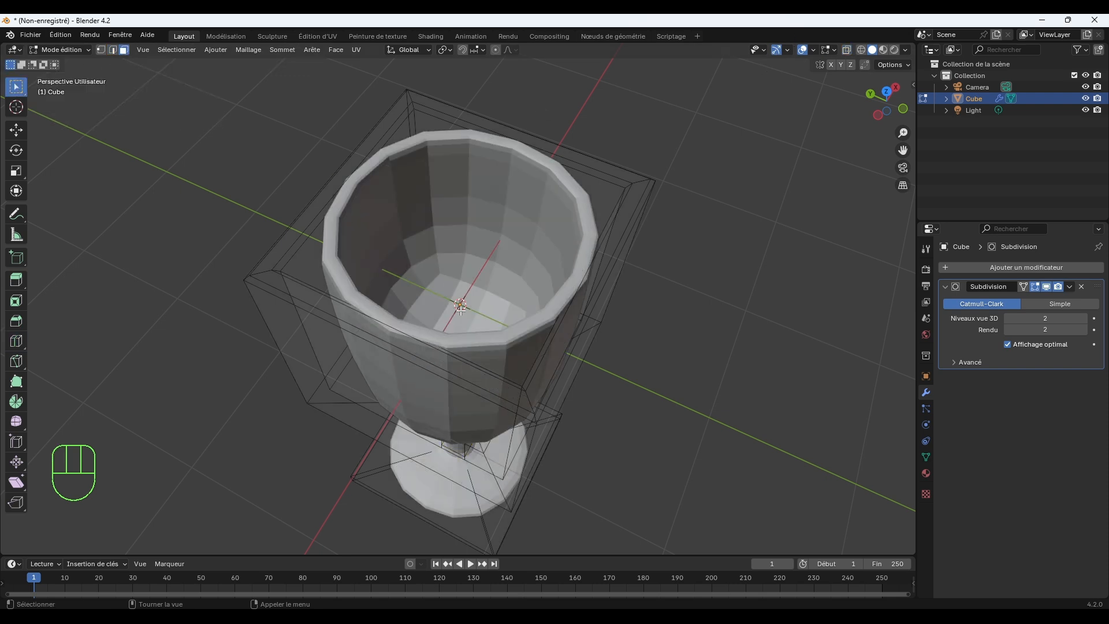
left_click(460, 309)
middle_click_drag(602, 352, 600, 300)
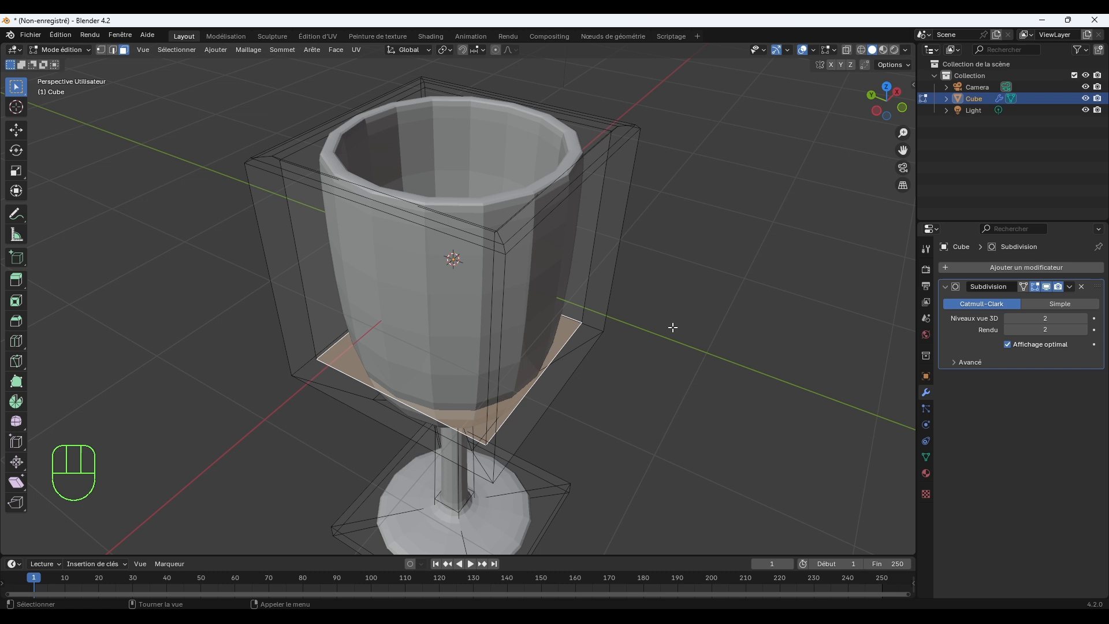
left_click(1046, 286)
middle_click_drag(537, 278, 550, 258)
left_click(1045, 286)
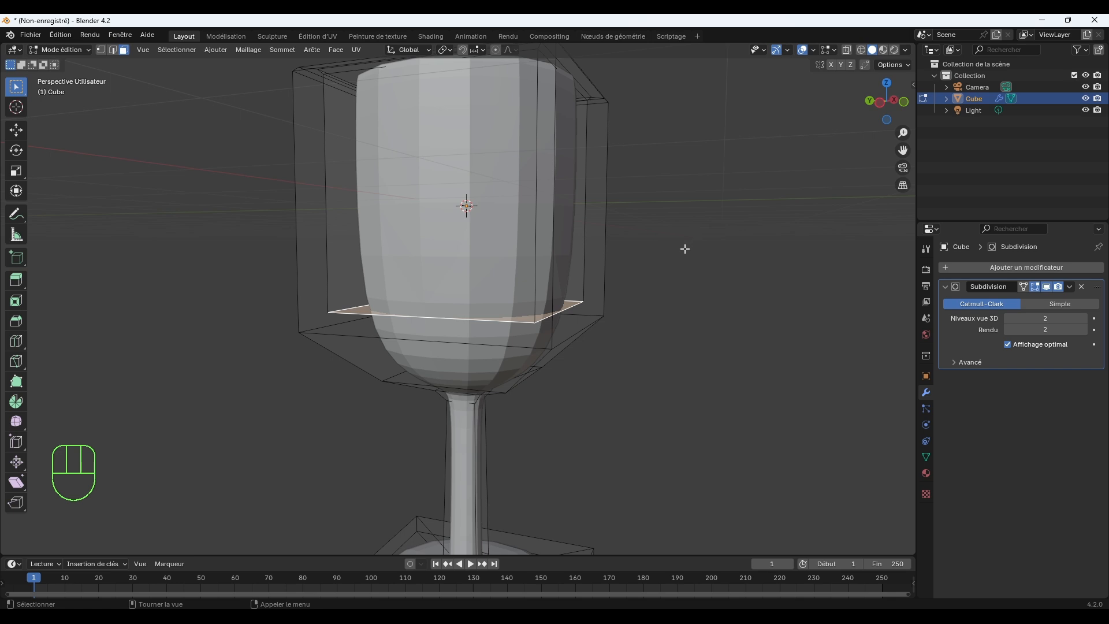
From the front view, extrude the cup's inner bottom face in place and scale it inward to about 0.85.
key("KP_1")
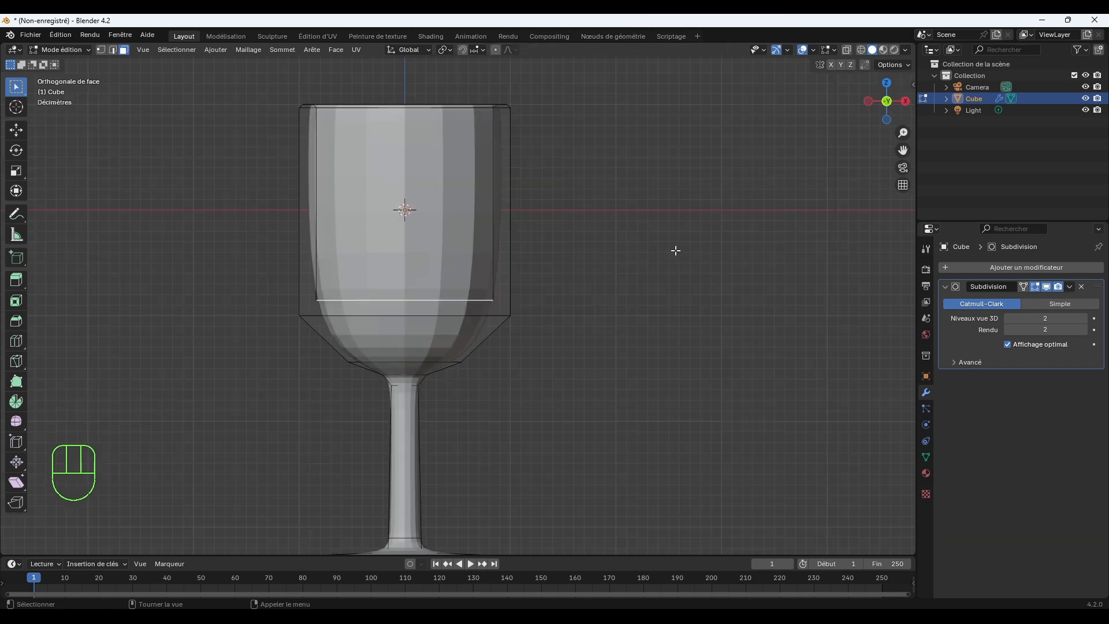
key("e")
key("s")
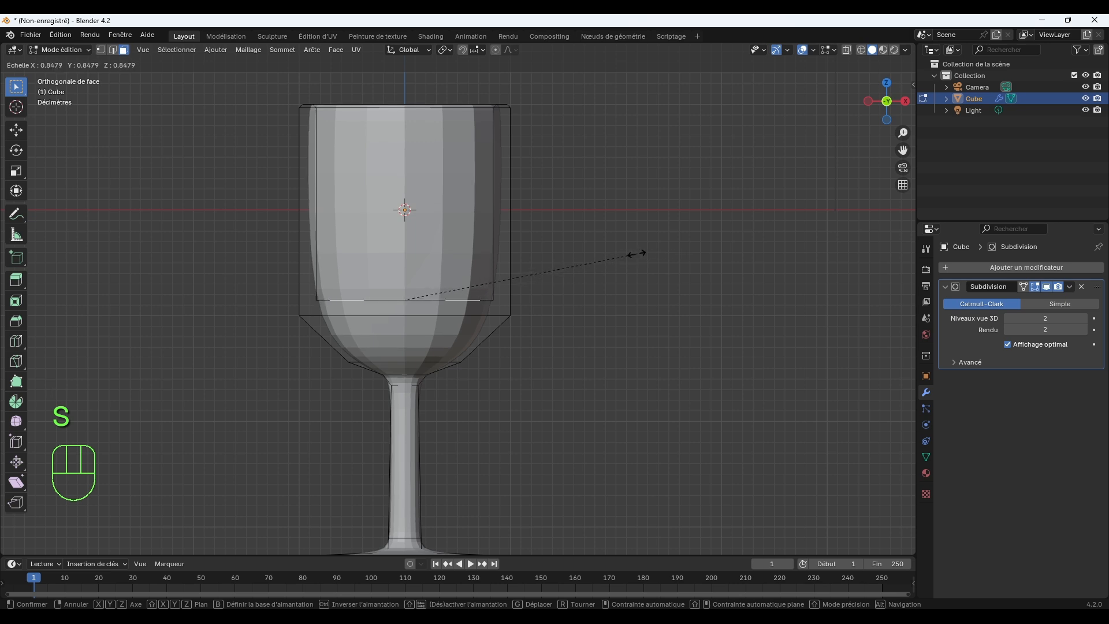
left_click(636, 254)
Extrude the inner bottom face down toward the stem and scale it inward to follow the cup's outer taper.
key("e")
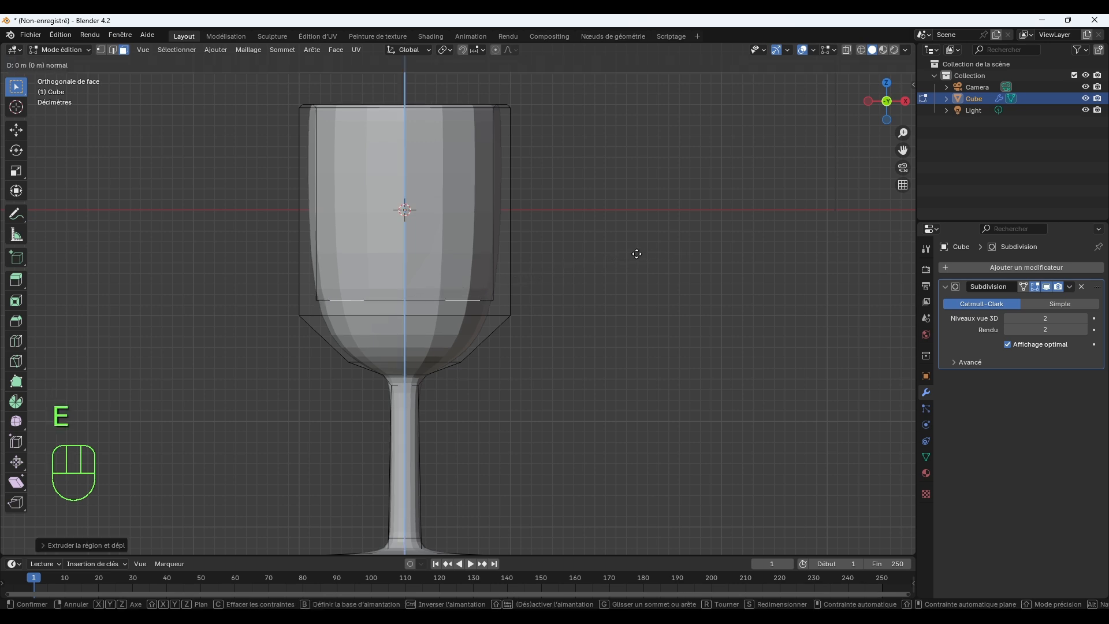
left_click(619, 317)
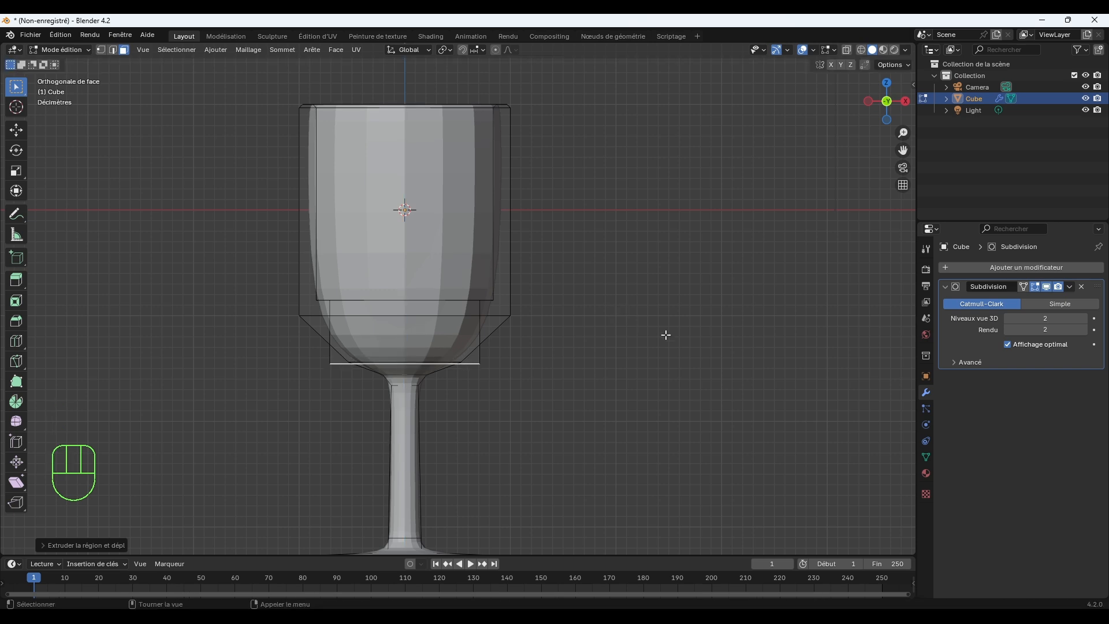
key("s")
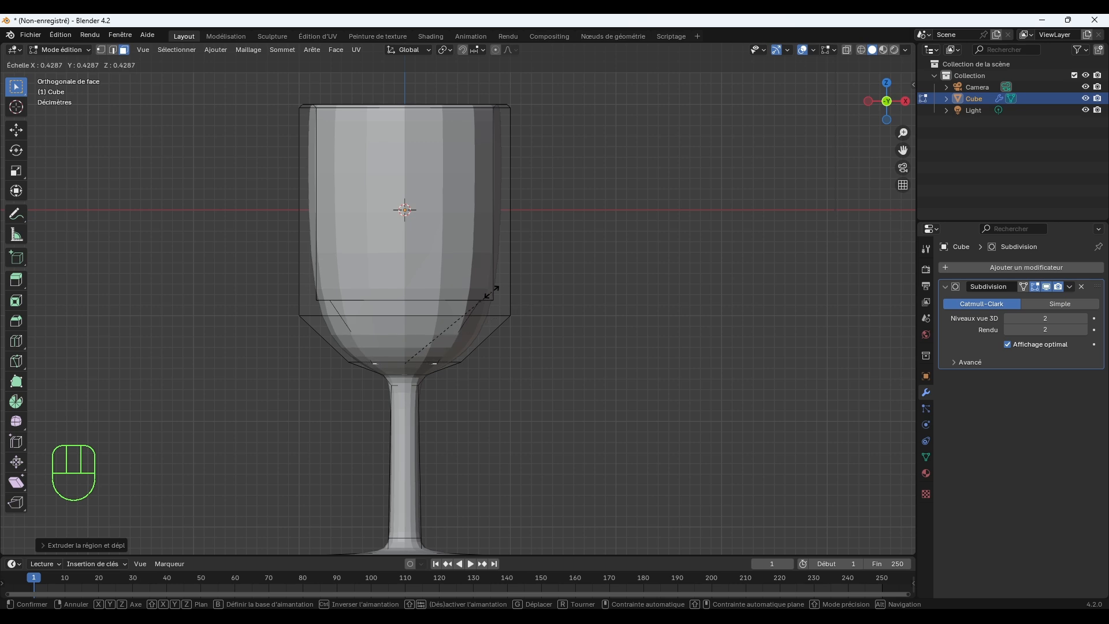
left_click(539, 309)
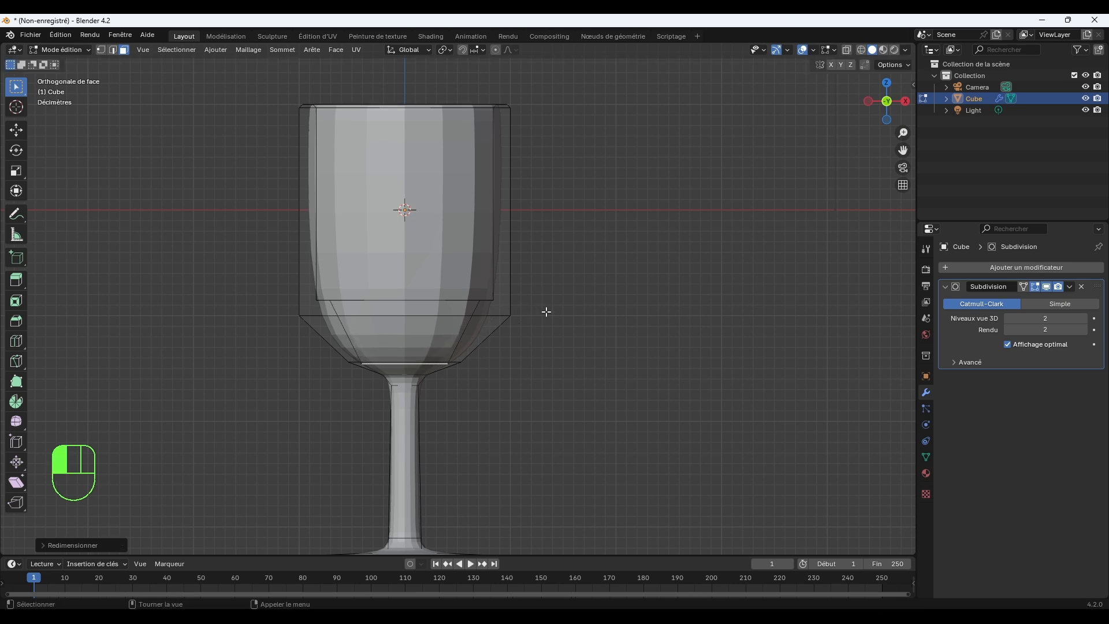
Turn on X-ray display, switch to edge mode and try to select the edge loop around the cup's lower inner wall.
left_click(846, 50)
mouse_move(491, 329)
middle_mouse_down()
mouse_move(566, 354)
mouse_move(491, 337)
middle_mouse_up()
left_click(480, 312)
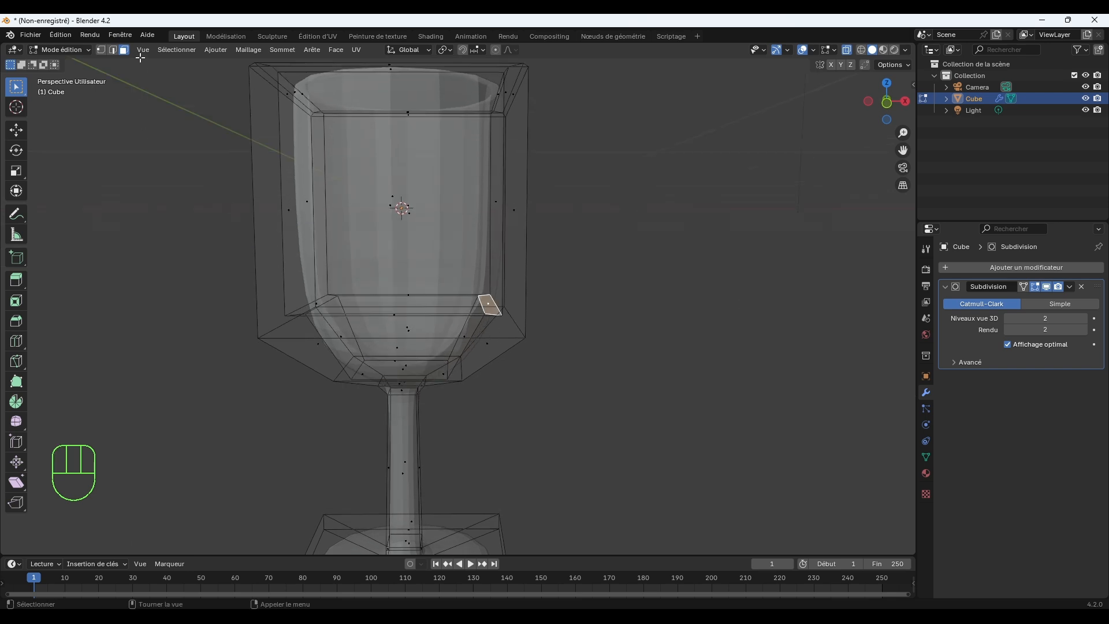
left_click(113, 50)
left_click(484, 307)
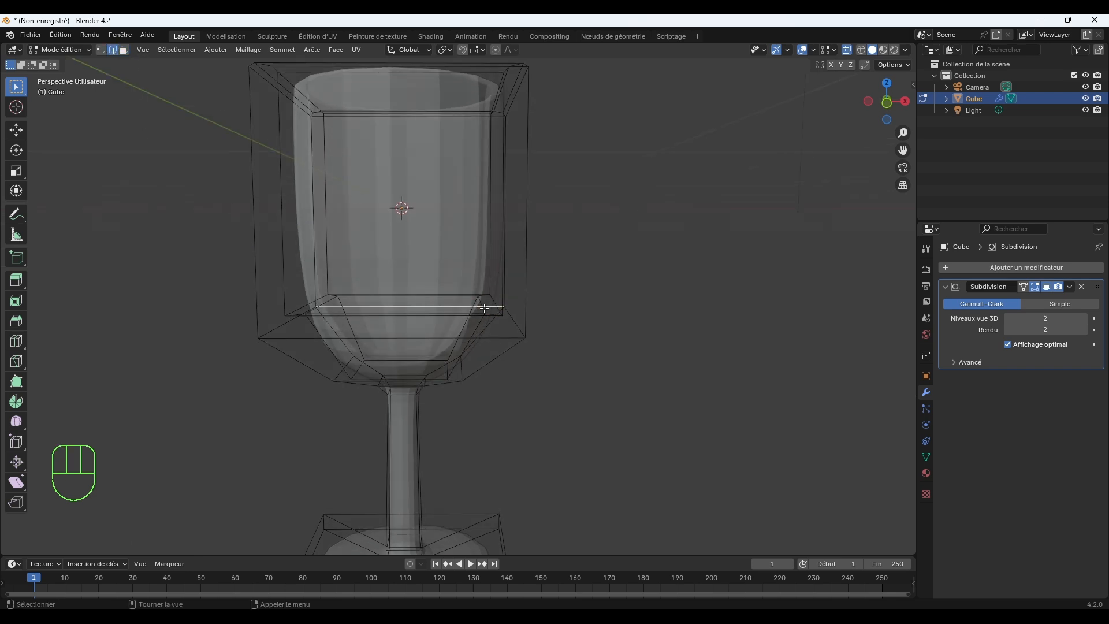
left_click(484, 309)
left_click(484, 309, "alt")
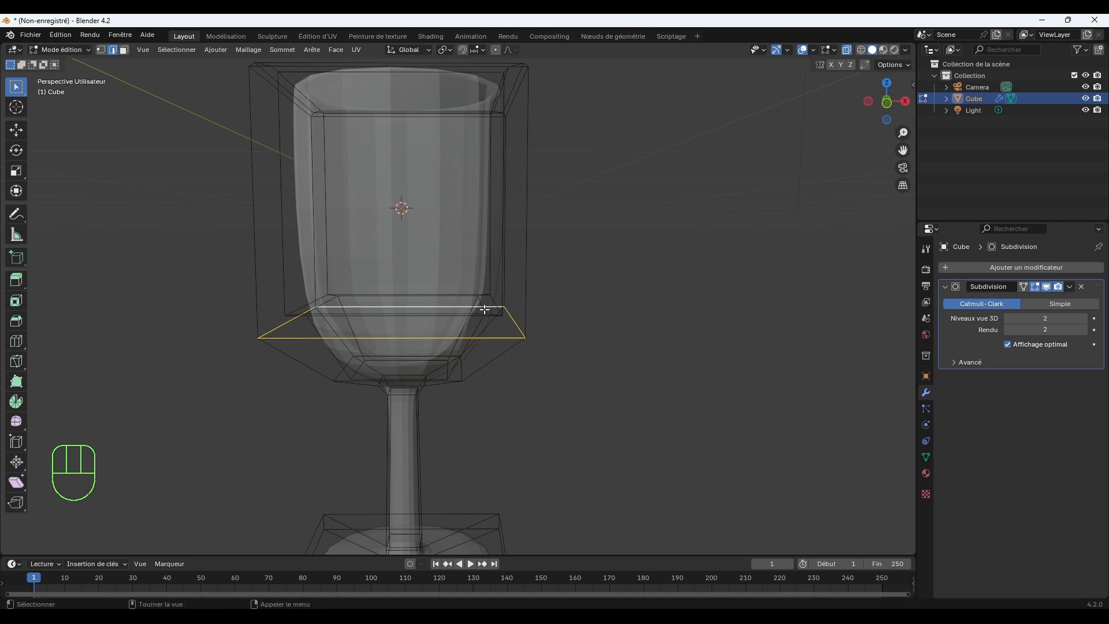
Select the inner edge loop at the start of the cup's tapered bottom and scale it outward to about 1.08.
middle_click_drag(546, 297, 503, 339)
left_click(507, 333)
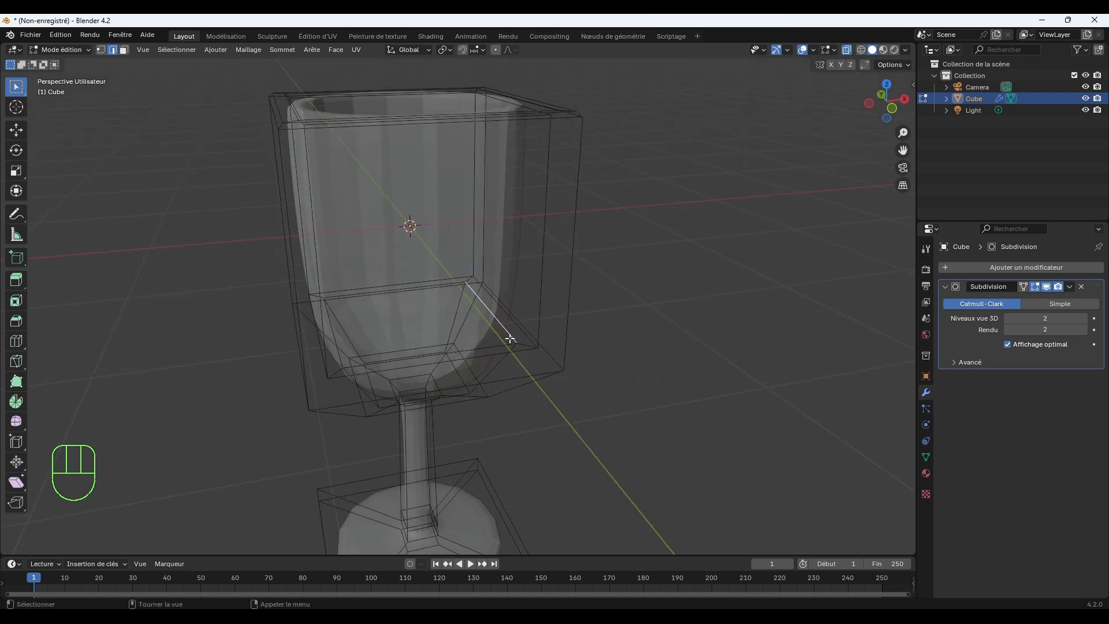
left_click(510, 338, "alt")
key("s")
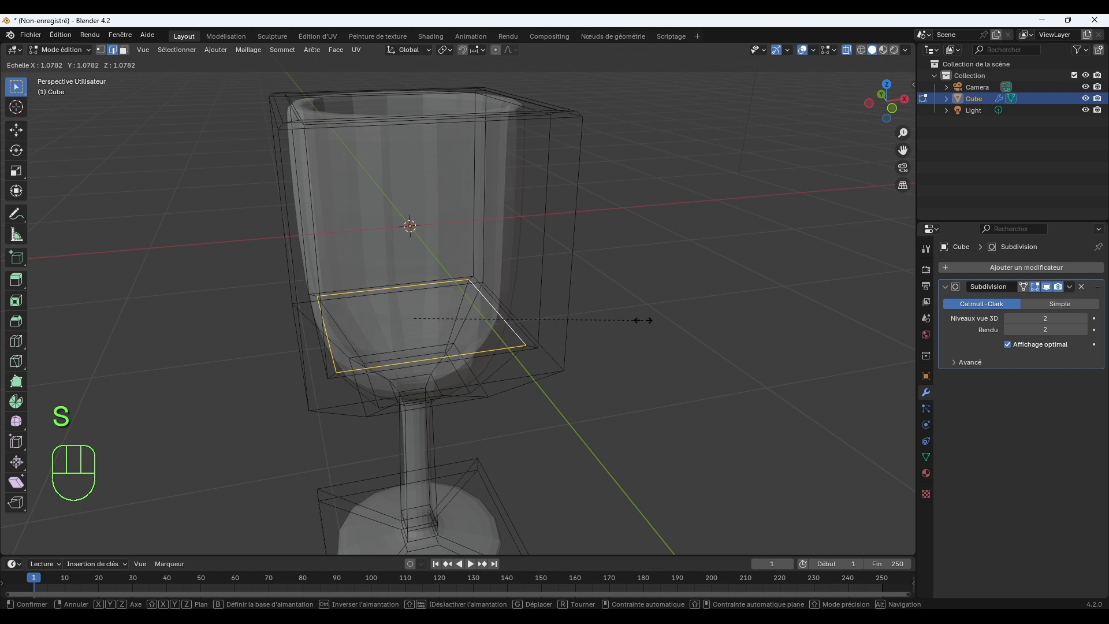
left_click(620, 326)
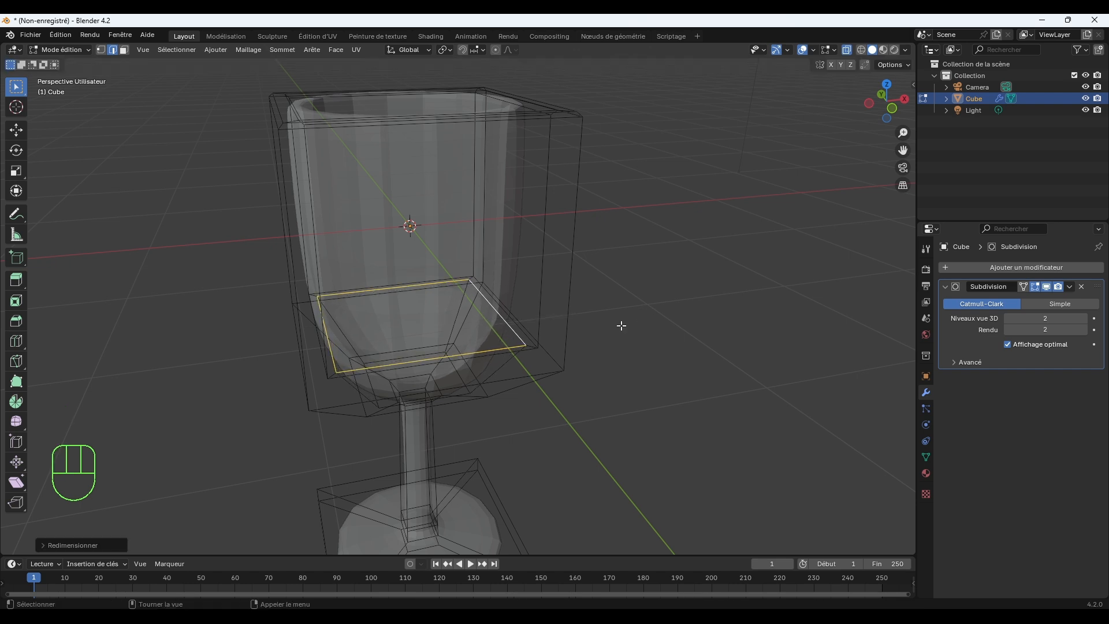
Return to Object Mode and set the Subdivision modifier's viewport and render levels to 3.
middle_click_drag(609, 248, 363, 143)
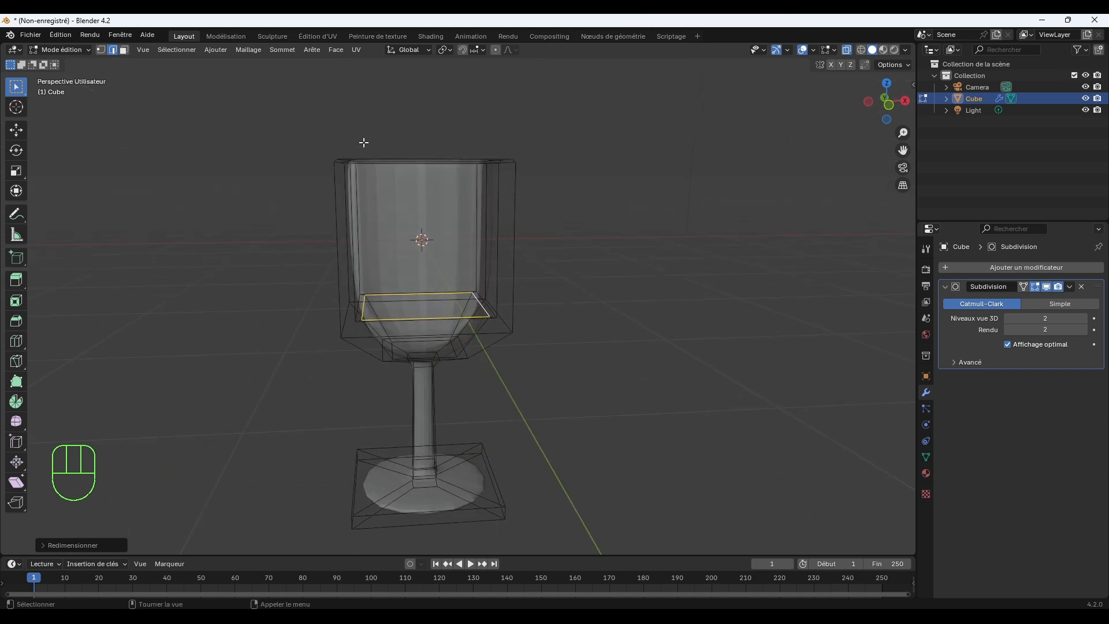
left_click(74, 51)
left_click(68, 64)
middle_click_drag(545, 268, 574, 276)
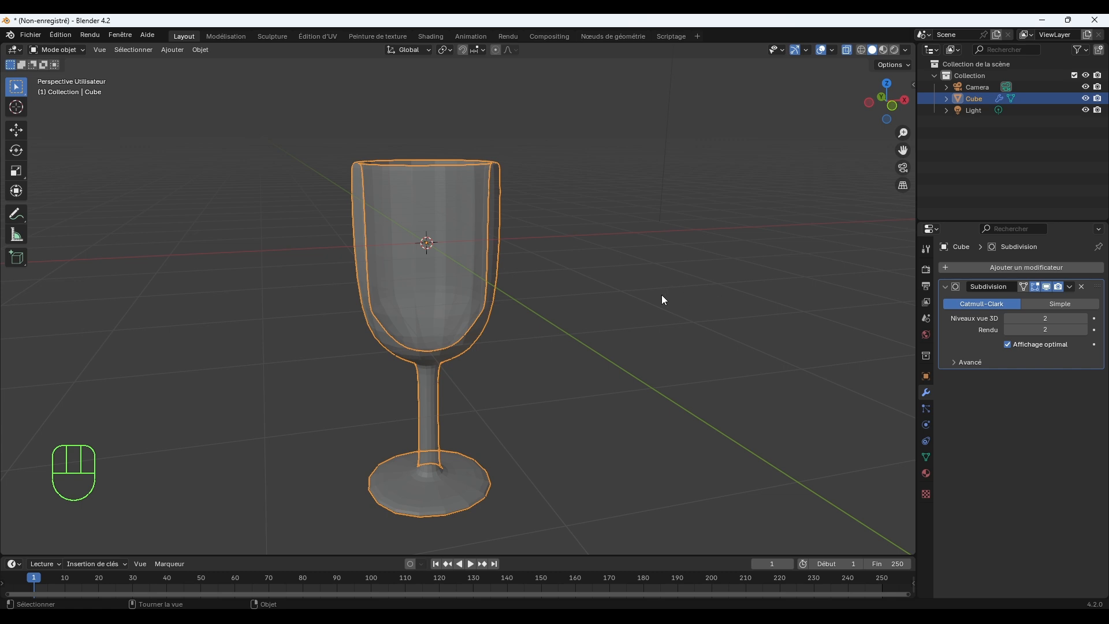
middle_click_drag(661, 294, 616, 311)
scroll(616, 311, "up", 3)
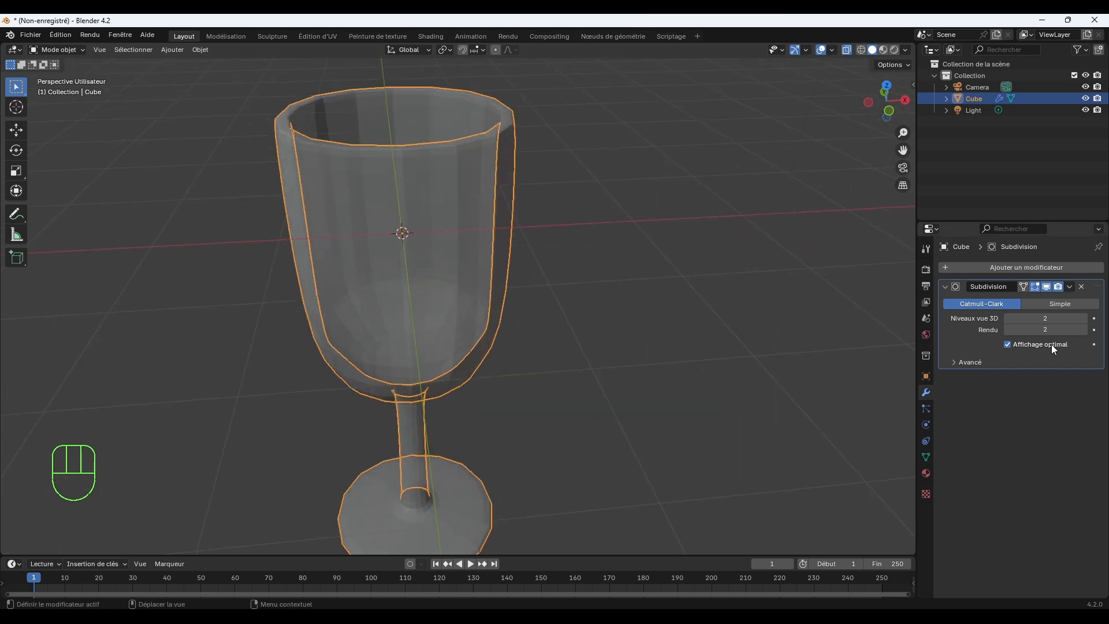
left_click(1084, 330)
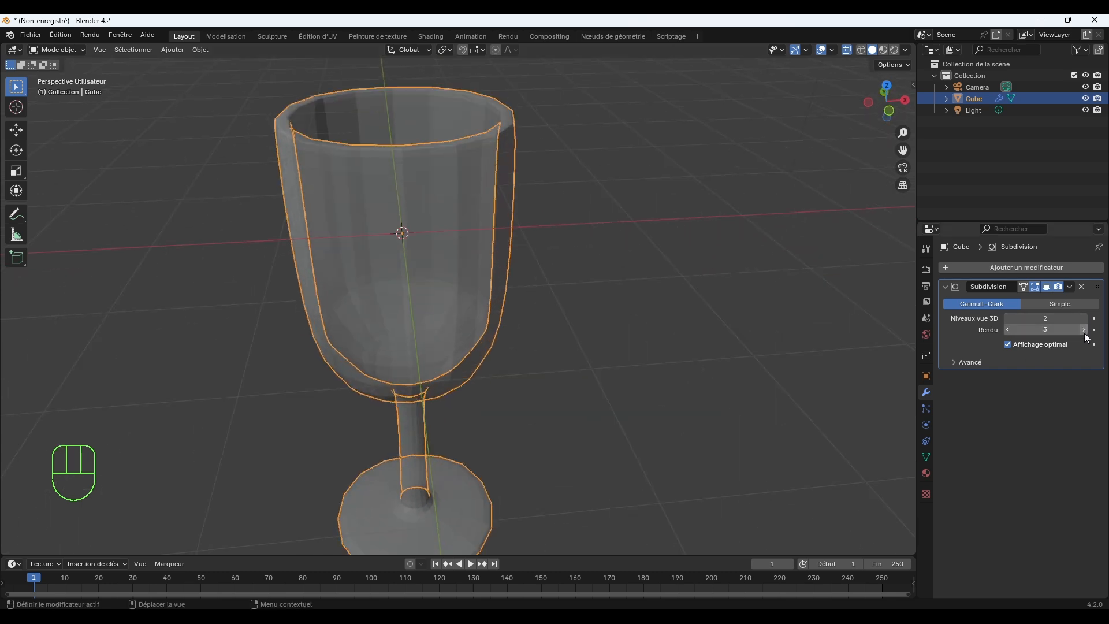
left_click(1084, 318)
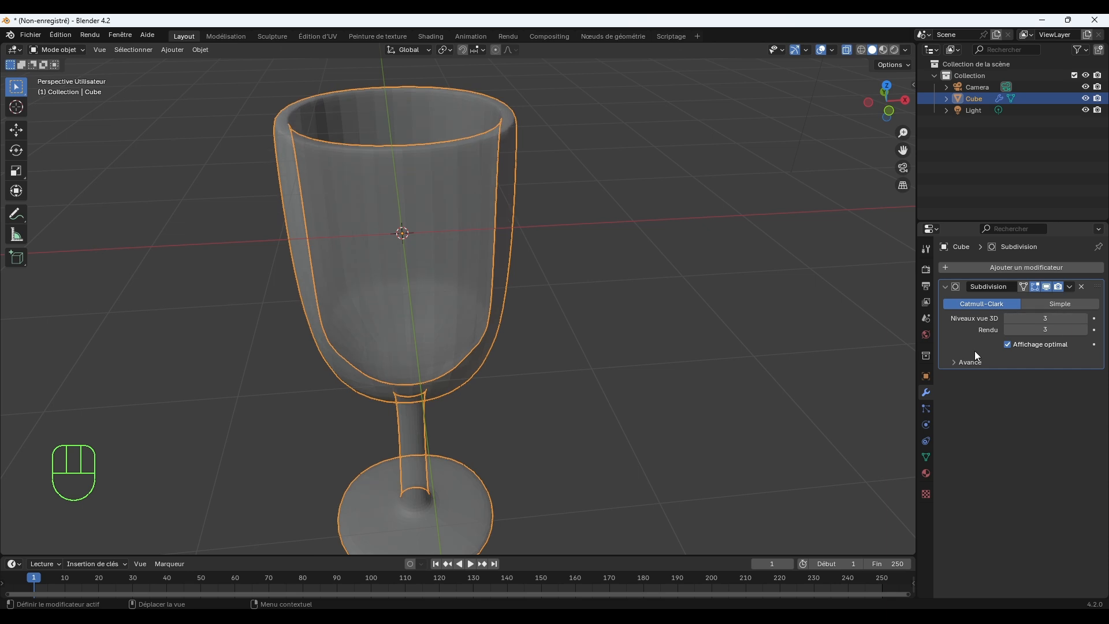
Apply auto smooth shading (Ombrage lissé auto) to the goblet and deselect it.
scroll(714, 401, "down", 1)
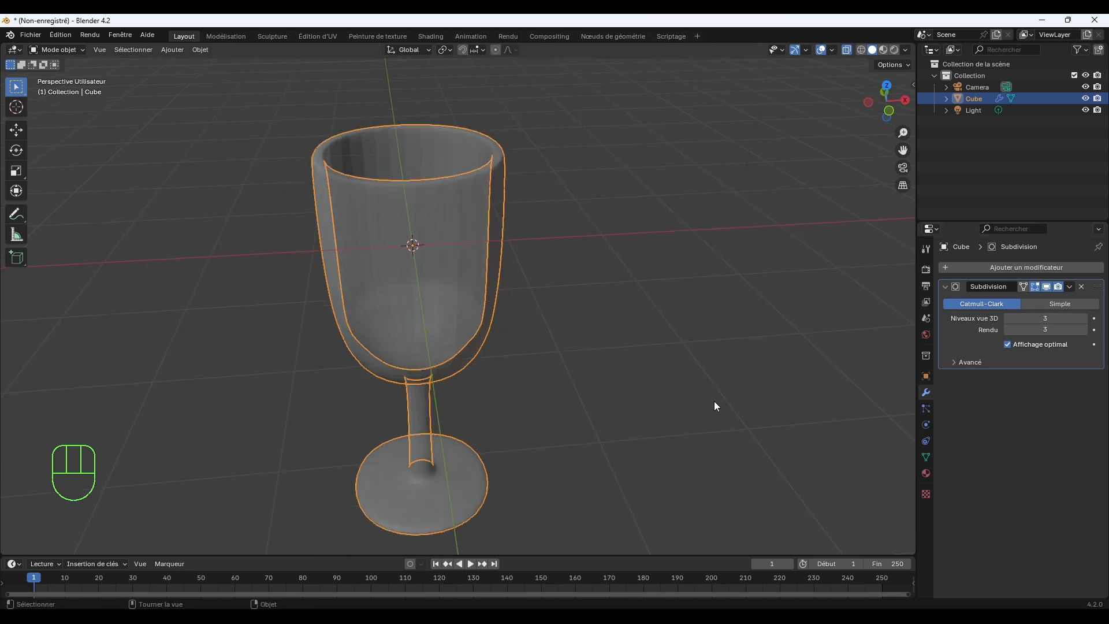
right_click(407, 212)
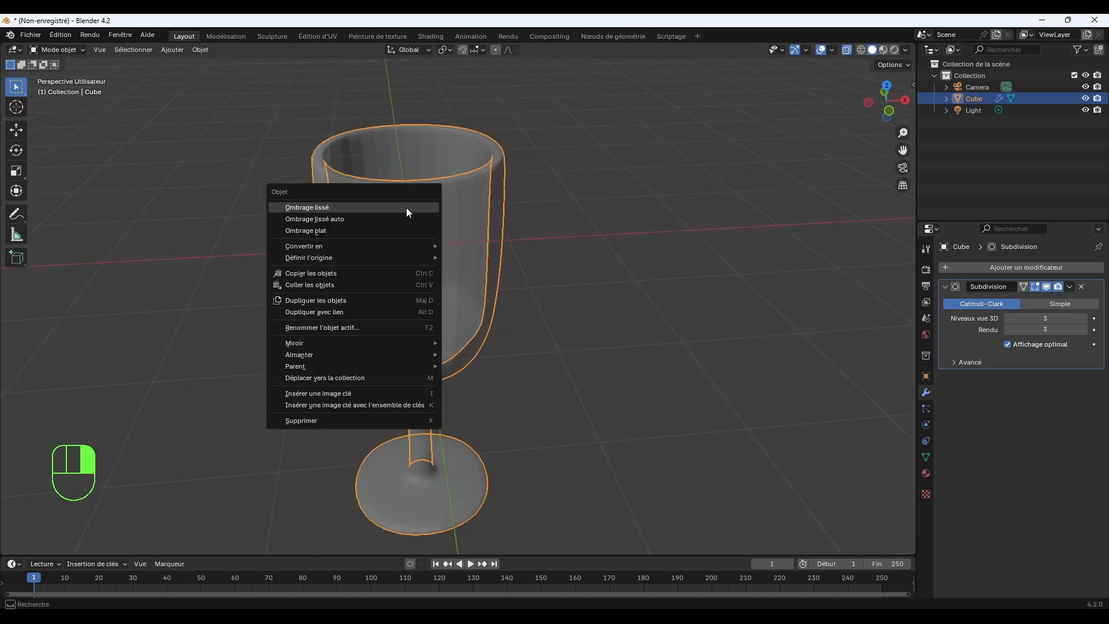
left_click(411, 219)
left_click(593, 220)
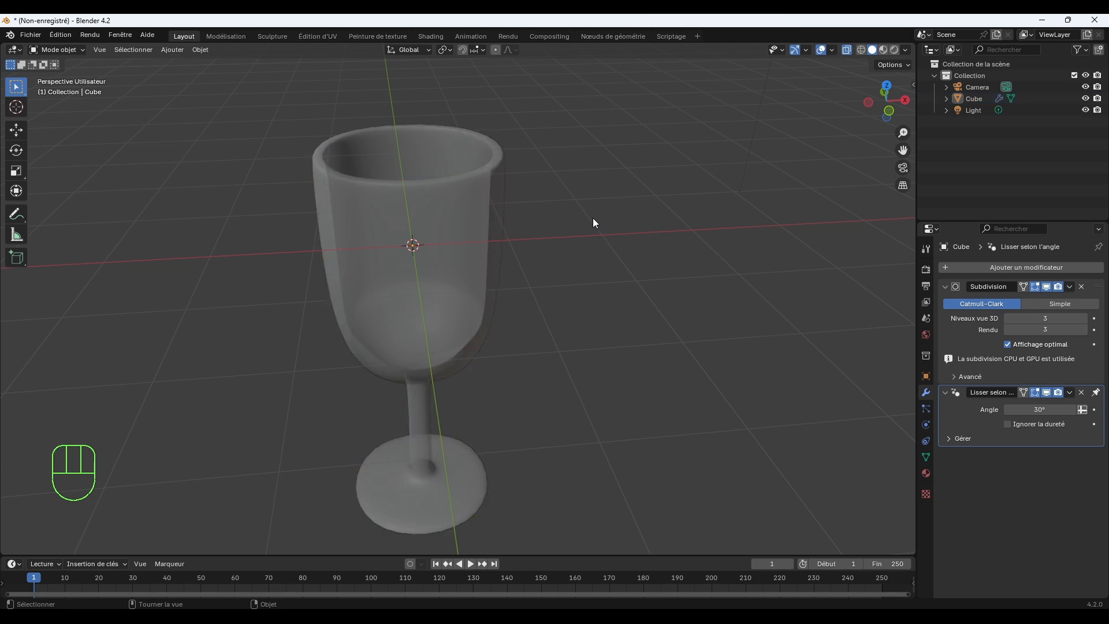
middle_click_drag(550, 277, 541, 250)
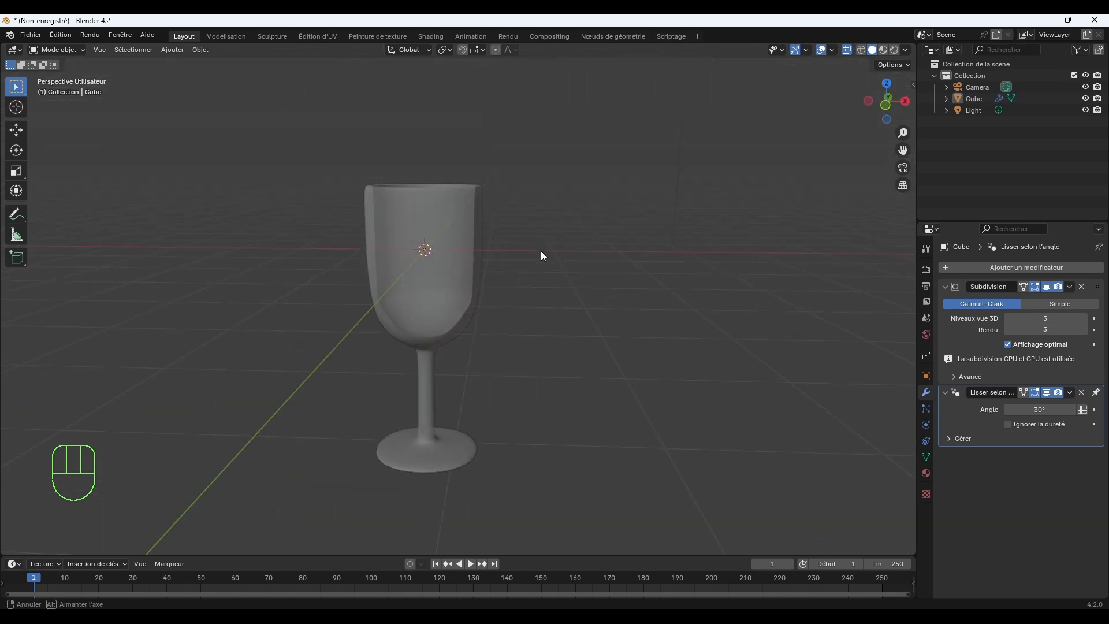
Reselect the goblet, enter Edit Mode and slide the selected inner edge loop down the cup's taper by about 0.5.
scroll(504, 286, "up", 3)
scroll(505, 282, "up", 2)
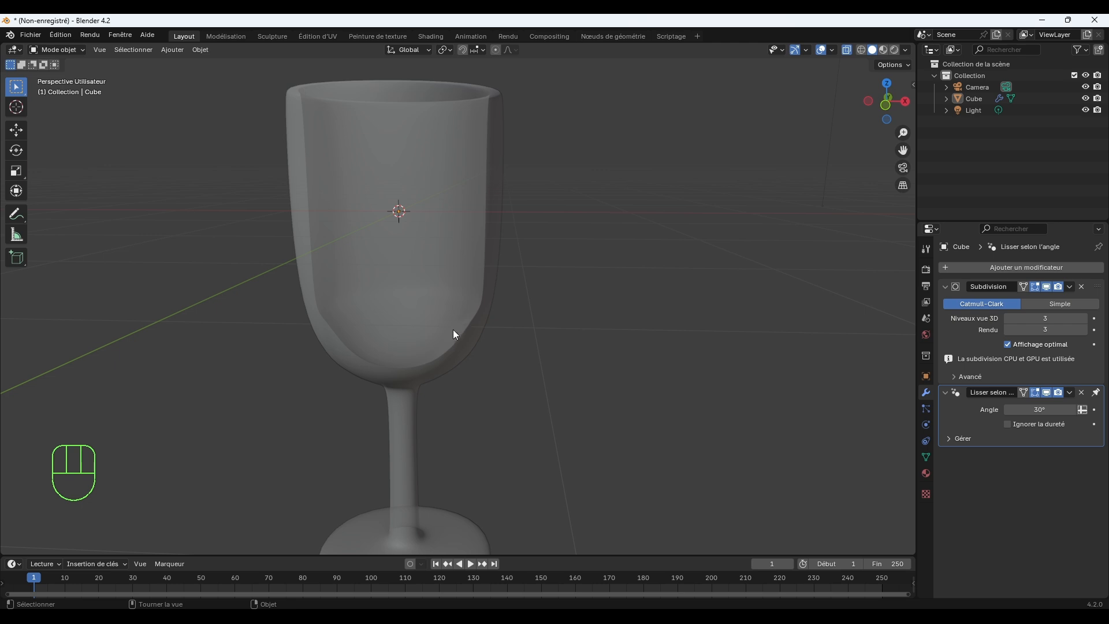
left_click(473, 276)
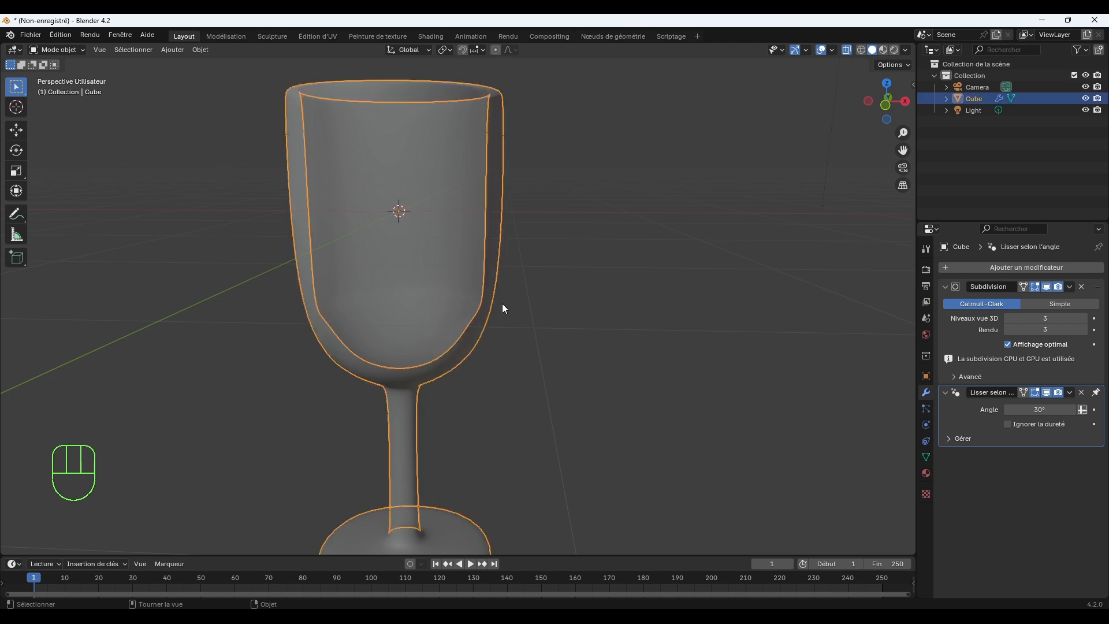
key("Tab")
middle_click_drag(488, 346, 506, 305)
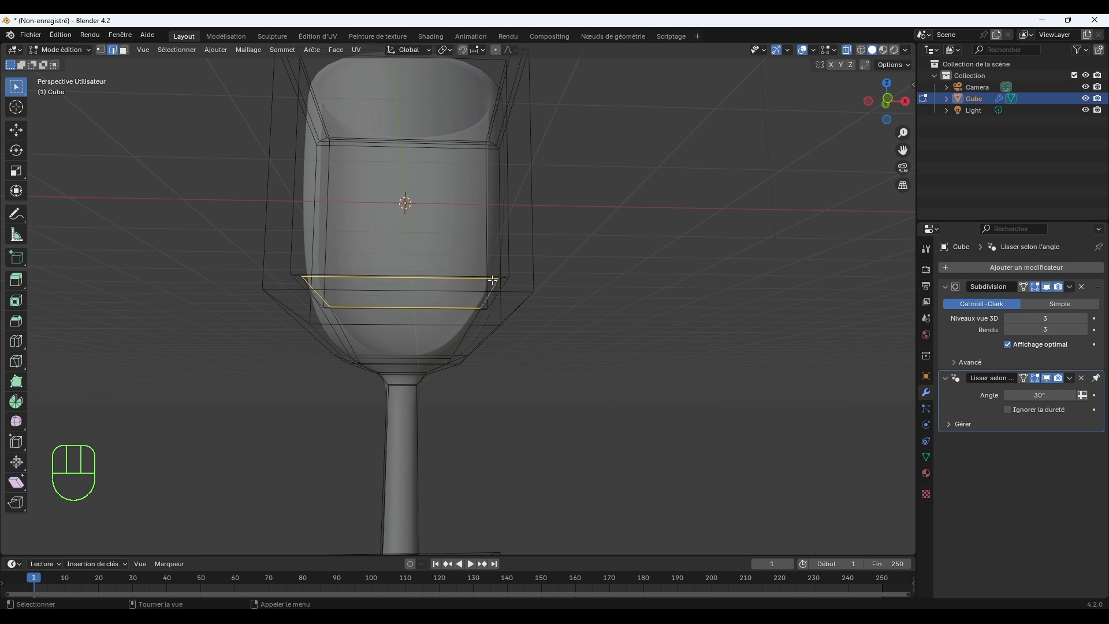
key("g")
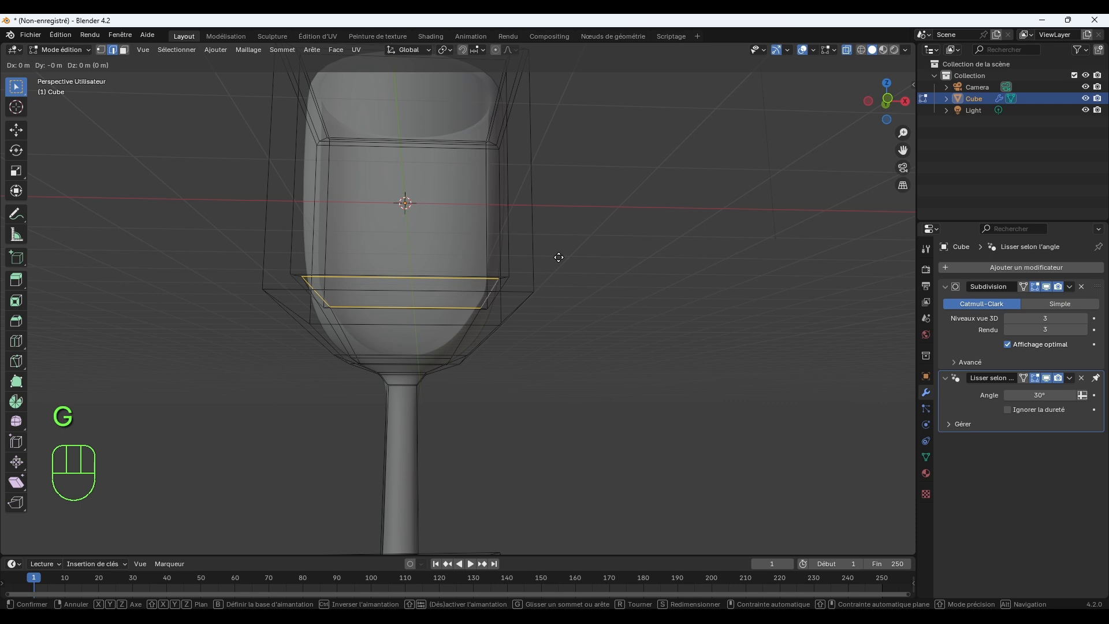
key("g")
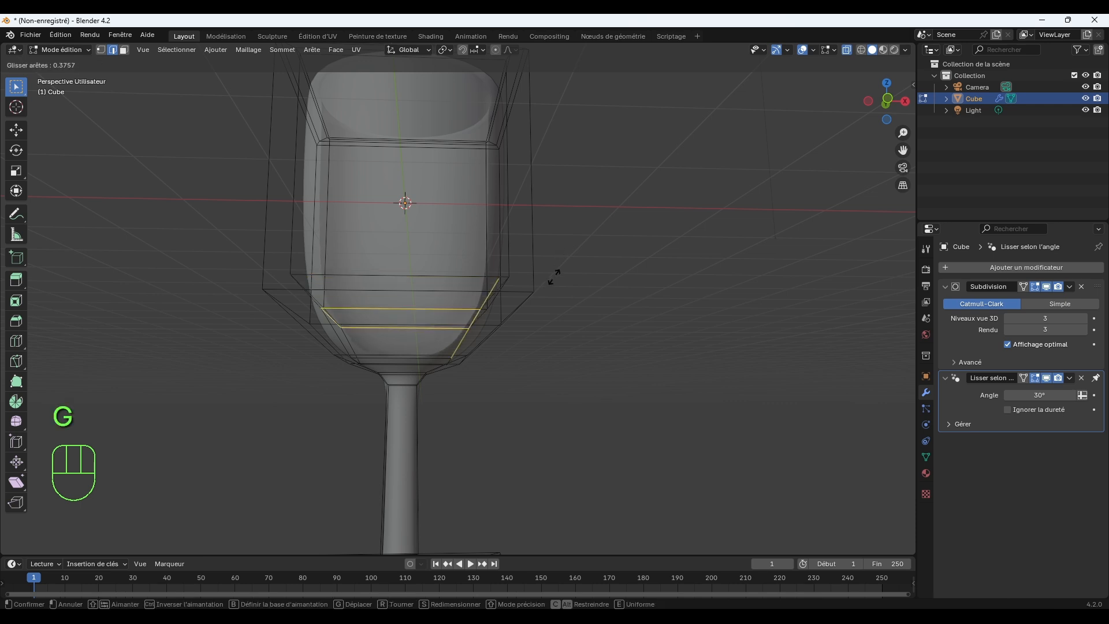
key("z")
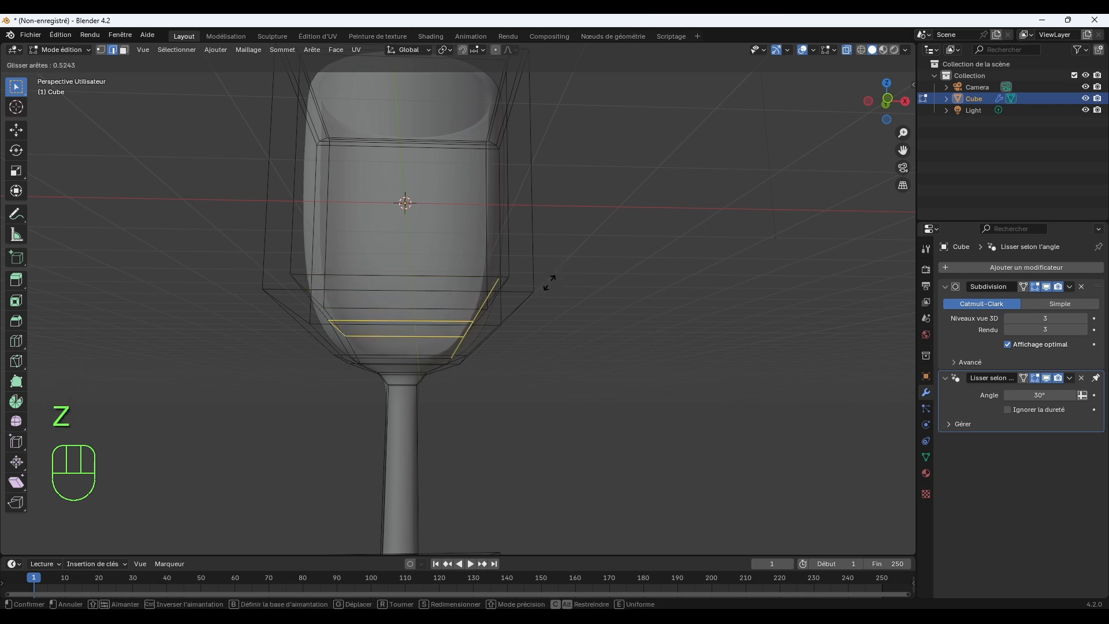
left_click(550, 288)
Return to Object Mode and view the whole goblet.
mouse_move(565, 302)
middle_mouse_down()
mouse_move(525, 317)
mouse_move(564, 321)
middle_mouse_up()
scroll(564, 321, "down", 5)
middle_click_drag(607, 275, 565, 298)
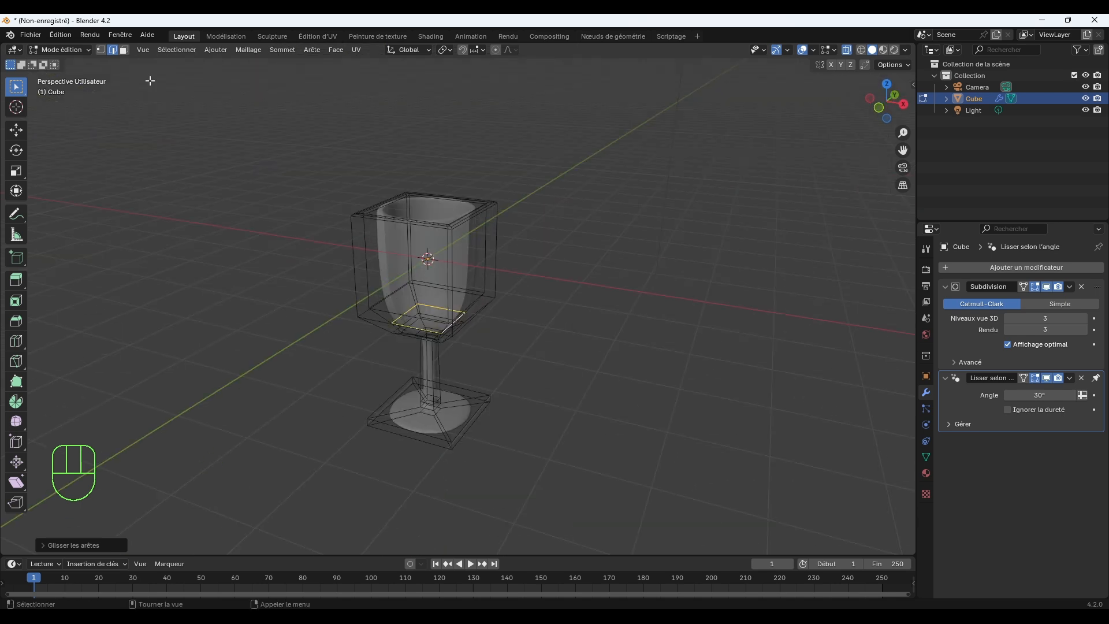
left_click(68, 51)
left_click(72, 65)
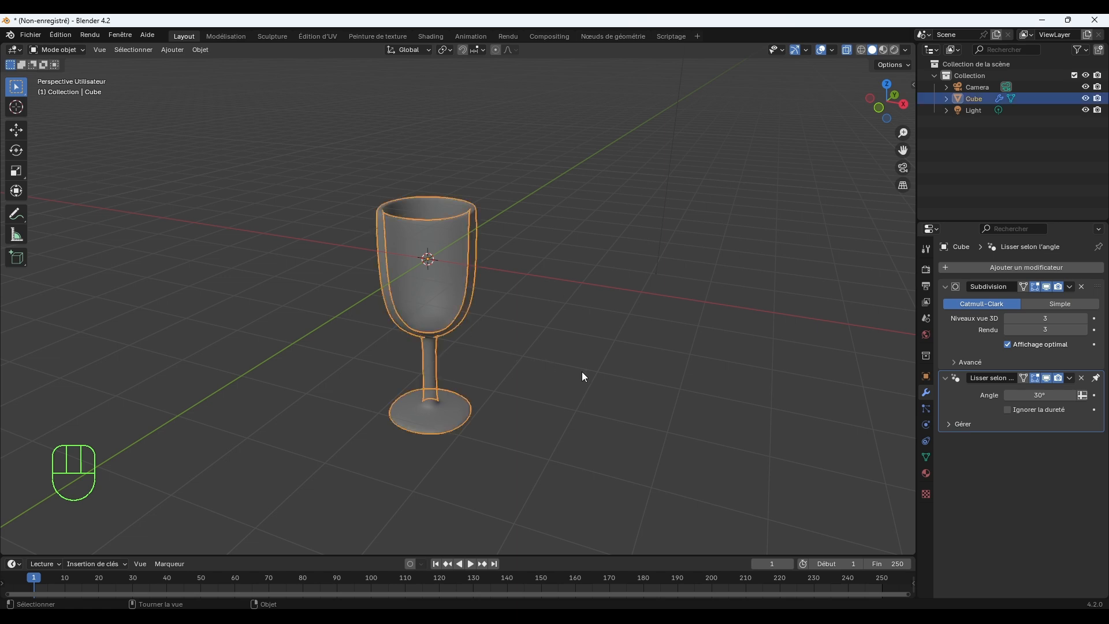
Deselect the goblet, add a mesh plane at the scene origin and scale it by 5.
left_click(553, 319)
scroll(619, 331, "down", 1)
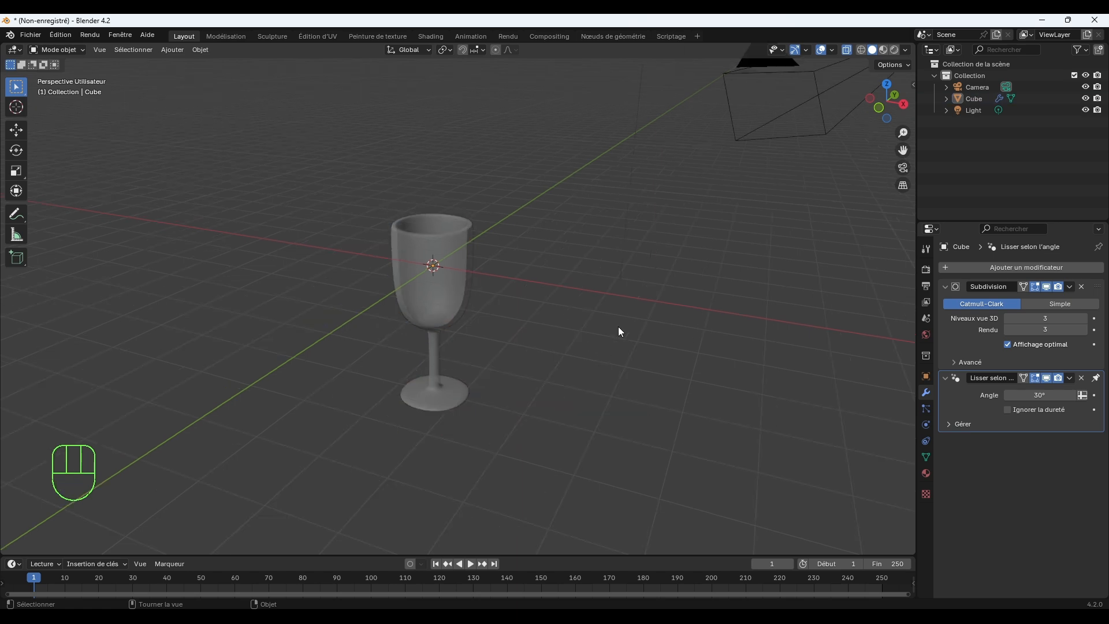
left_click(171, 50)
mouse_move(183, 64)
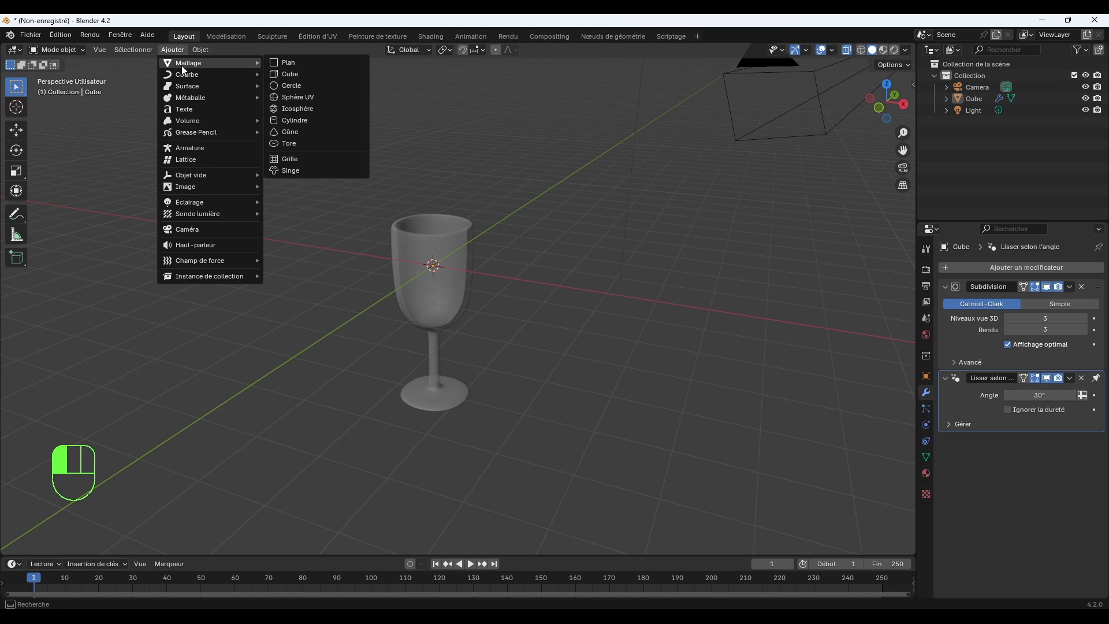
left_click(298, 61)
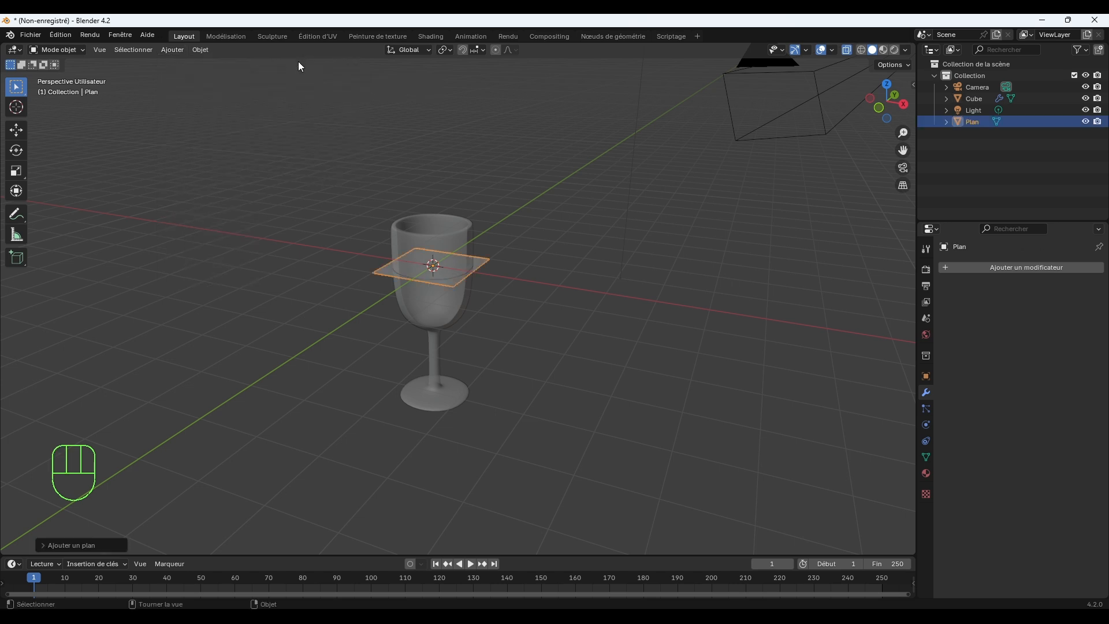
key("s")
key("KP_5")
left_click(650, 293)
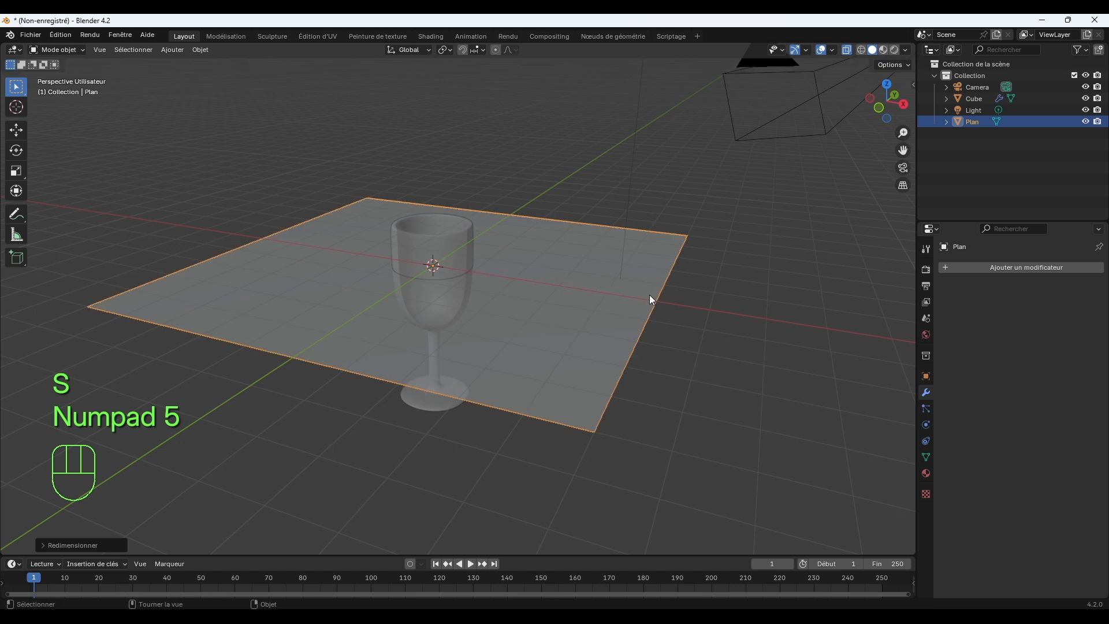
Select the goblet and move it up along Z until its foot is above the plane.
left_click(450, 250)
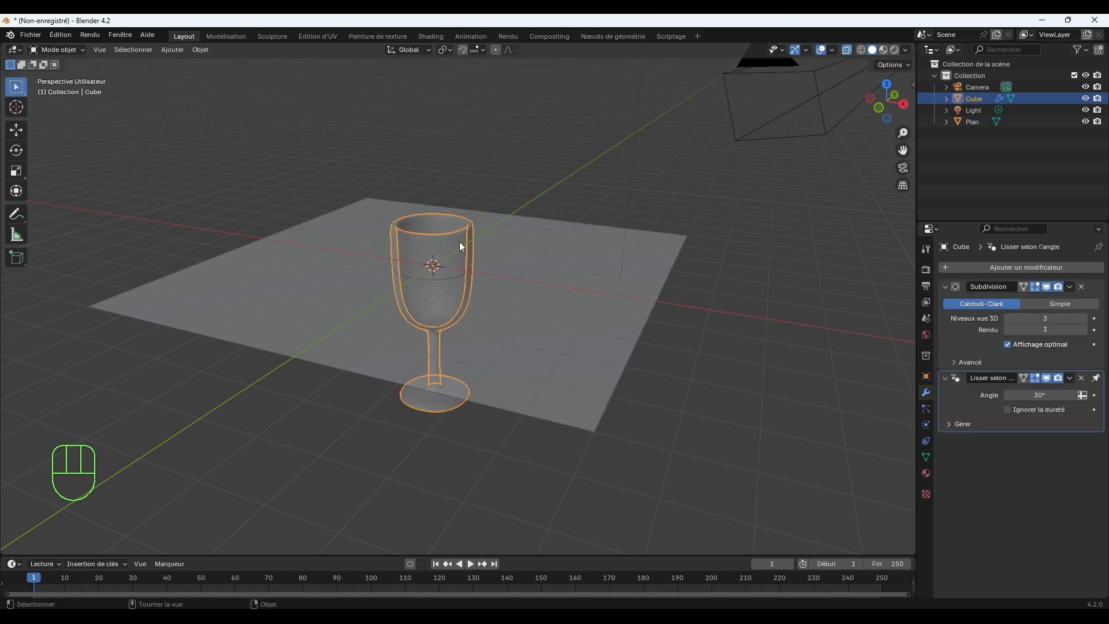
key("g")
key("z")
left_click(469, 549)
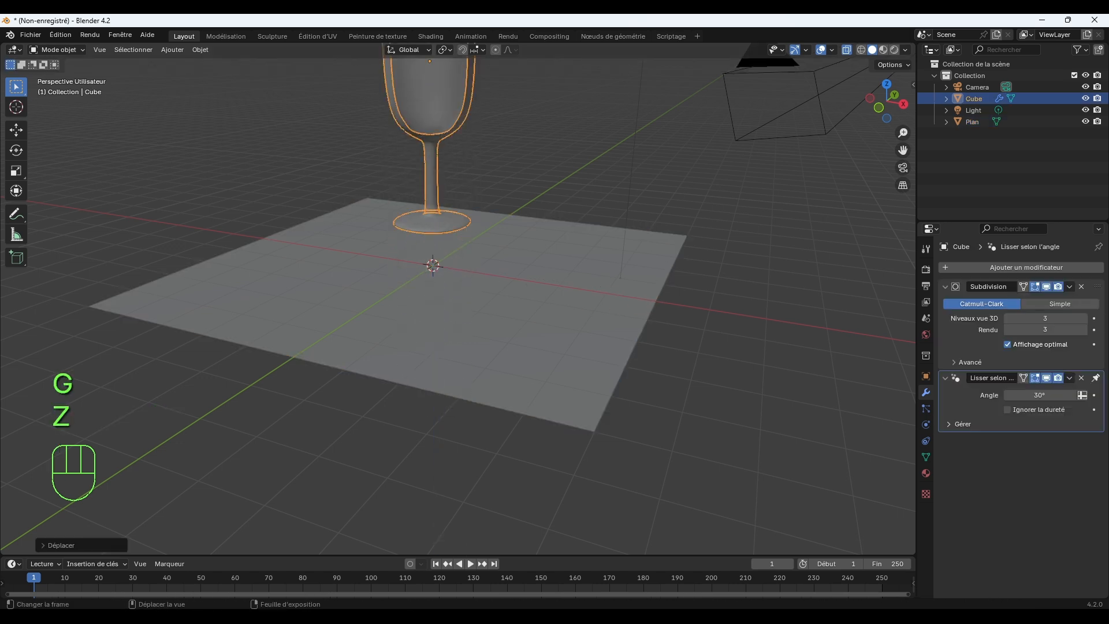
middle_click_drag(580, 306, 466, 276, "shift")
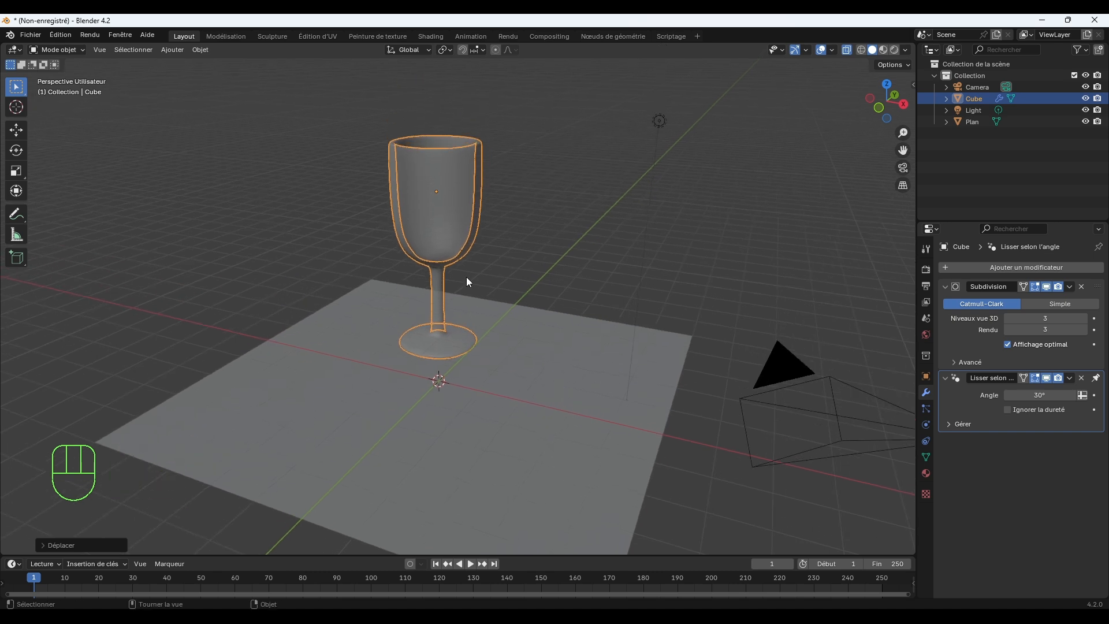
Enable snapping to Face, lower the goblet along Z by about 1 m onto the plane, and deselect it.
left_click(461, 52)
left_click(483, 50)
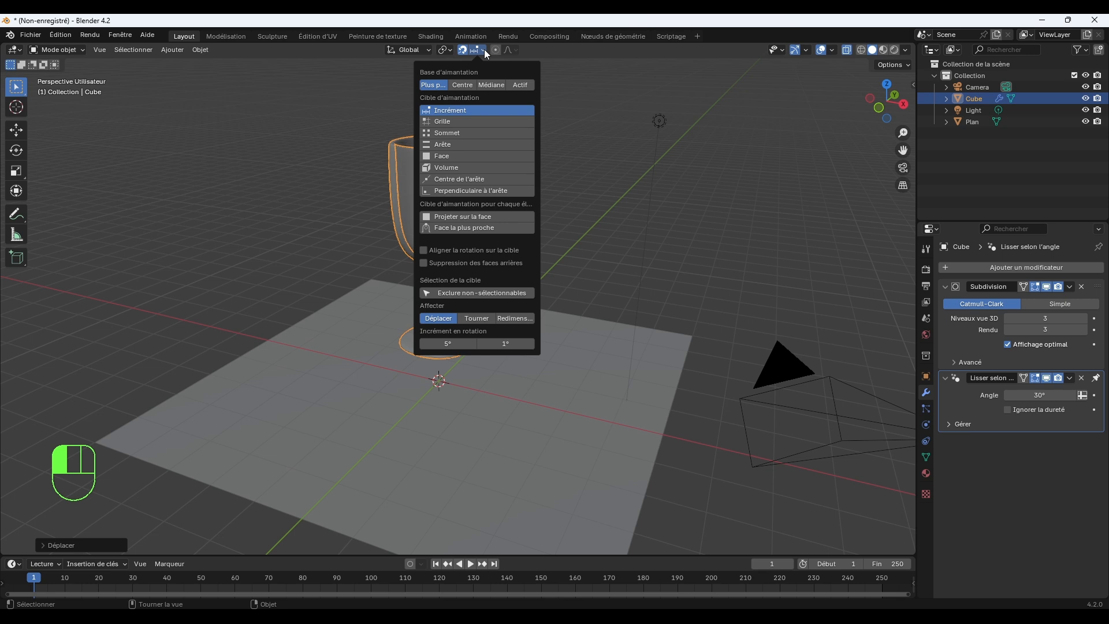
left_click(443, 156)
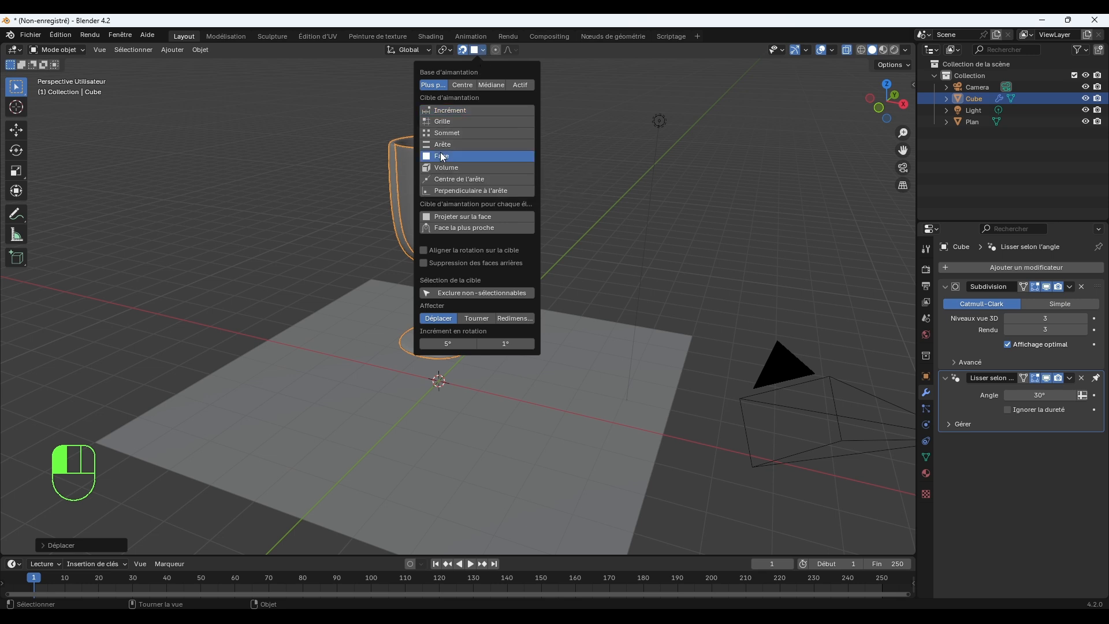
key("g")
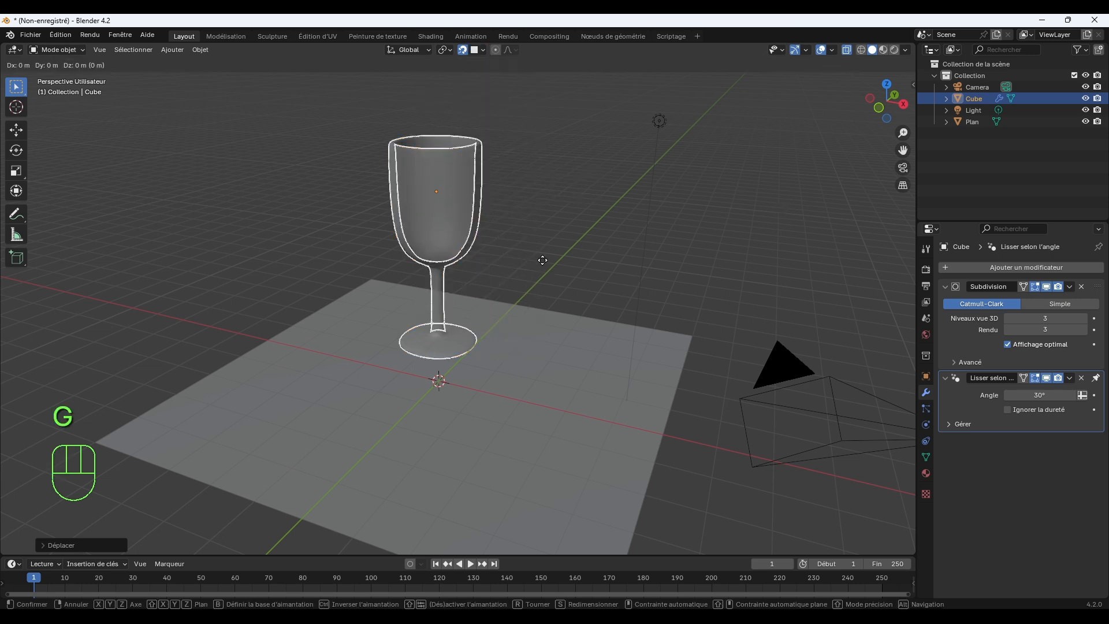
key("z")
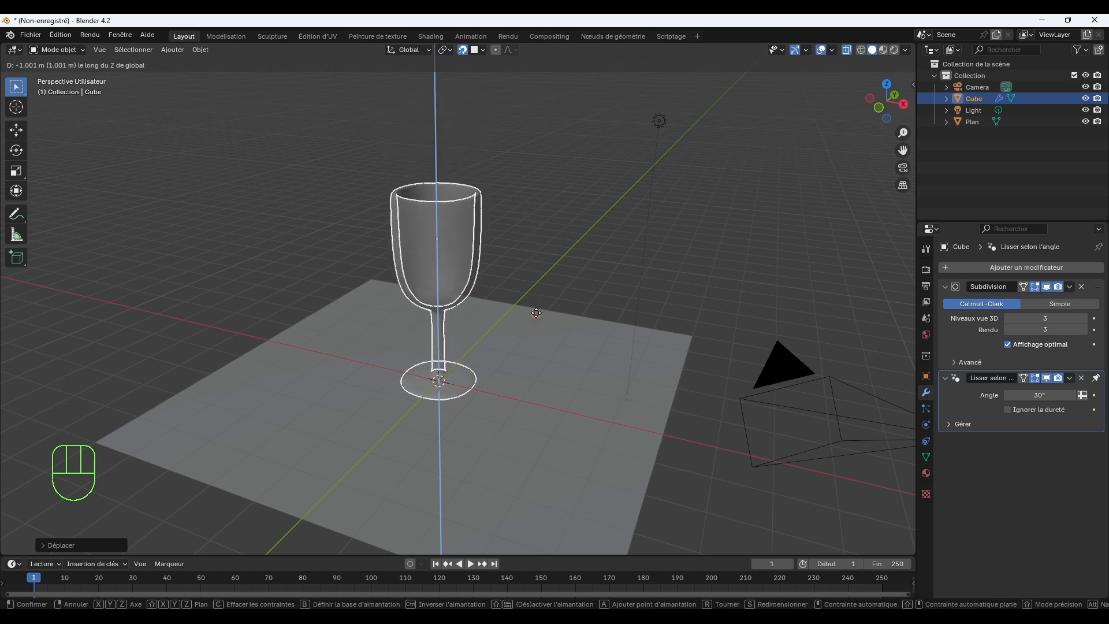
left_click(537, 318)
mouse_move(537, 375)
middle_mouse_down()
mouse_move(537, 339)
mouse_move(539, 362)
middle_mouse_up()
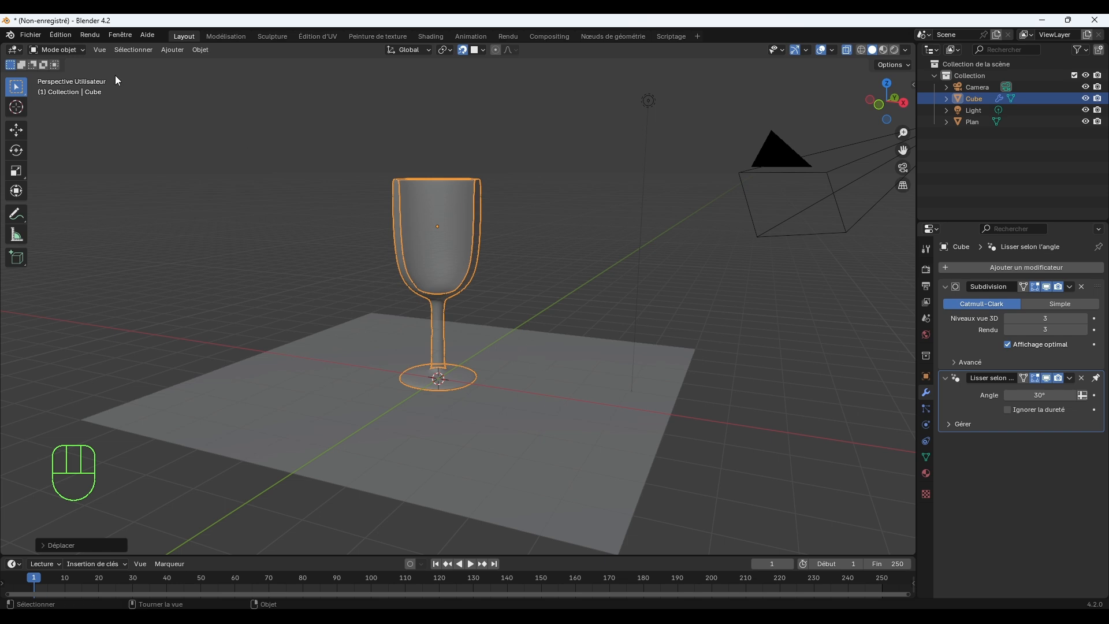
left_click(57, 50)
left_click(61, 66)
left_click(357, 269)
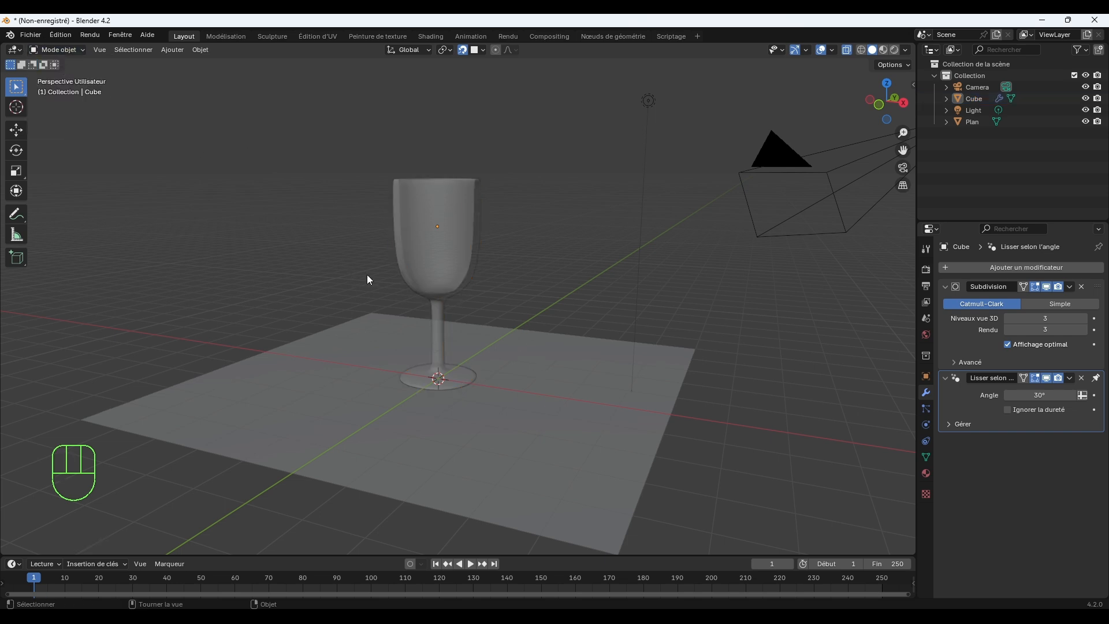
Select the goblet and enter Edit Mode to work on its stem.
scroll(481, 272, "up", 3)
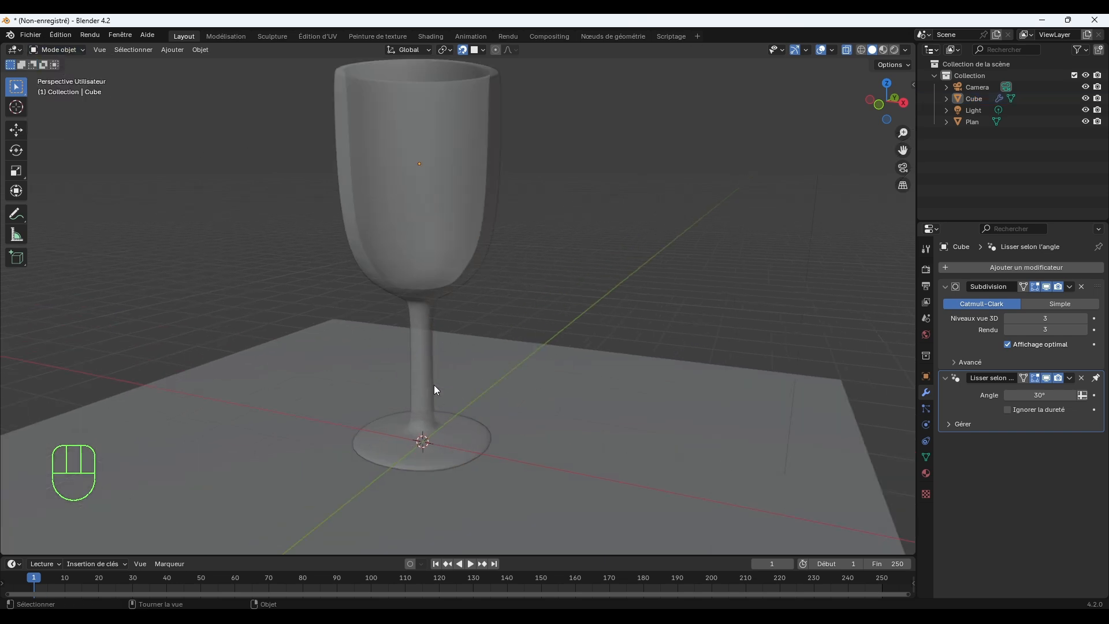
left_click(428, 356)
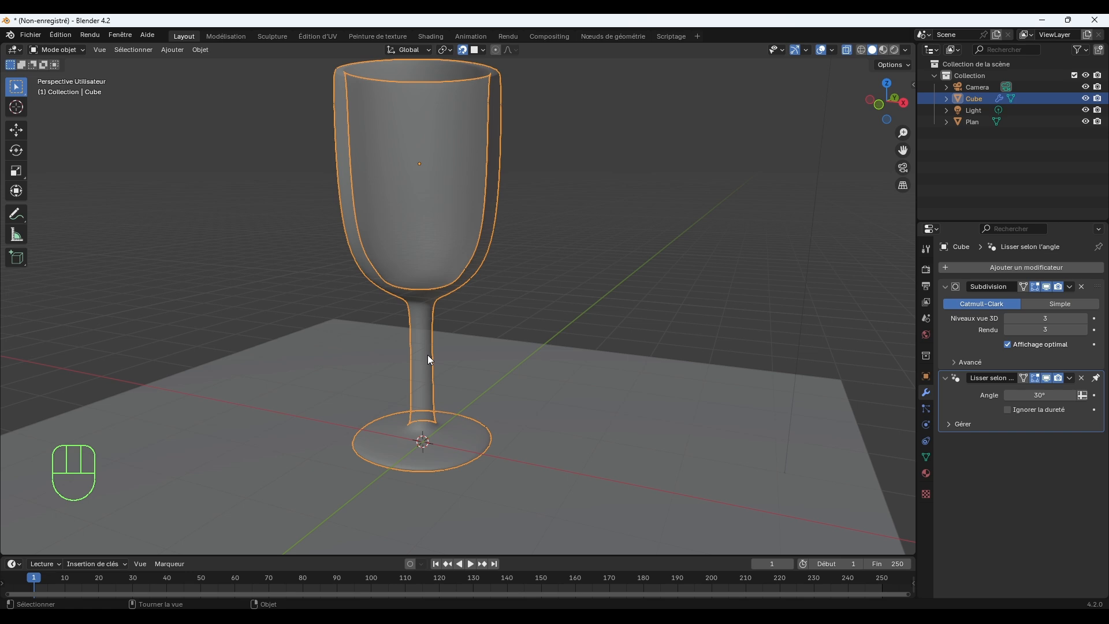
key("Tab")
scroll(432, 349, "up", 2)
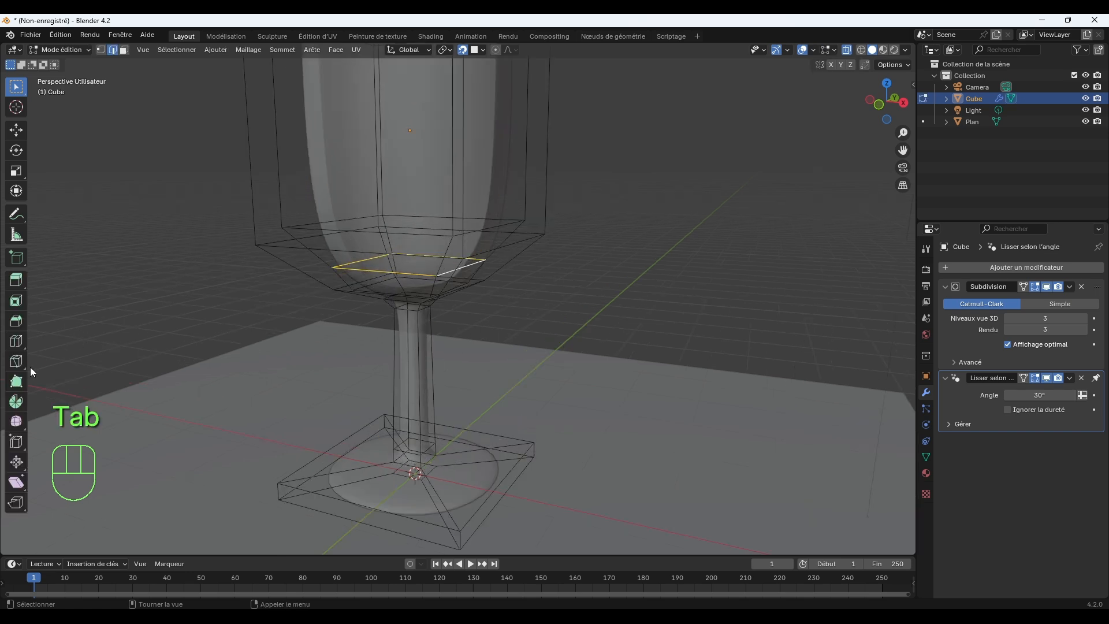
Try to add an edge loop to the stem and shift it along Z near the foot, and undo it.
left_click(16, 341)
left_click_drag(414, 376, 487, 371)
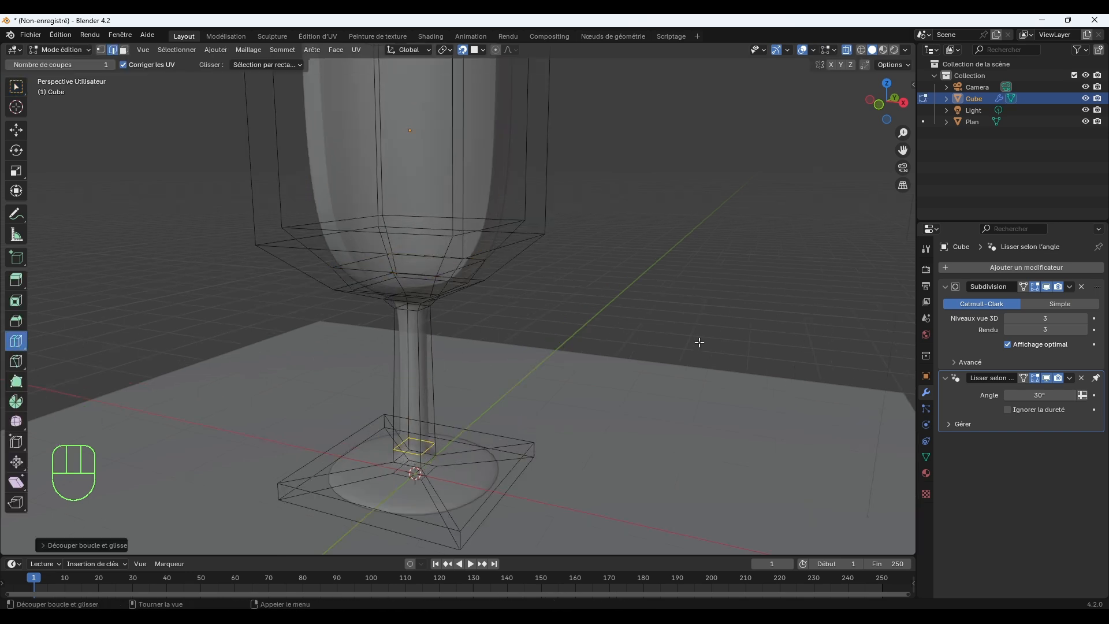
left_click(17, 86)
key("g")
key("z")
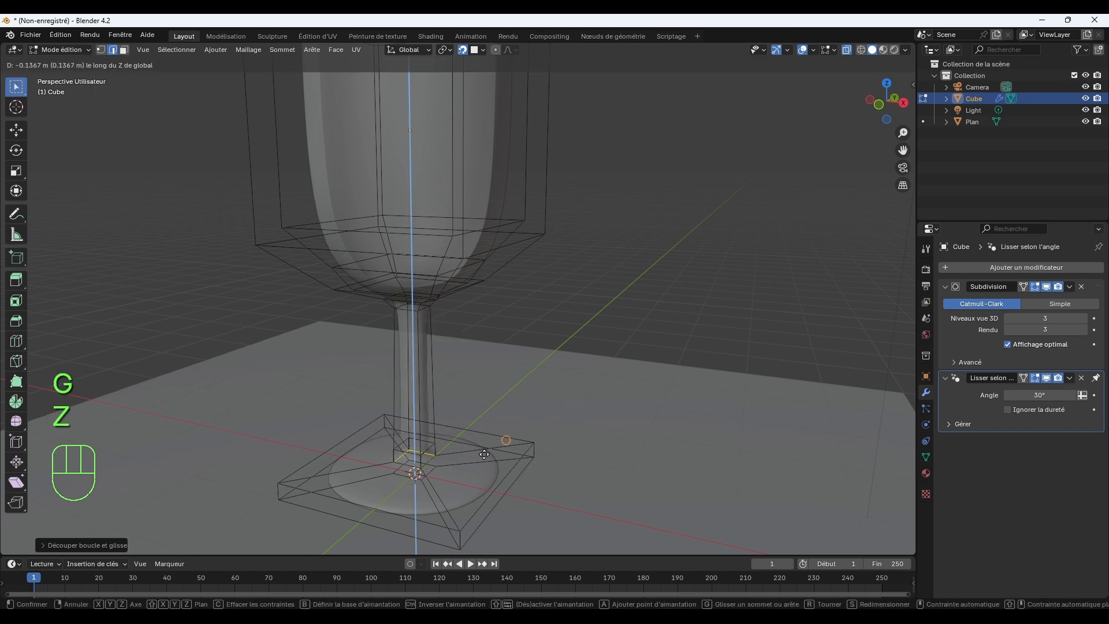
left_click(489, 432)
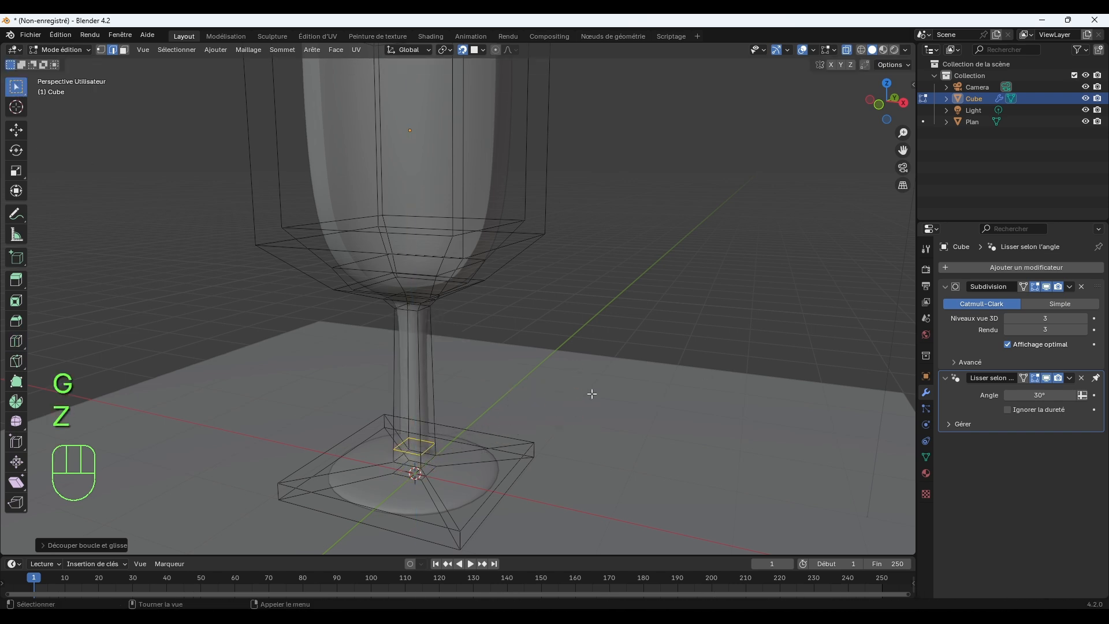
key("ctrl+z")
Select the edge loop where the stem meets the foot and scale it down to narrow the stem's base.
left_click(433, 327)
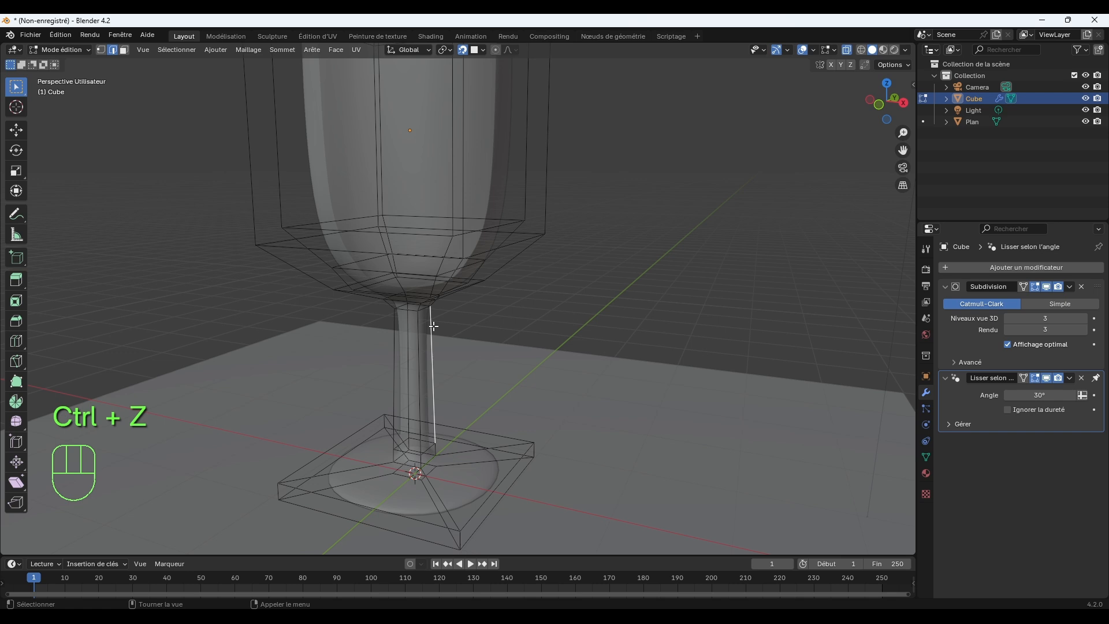
left_click(417, 356)
left_click(428, 449)
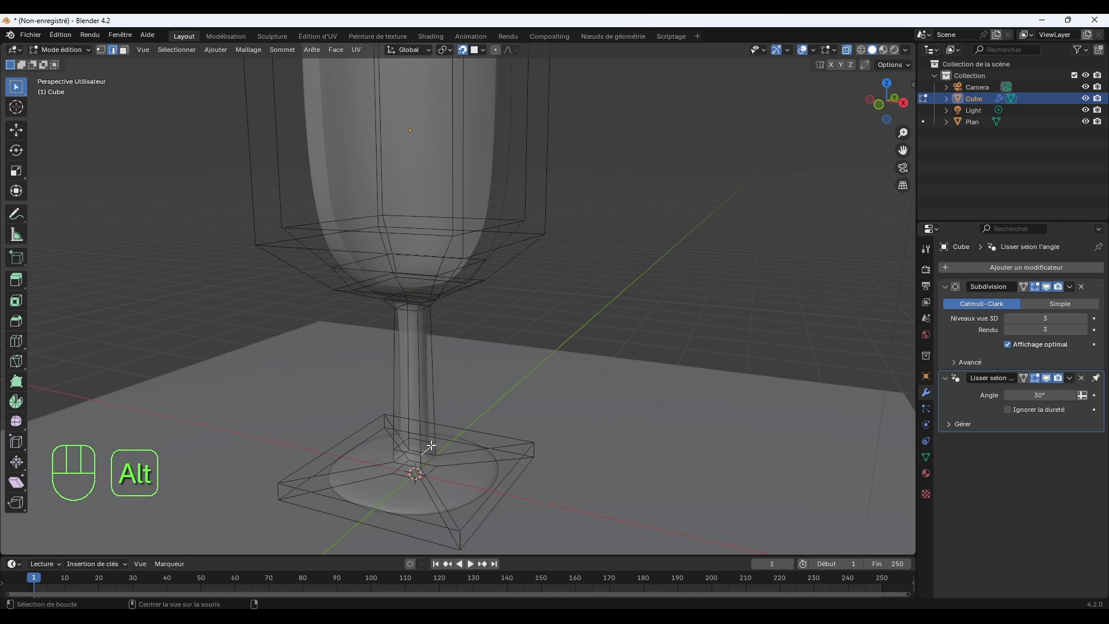
left_click(427, 447, "alt")
key("s")
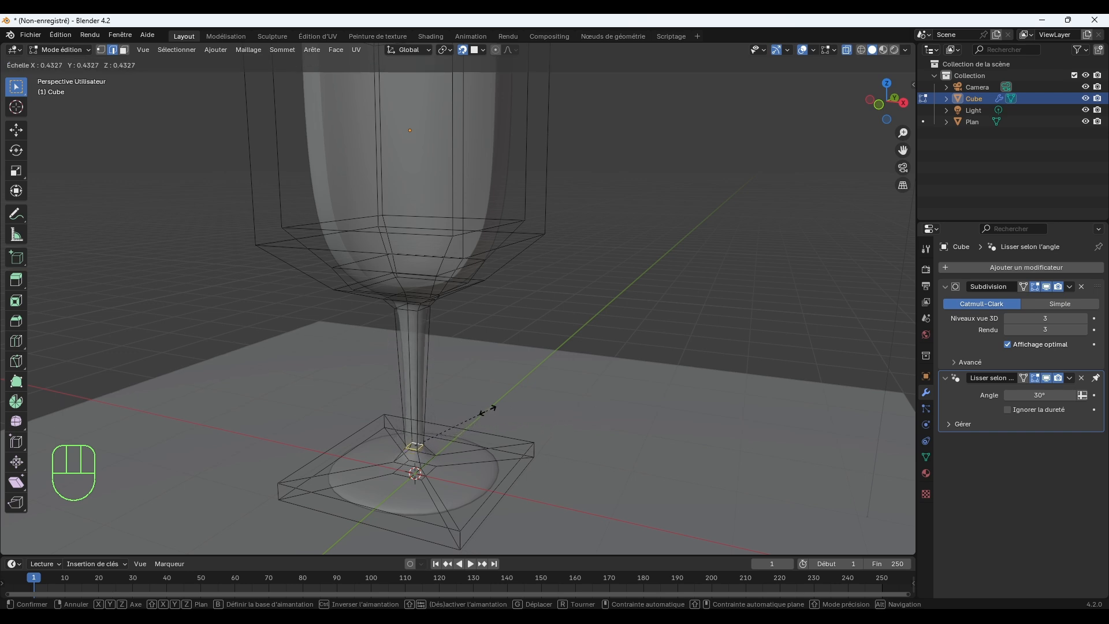
left_click(508, 406)
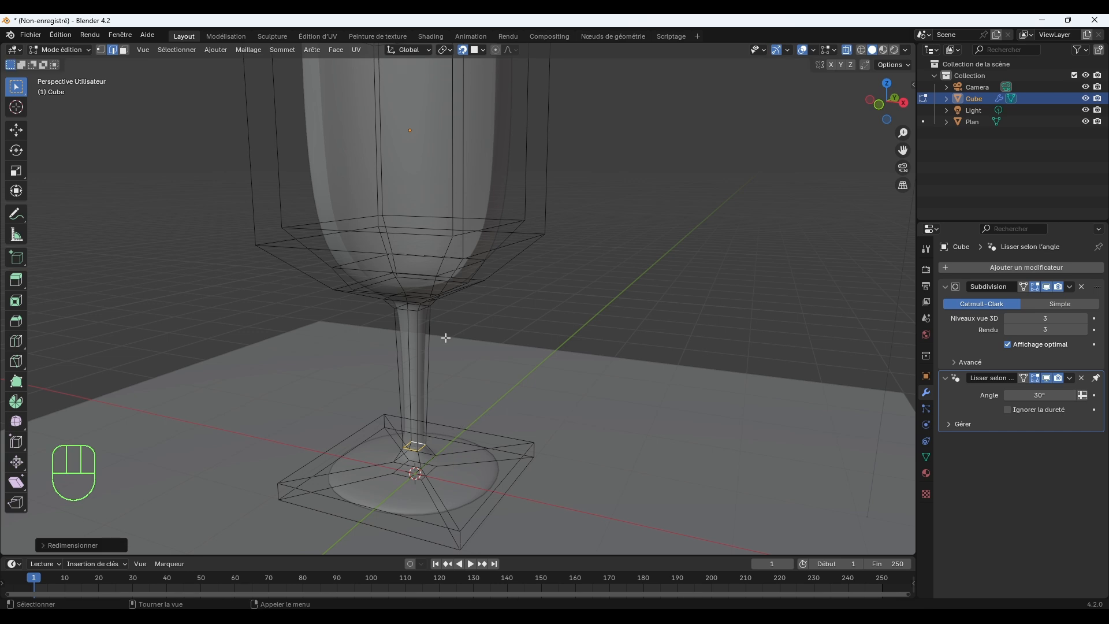
Select the edge loop at the stem's upper end and scale it down to match the narrowed base.
key("alt+a")
left_click(423, 310, "alt")
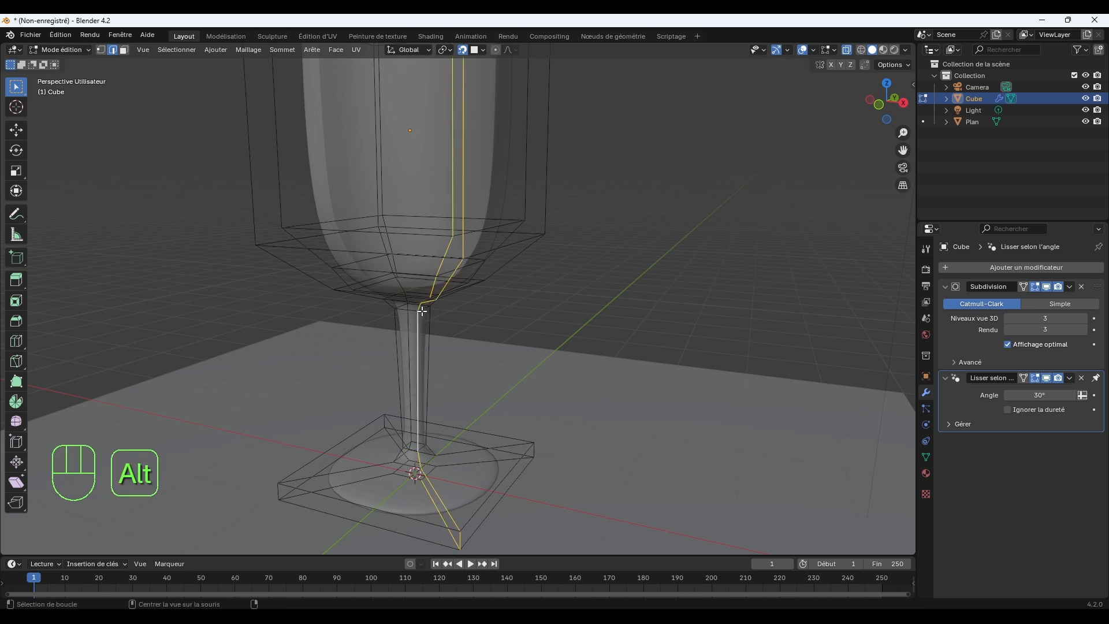
left_click(411, 310)
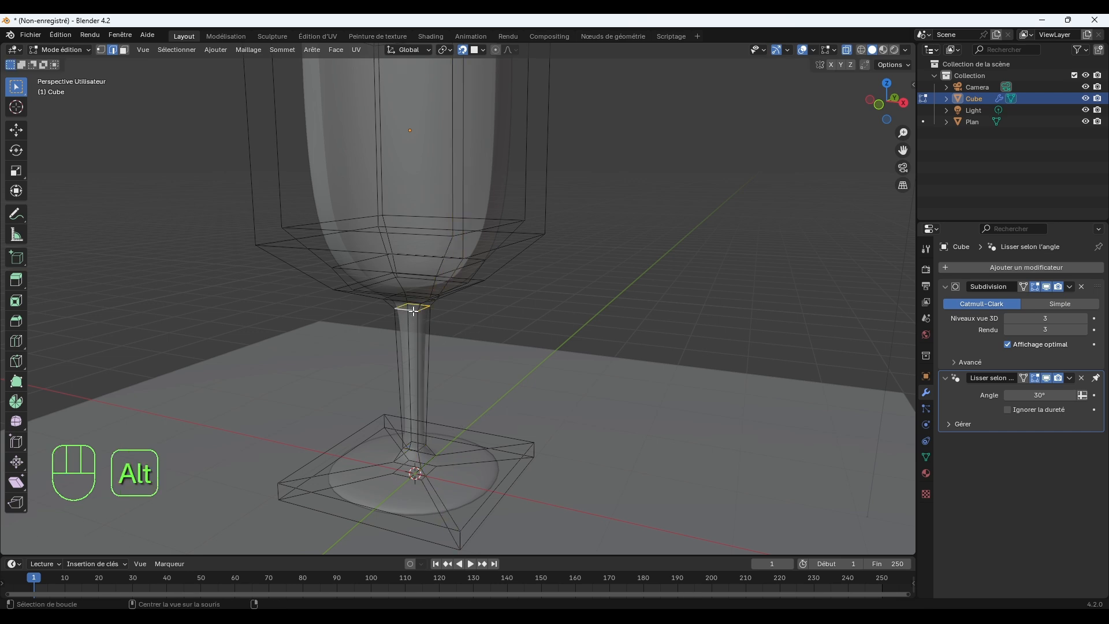
key("s")
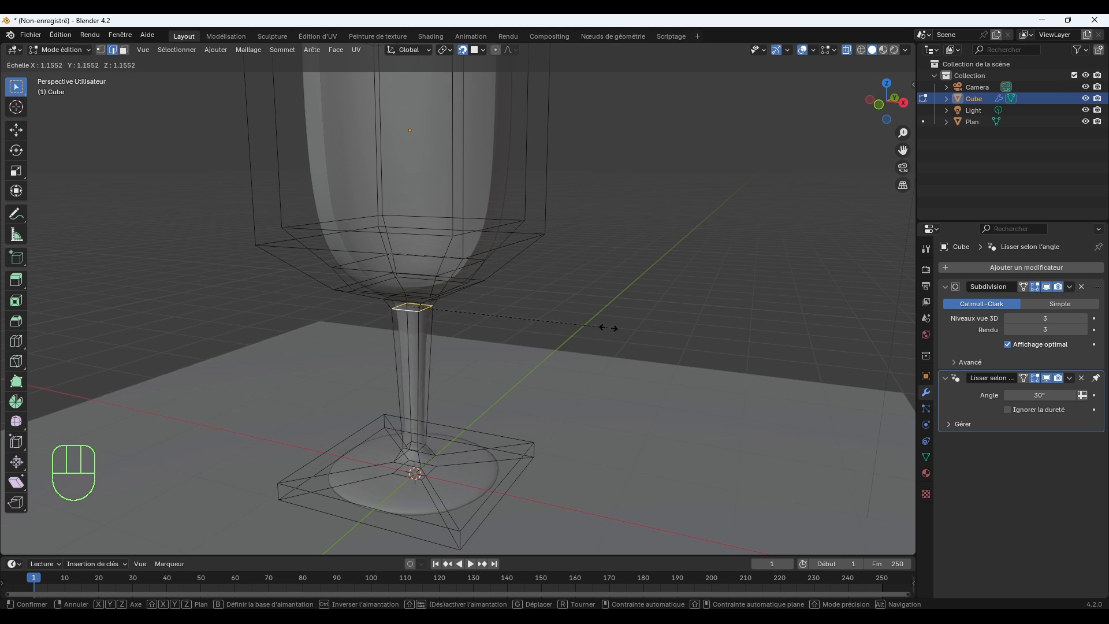
left_click(531, 323)
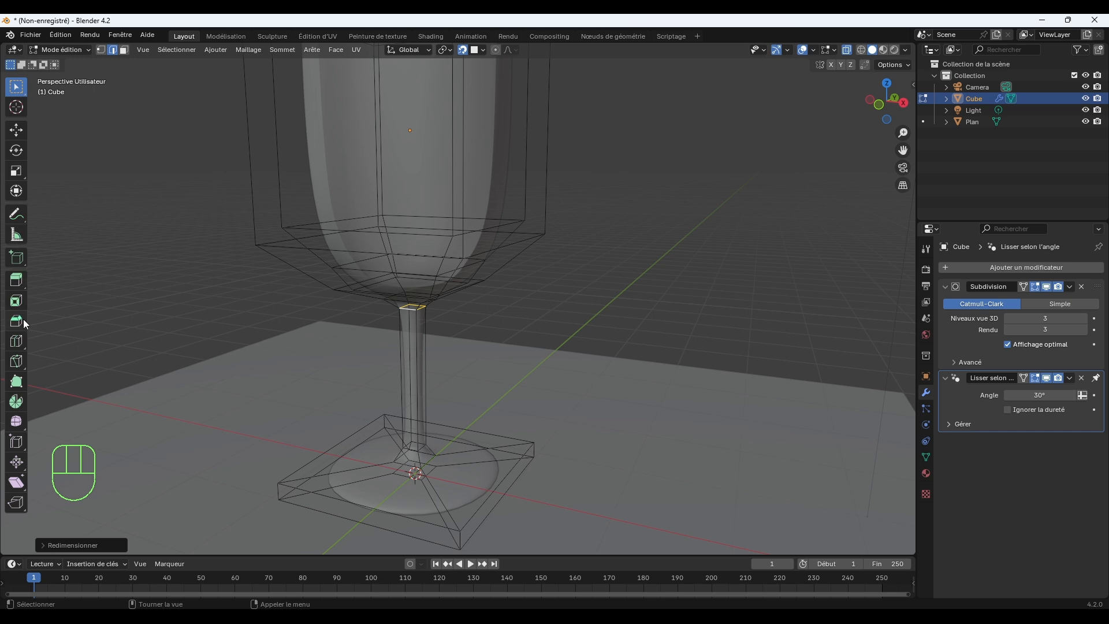
Try to add an edge loop to the narrowed stem and scale it, and undo both operations.
left_click(16, 341)
left_click_drag(410, 376, 601, 376)
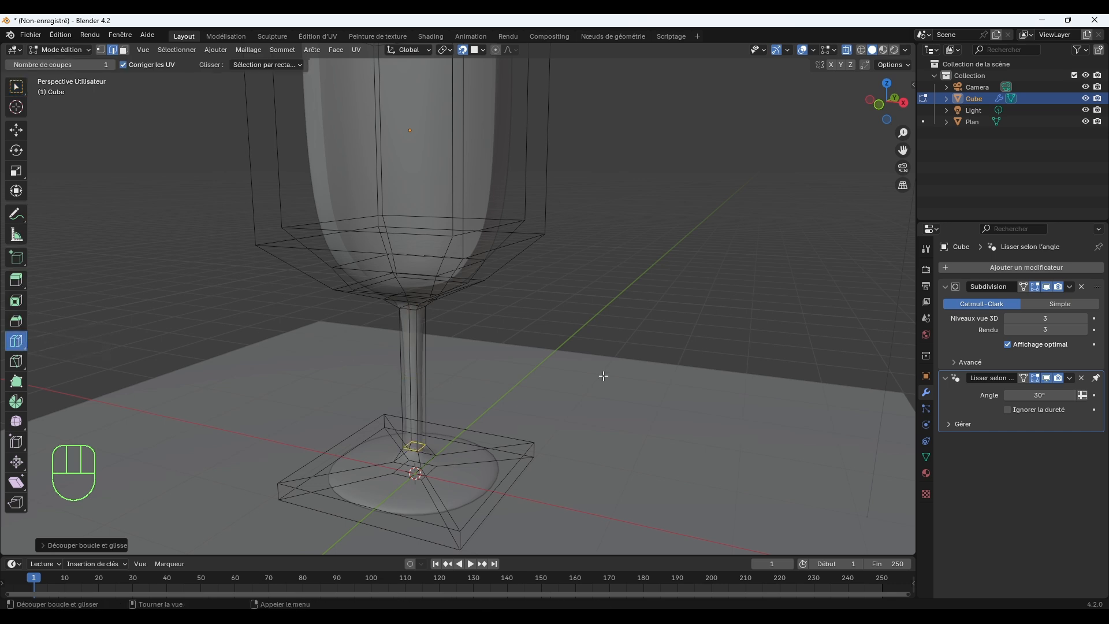
key("s")
left_click(617, 381)
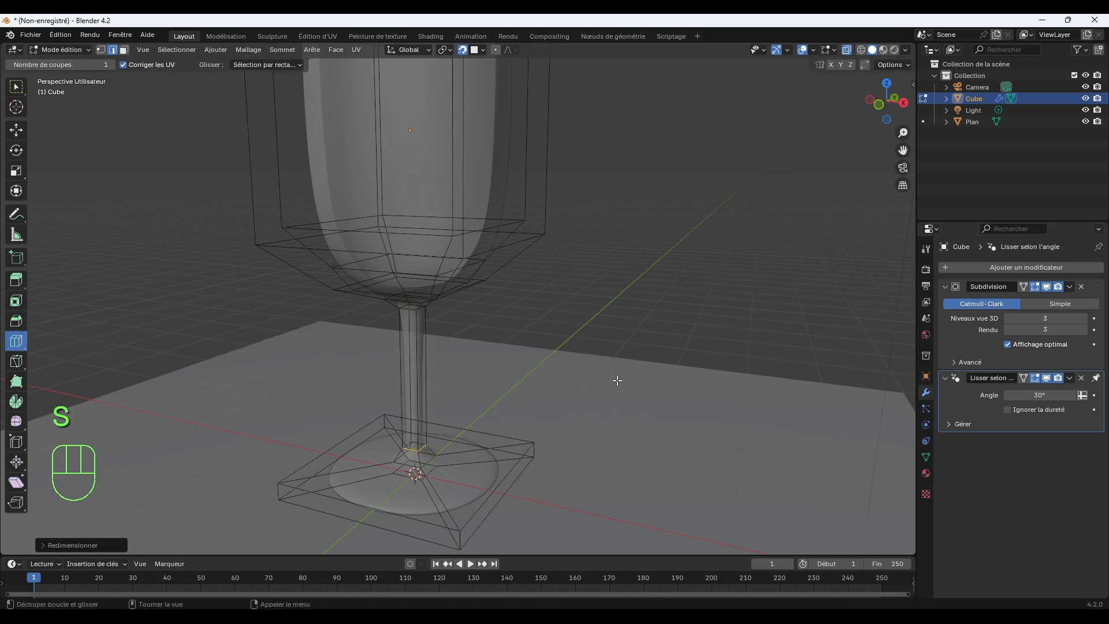
key("ctrl+z")
key("ctrl+z")
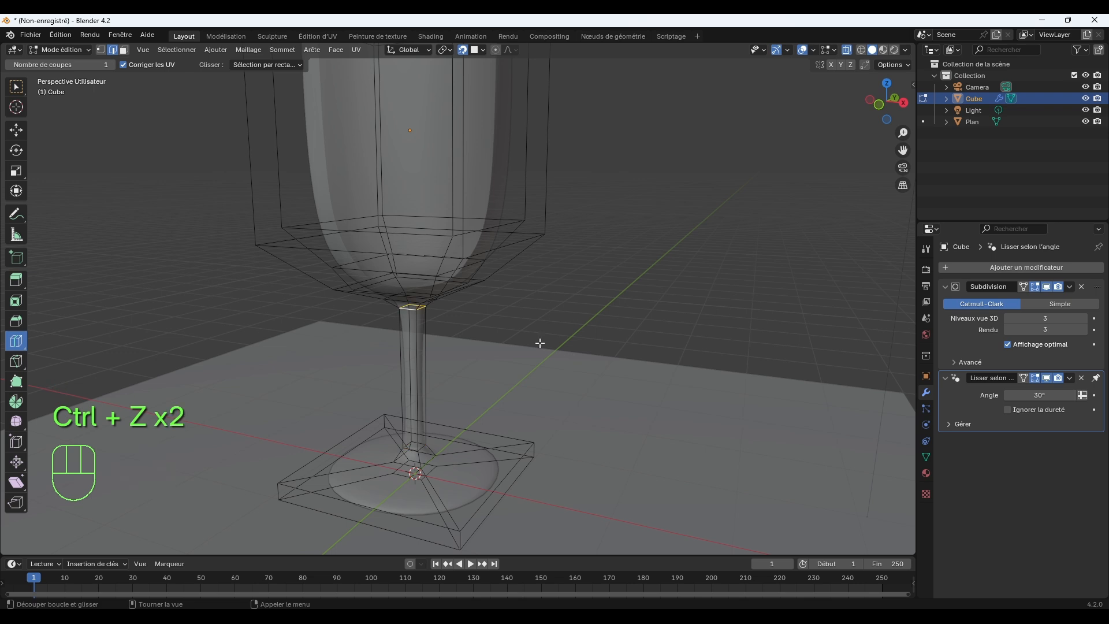
Disable snapping, add an edge loop at mid-height of the stem and scale it up to about 1.5.
left_click(463, 51)
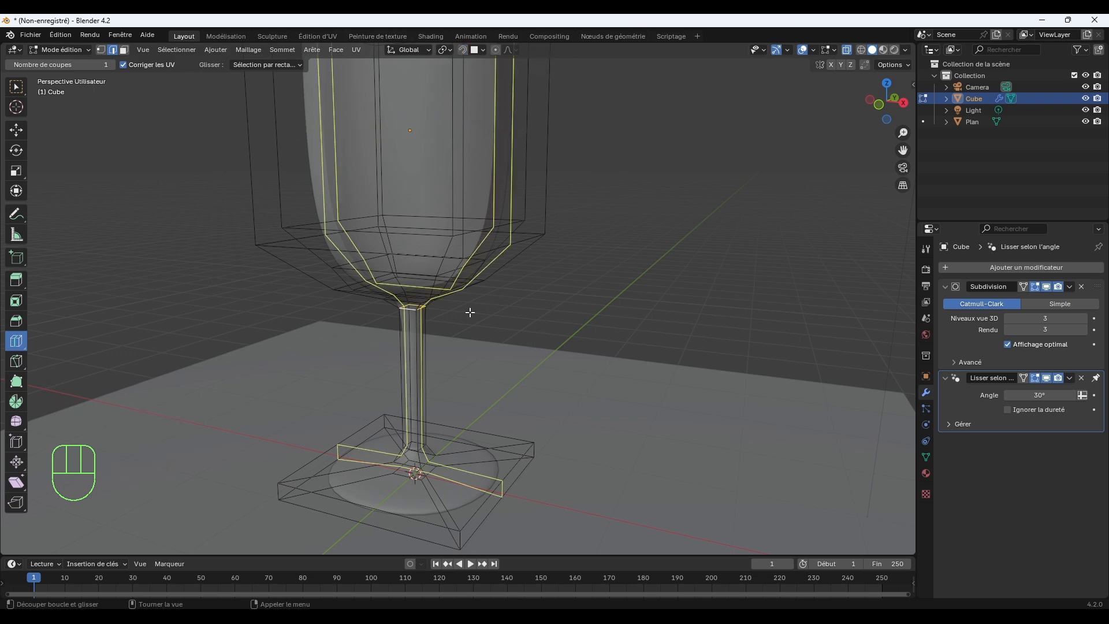
left_click(440, 383)
key("s")
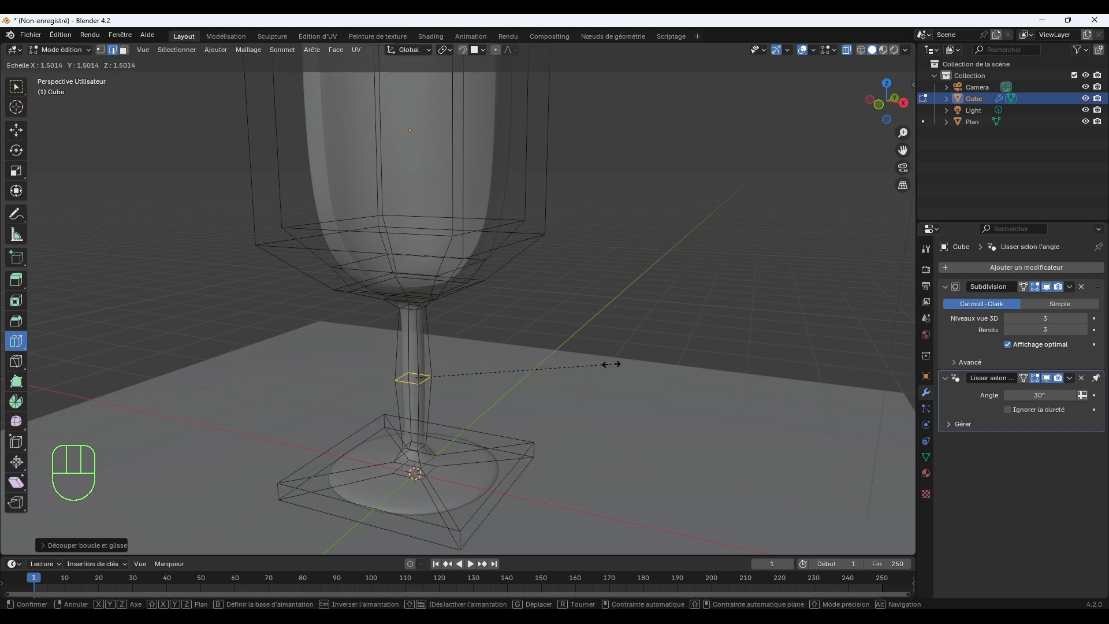
left_click(608, 364)
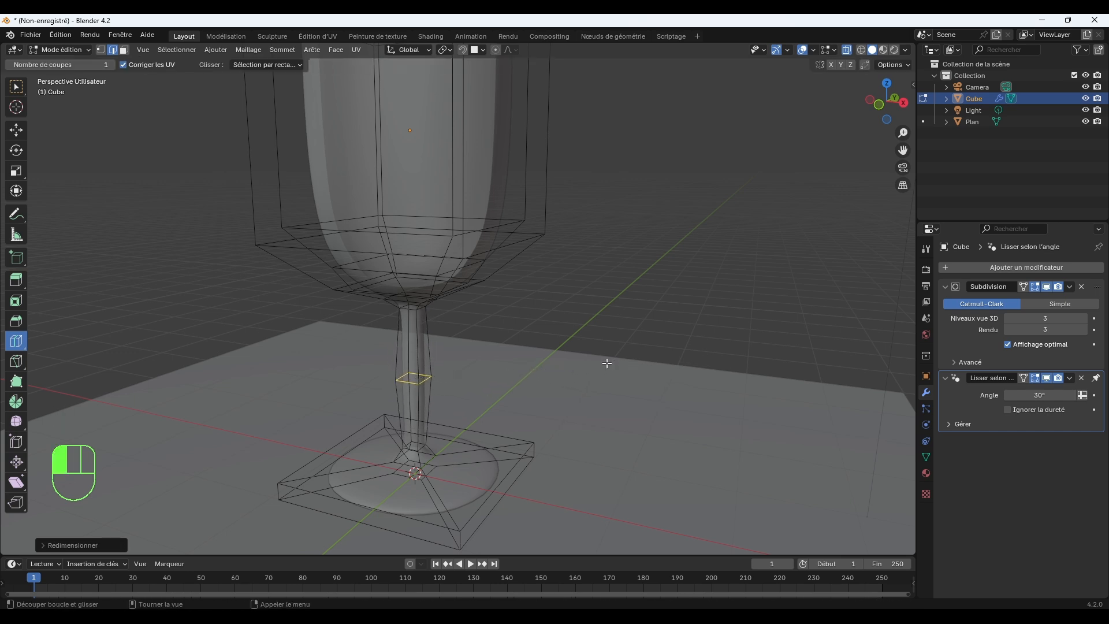
Restore the selection tool, return to Object Mode, deselect the goblet and view it whole on the plane.
left_click(16, 87)
left_click(57, 50)
left_click(66, 63)
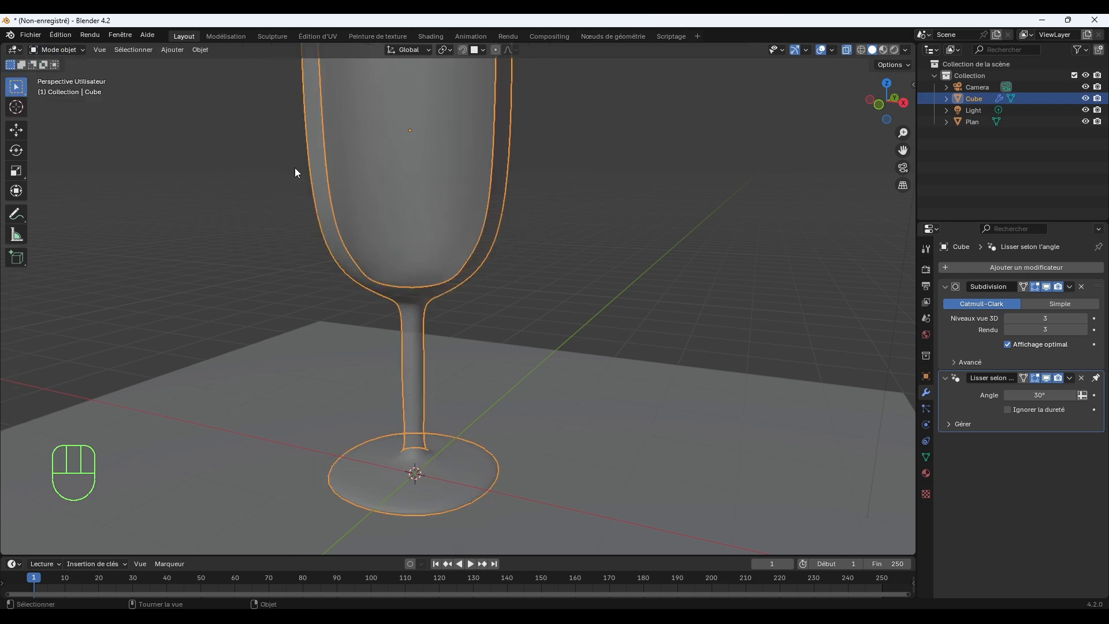
left_click(641, 228)
scroll(641, 228, "down", 5)
scroll(560, 258, "up", 1)
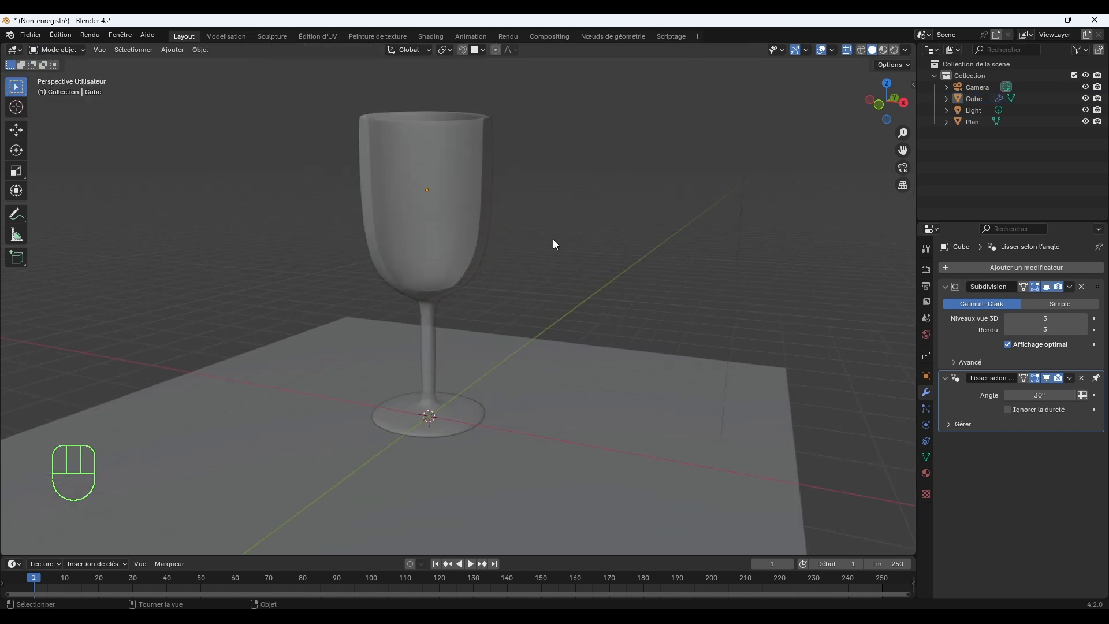
middle_click_drag(552, 240, 573, 296)
middle_click_drag(575, 285, 586, 284)
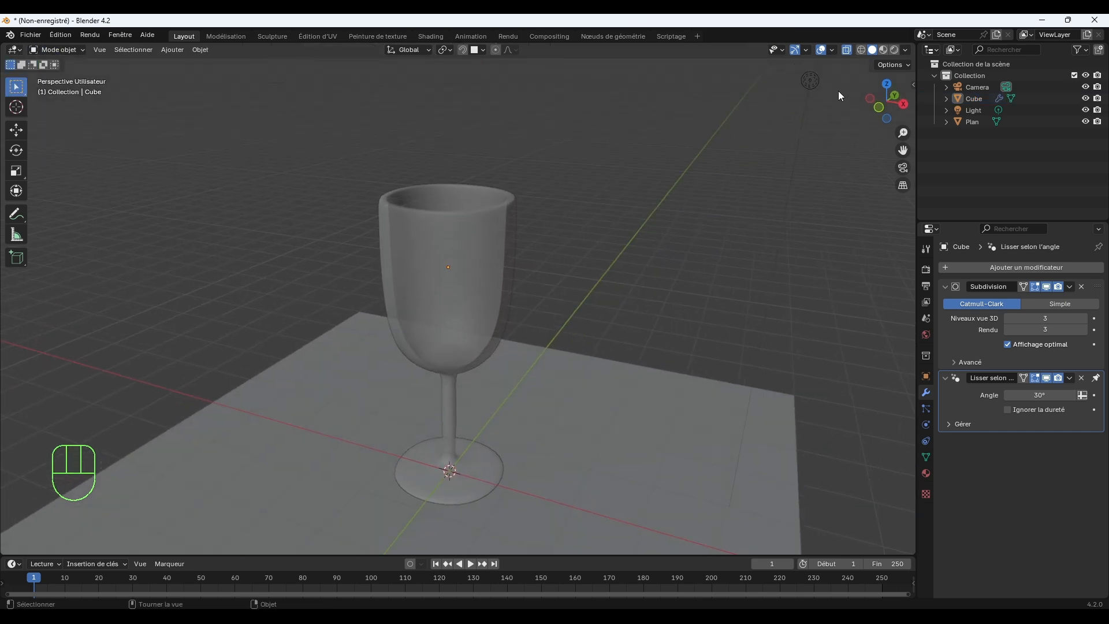